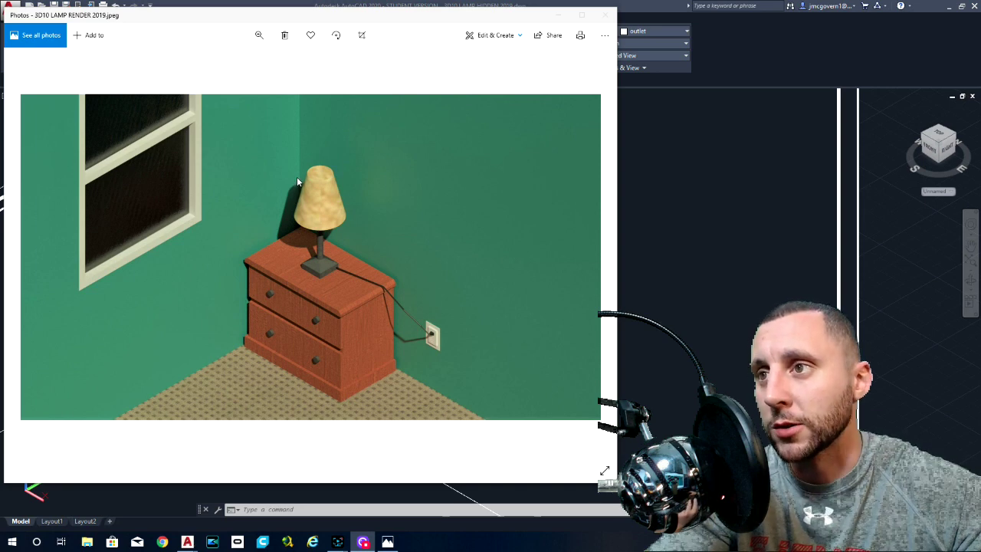
Close the lamp render image and inspect the dimensioned nightstand and lamp in the FURNITURE 2019 drawing.
left_click(559, 15)
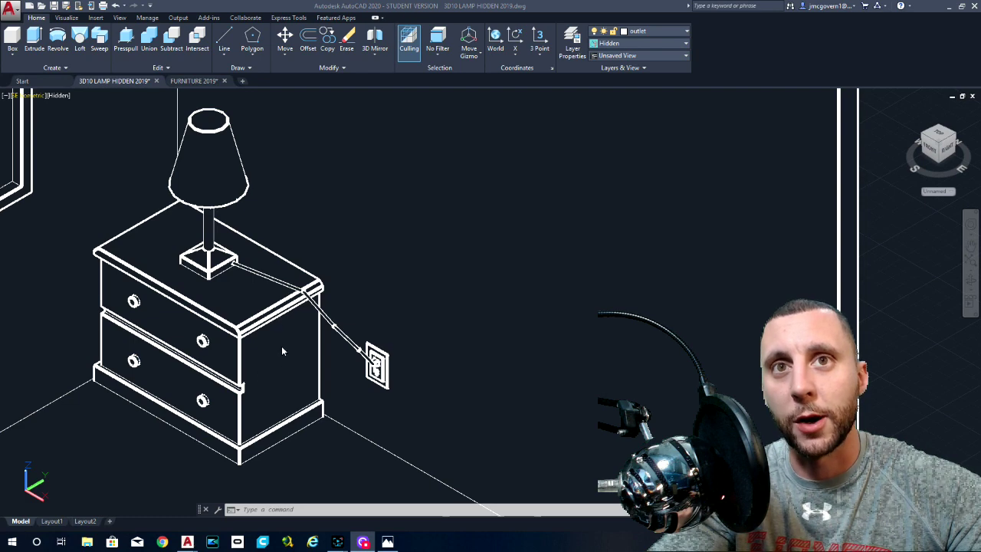
left_click(197, 82)
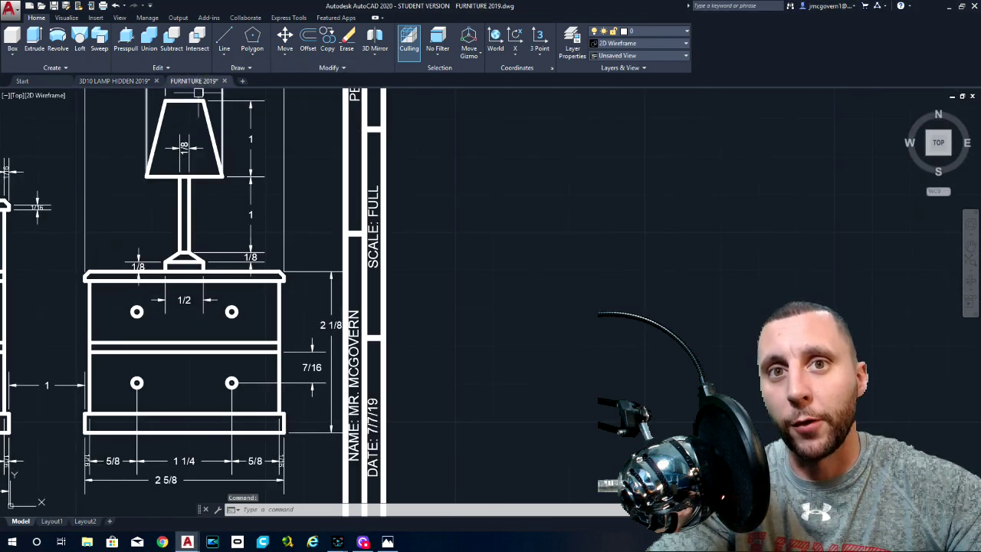
scroll(230, 210, "down", 2)
scroll(239, 213, "up", 2)
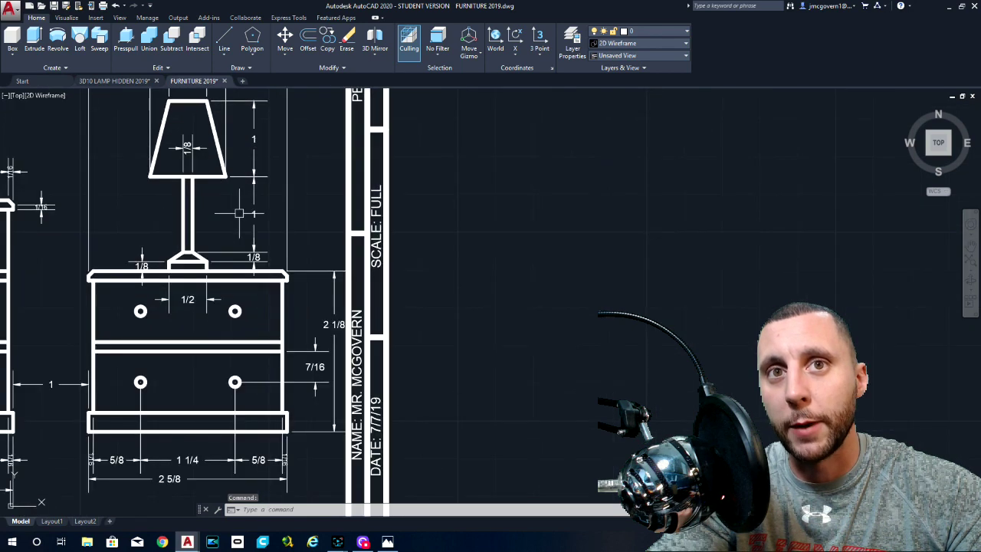
middle_click_drag(239, 213, 245, 235)
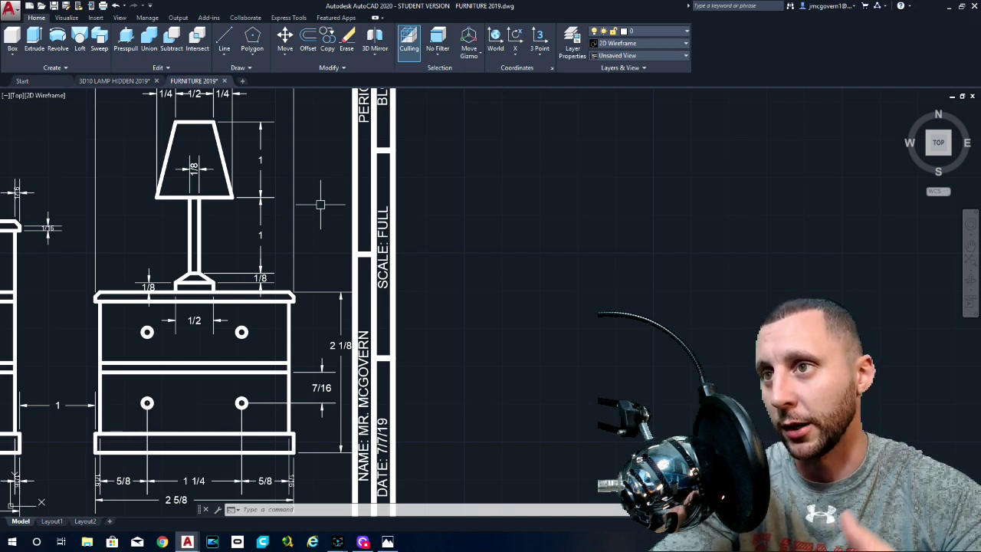
Create a new blank drawing, and copy the undimensioned nightstand and lamp from the FURNITURE 2019 drawing to the clipboard.
left_click(243, 80)
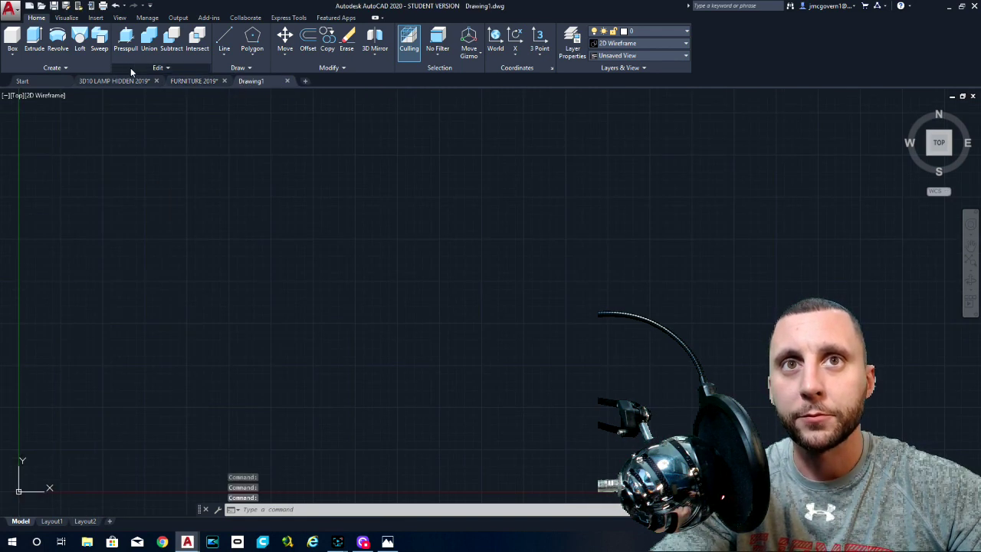
left_click(187, 82)
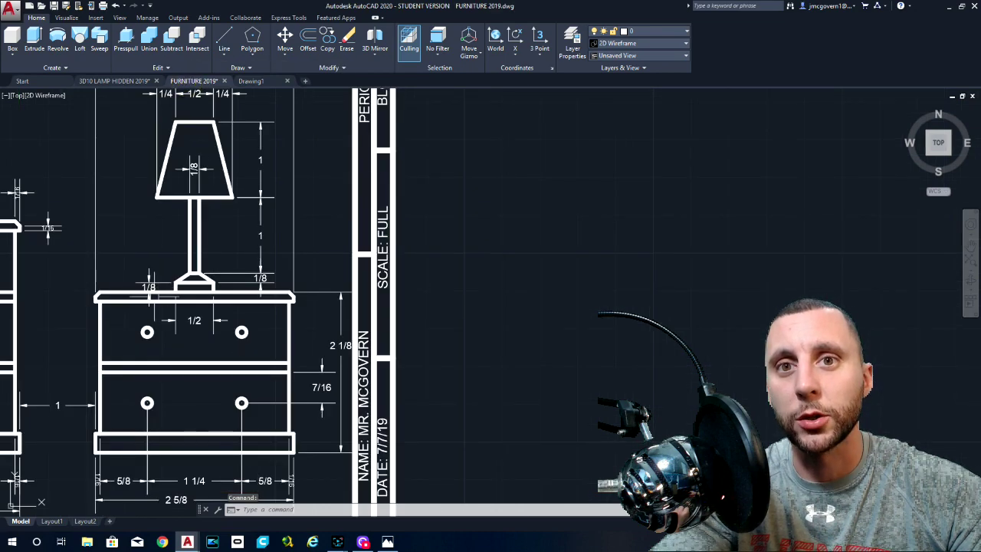
scroll(167, 282, "down", 8)
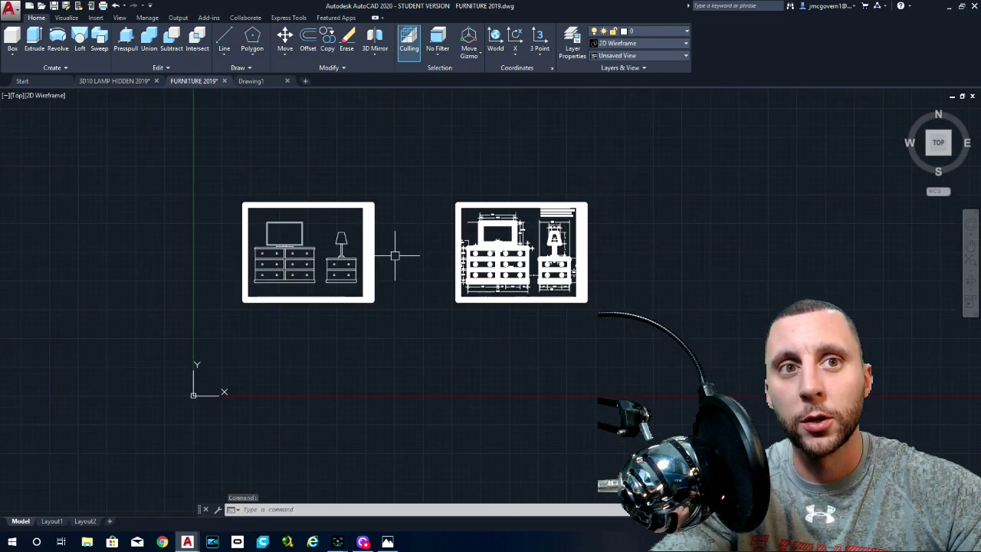
scroll(394, 252, "up", 8)
left_click(115, 118)
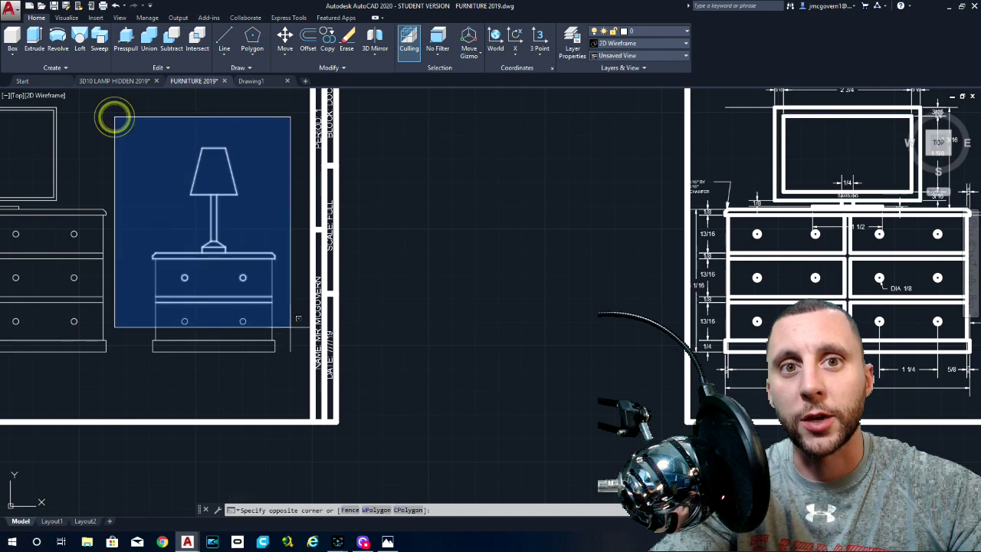
left_click(299, 354)
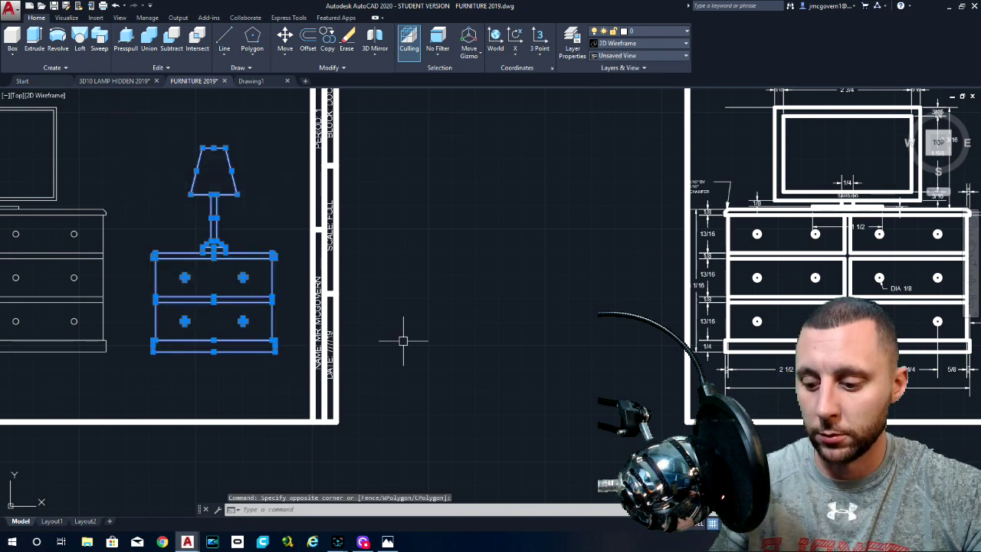
key("ctrl+c")
Set Drawing1 to the Front view and paste the copied nightstand and lamp near the origin.
left_click(264, 81)
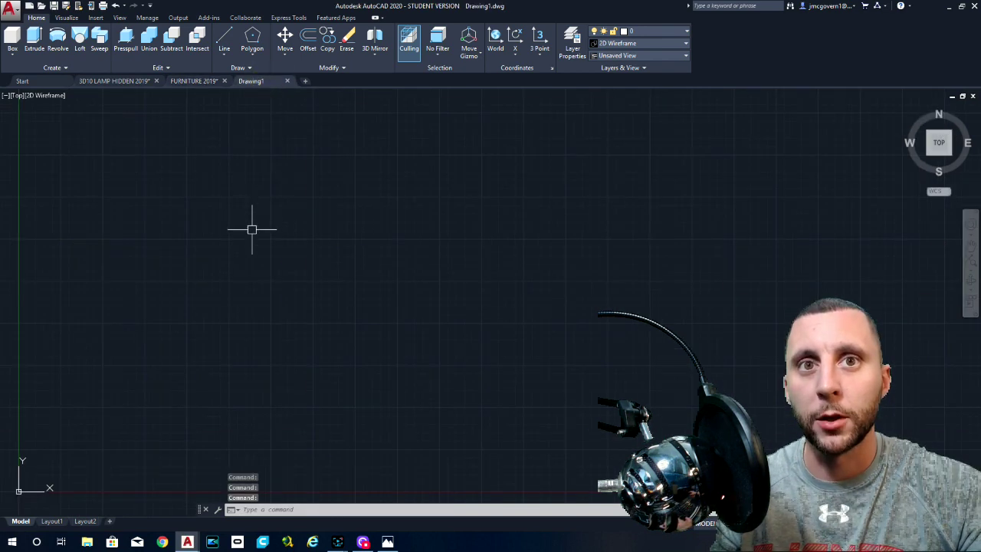
key("ctrl+v")
key("Escape")
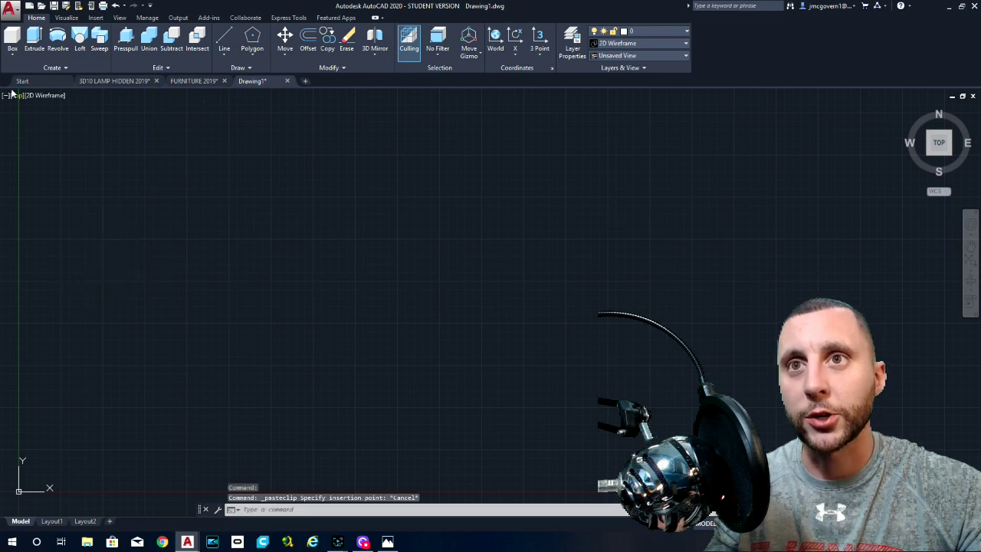
left_click(16, 95)
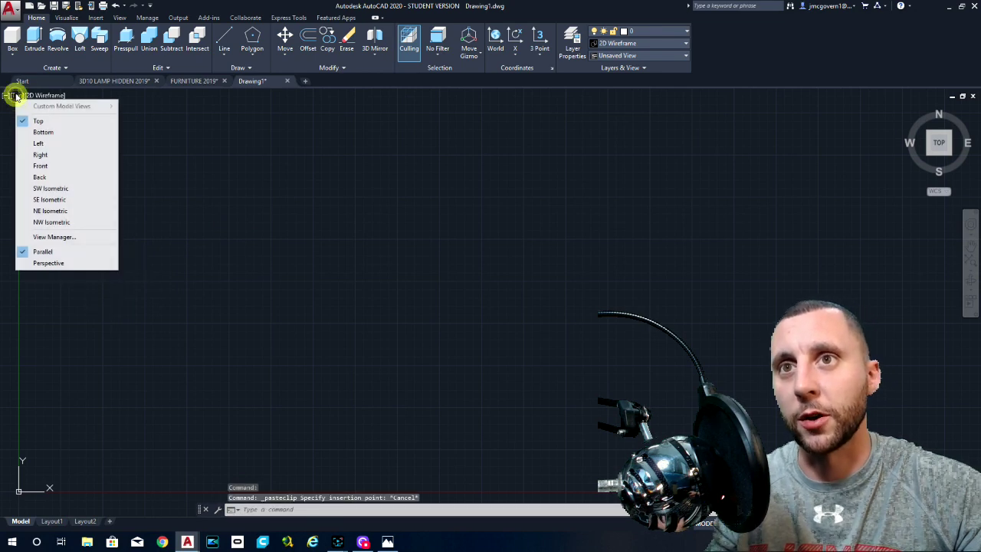
left_click(40, 166)
key("ctrl+v")
left_click(340, 266)
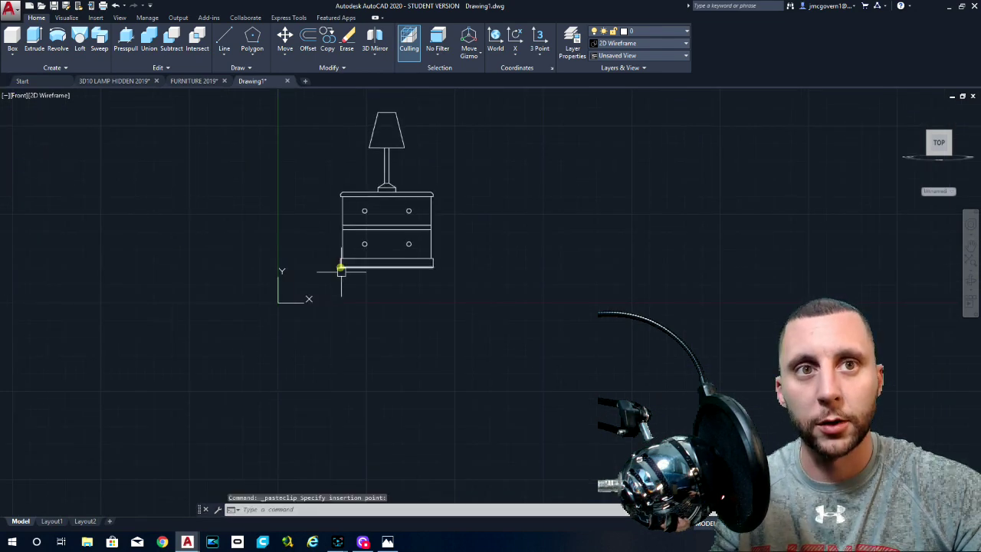
middle_click_drag(340, 266, 134, 351)
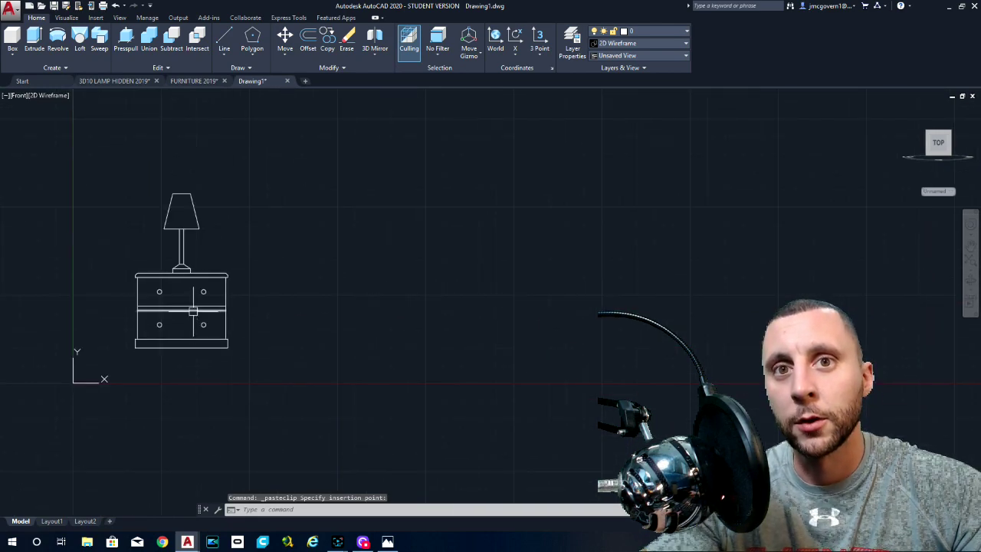
Erase the whole lamp above the nightstand, including the top edge of its shade.
left_click(213, 199)
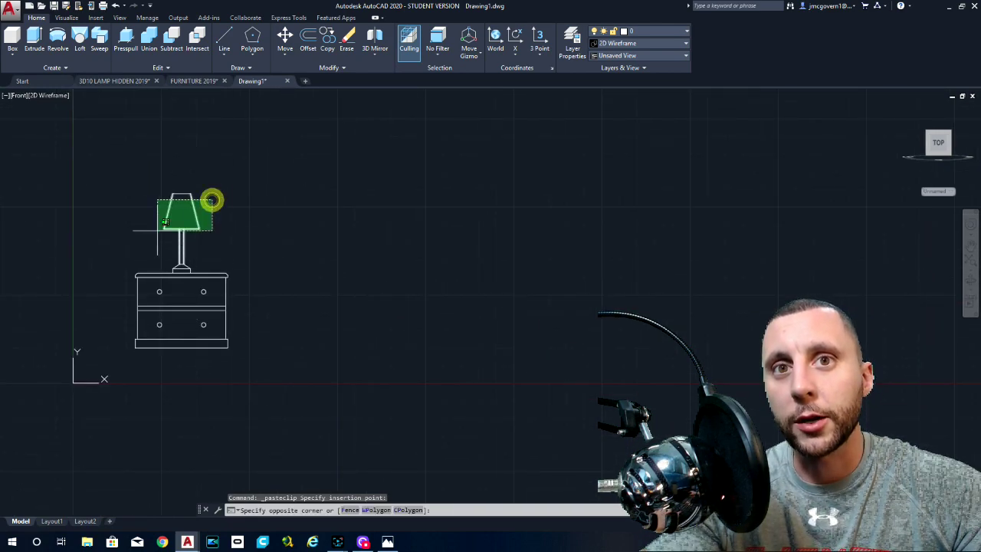
left_click(138, 270)
key("Delete")
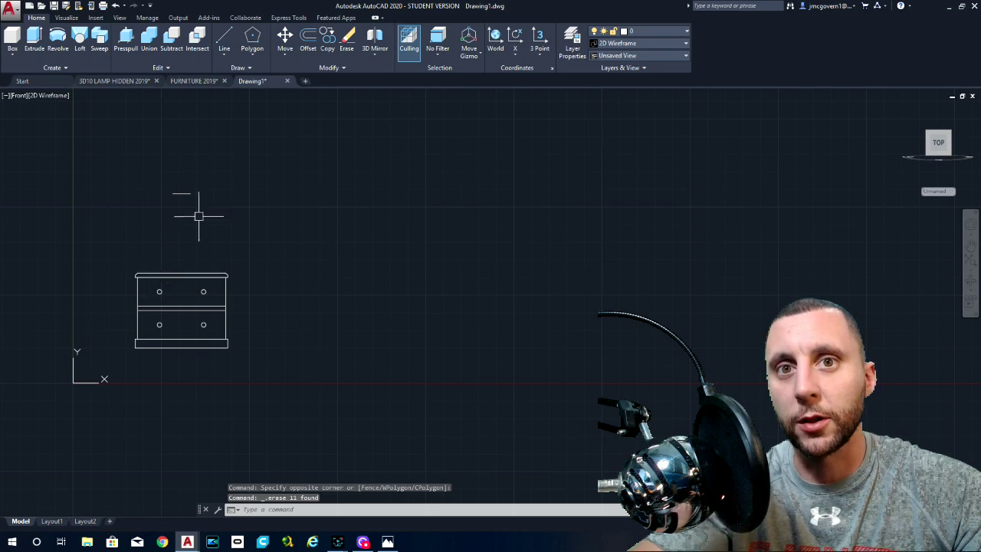
left_click(204, 177)
left_click(166, 204)
key("Delete")
Join the six lines of the nightstand's chamfered top into a single polyline.
middle_click_drag(179, 273, 180, 213)
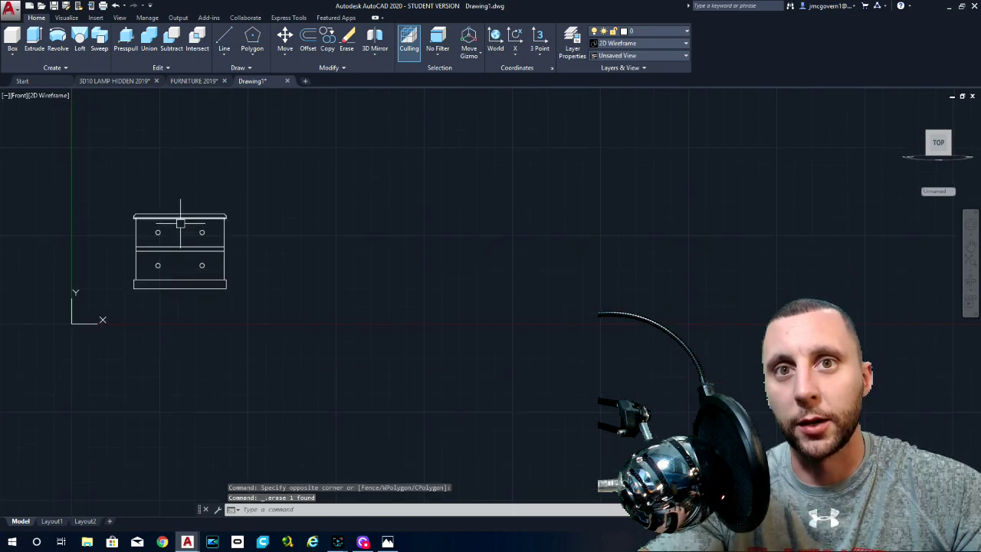
scroll(176, 230, "up", 2)
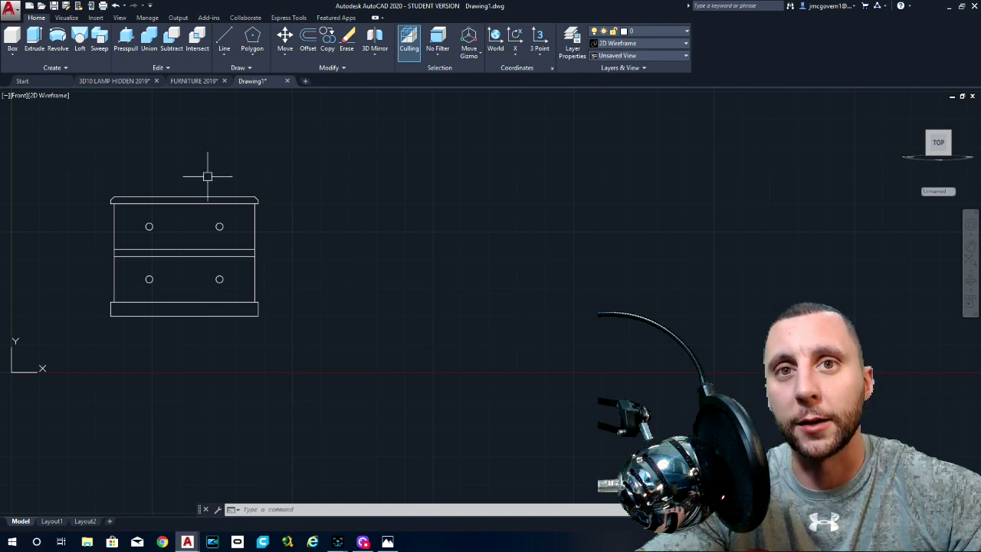
scroll(208, 171, "up", 3)
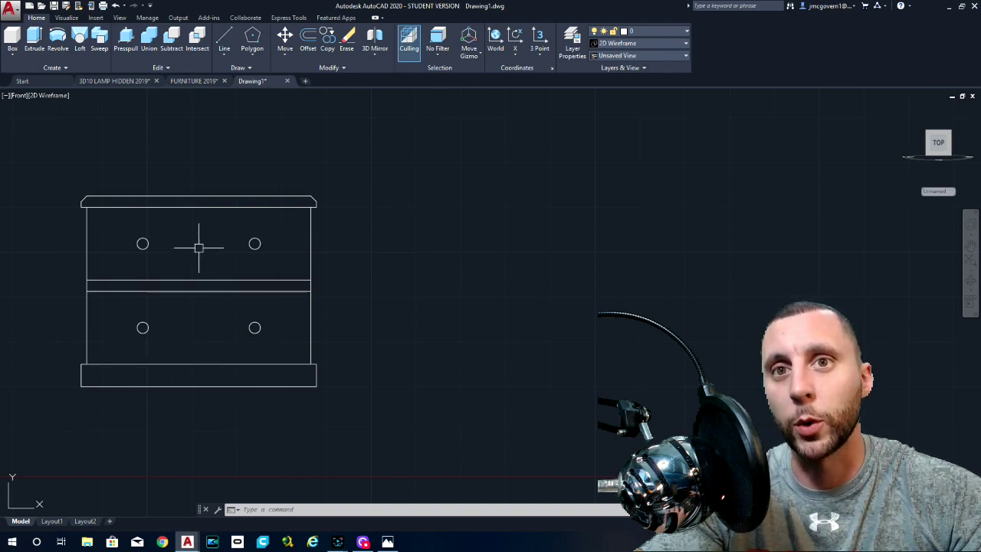
left_click(60, 185)
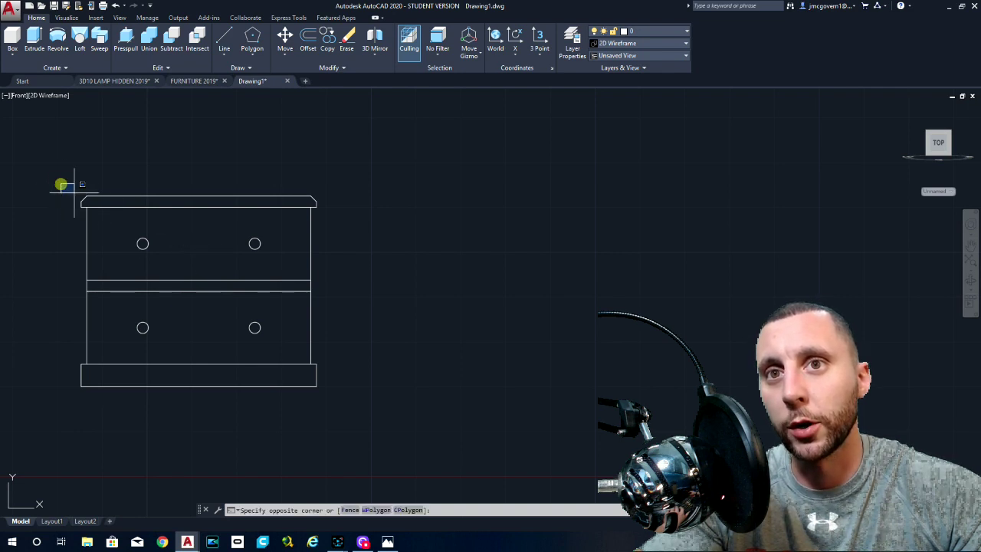
left_click(325, 217)
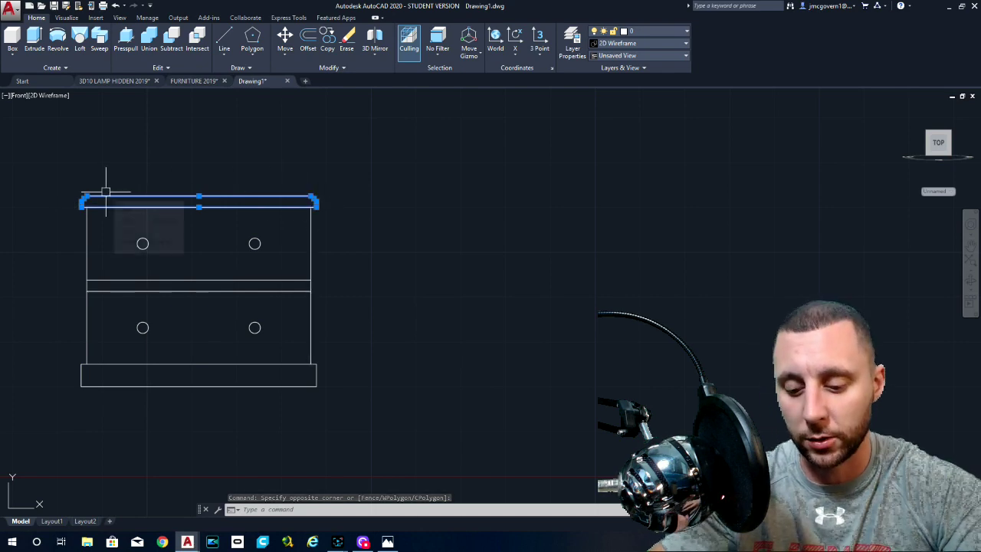
type("join")
key("Return")
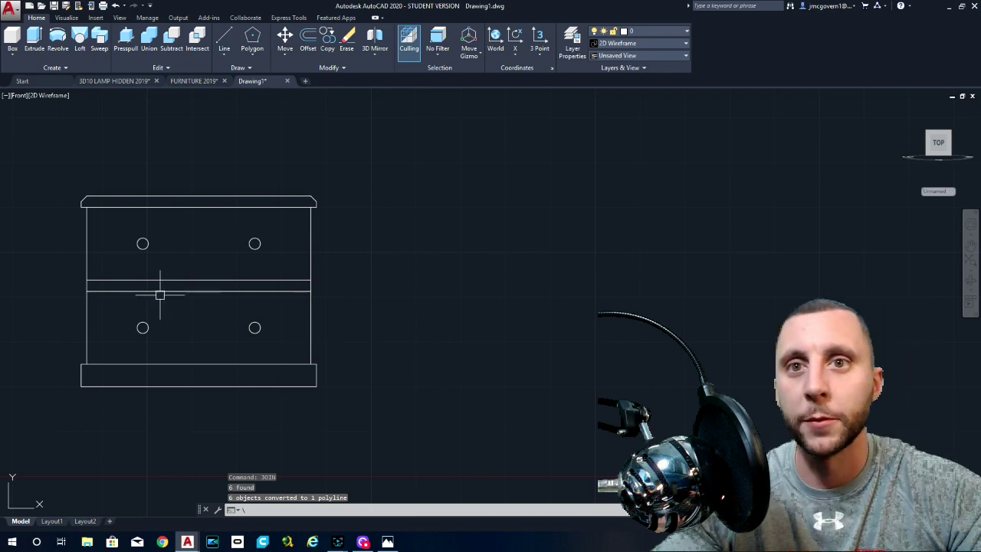
Join the four lines of the nightstand's base rectangle into a single polyline.
middle_click_drag(158, 291, 108, 249)
left_click(66, 257)
left_click(64, 265)
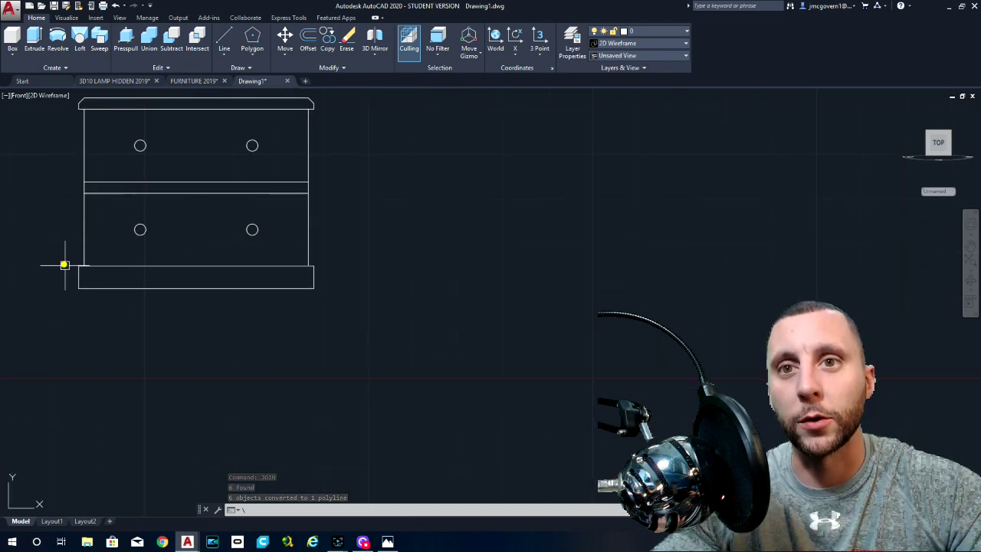
key("Escape")
key("Escape")
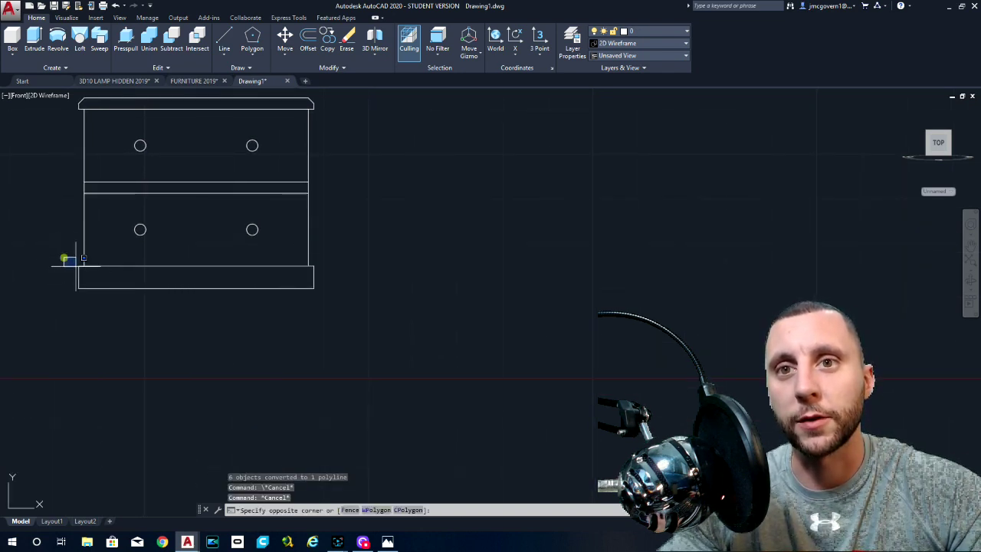
left_click(64, 257)
left_click(337, 308)
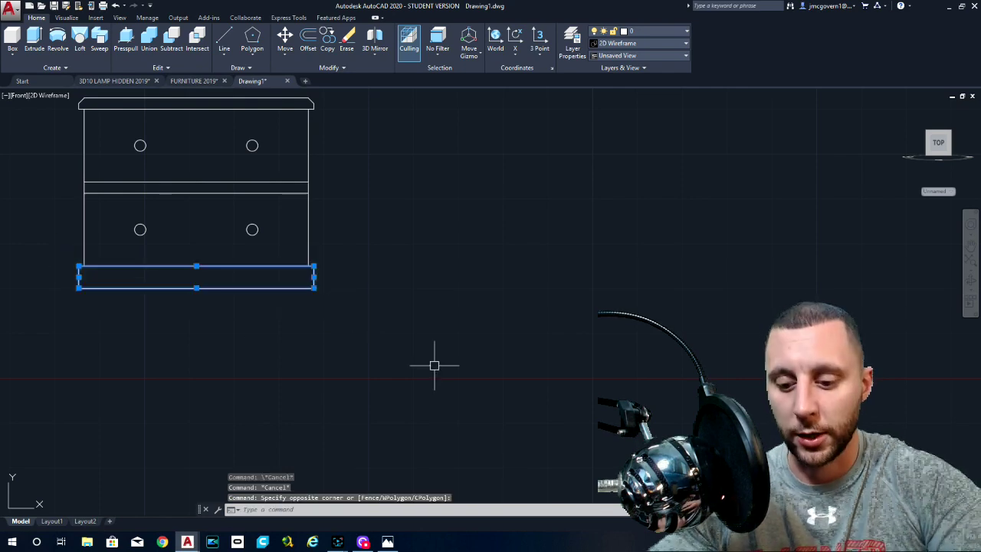
type("join")
key("Return")
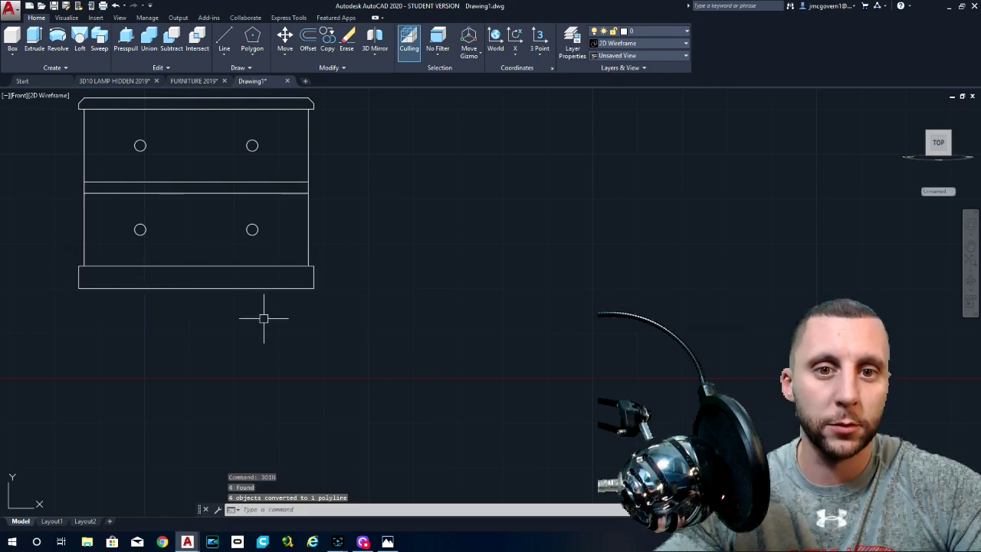
Draw short vertical lines closing both ends of the divider strip between the two drawers.
middle_click_drag(270, 327, 299, 386)
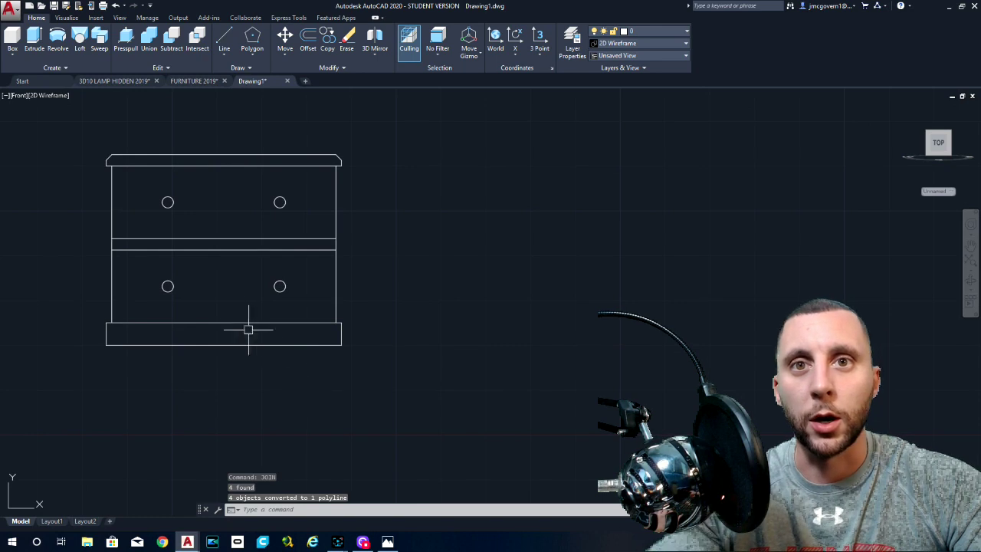
left_click(93, 228)
left_click(362, 259)
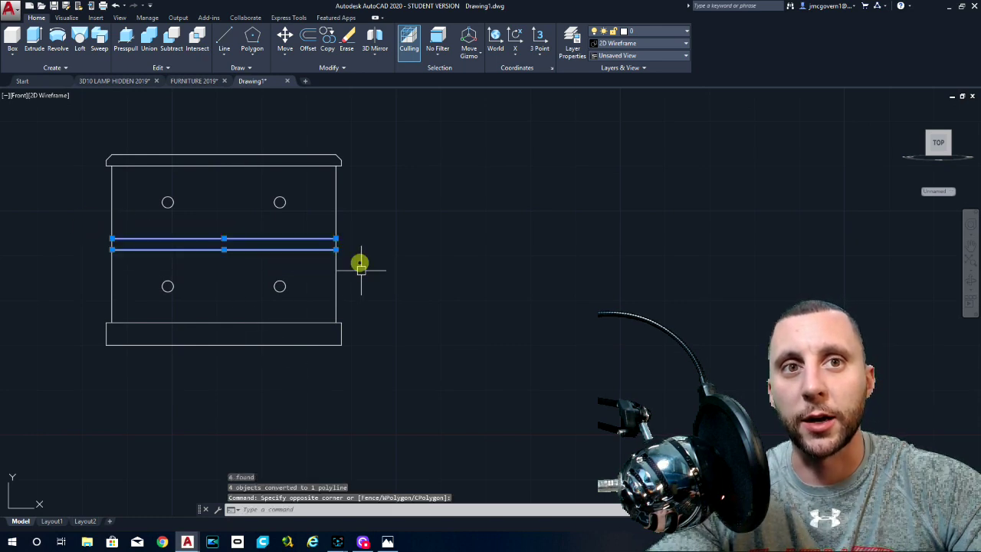
left_click(224, 35)
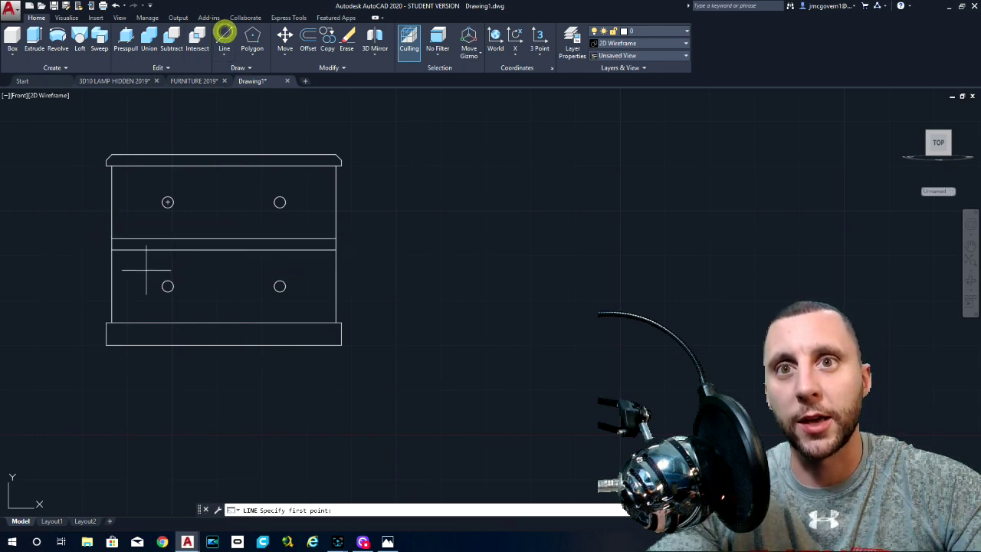
left_click(111, 249)
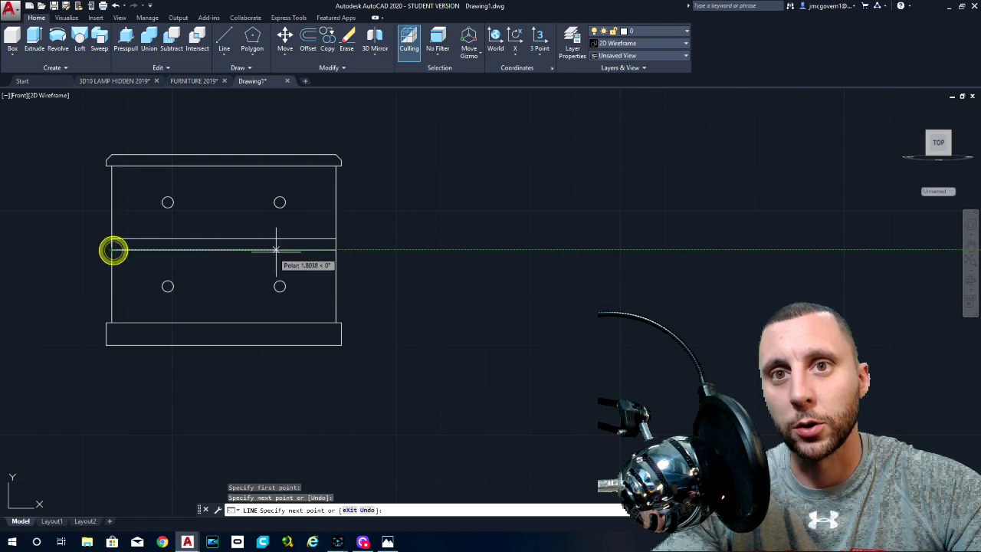
left_click(336, 244)
key("Return")
key("Return")
left_click(336, 239)
left_click(336, 246)
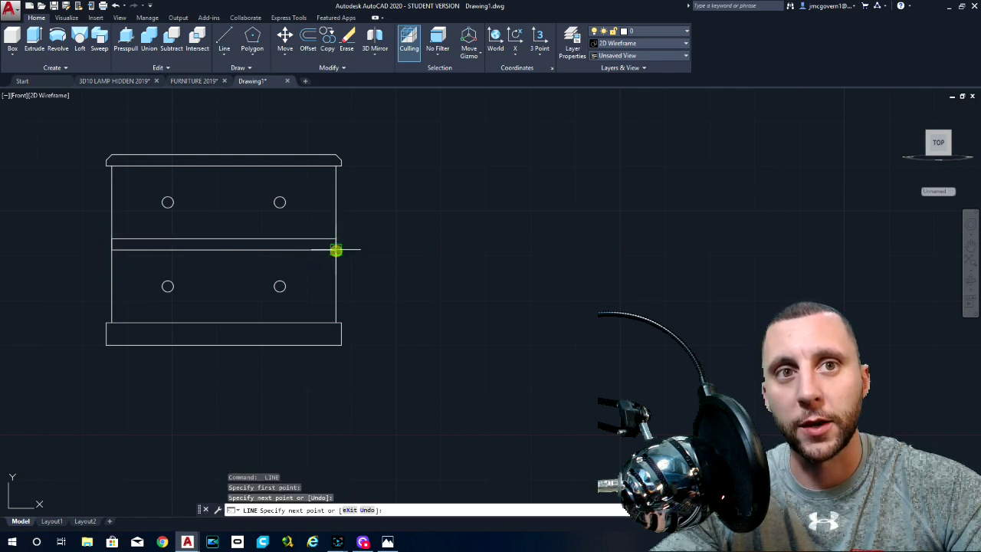
key("Escape")
Join the four lines around the divider strip between the drawers into a single polyline.
left_click(103, 230)
left_click(352, 259)
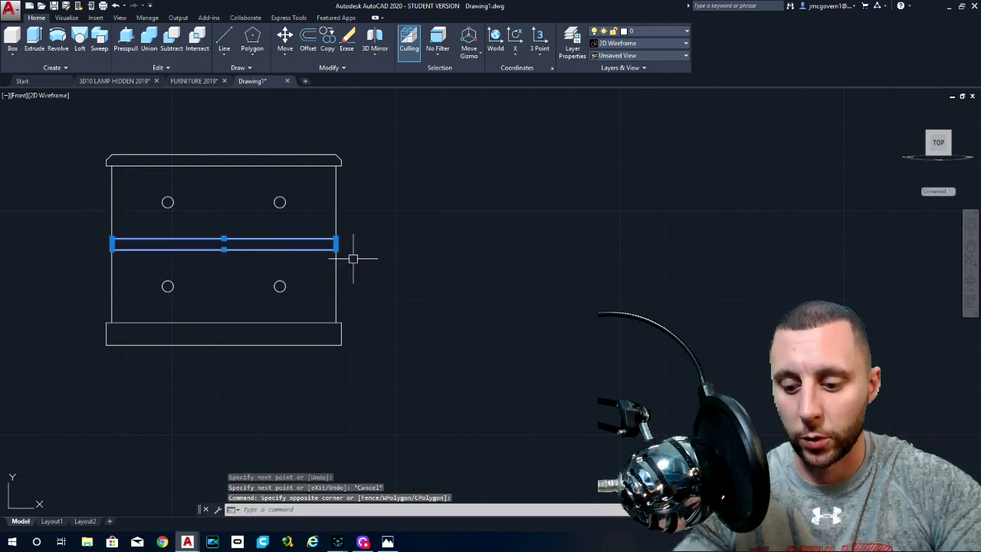
type("join")
key("Return")
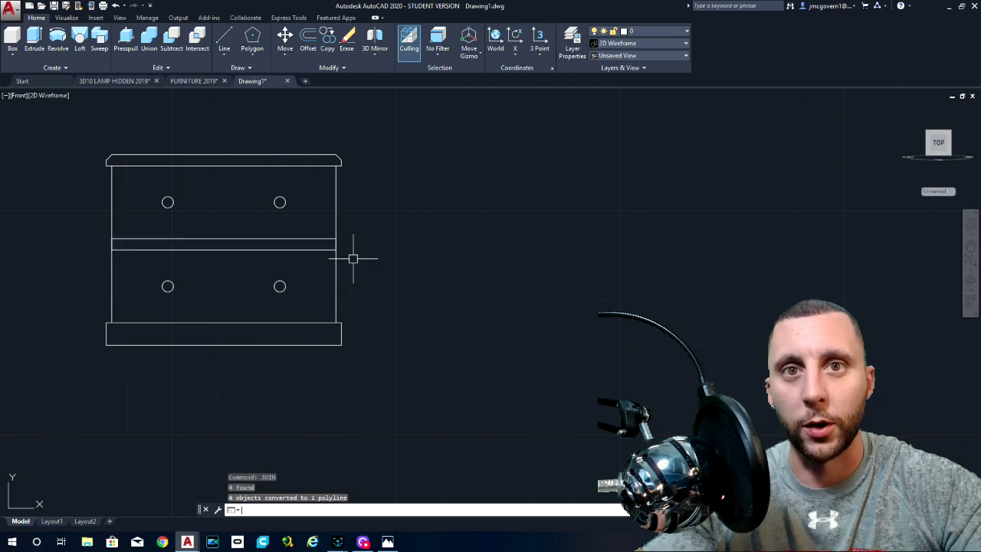
Draw horizontal lines closing the nightstand body between its sides, along the underside of the top and along the base's upper edge.
left_click(337, 216)
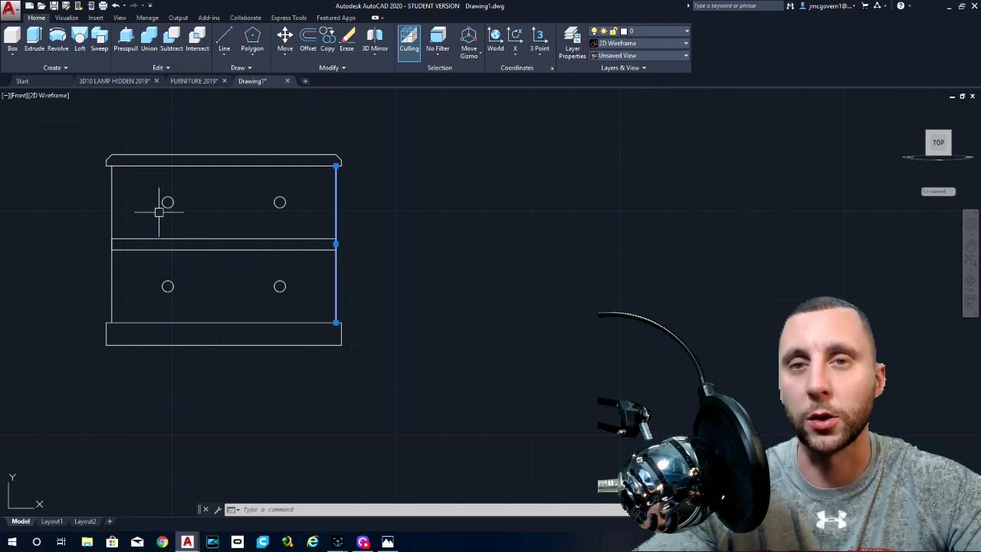
left_click(223, 38)
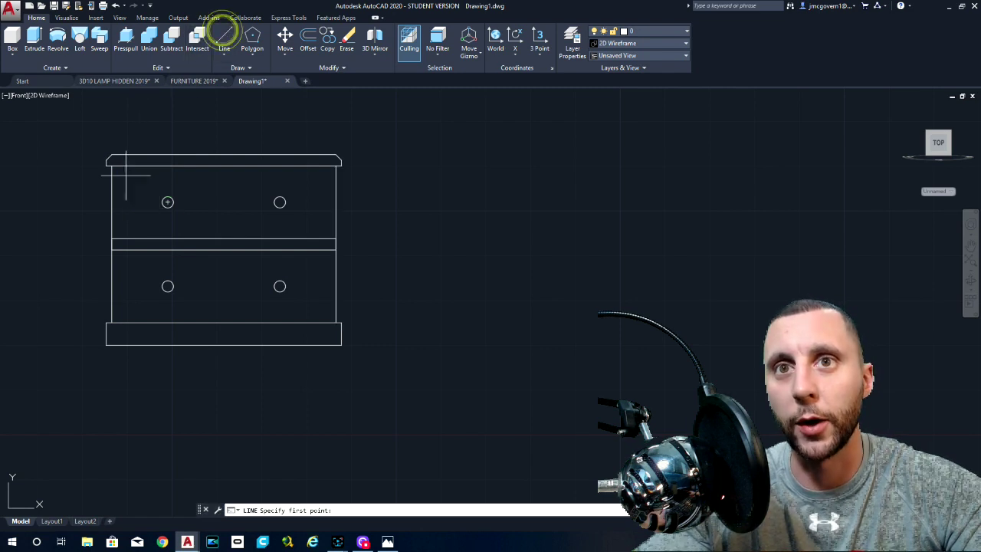
scroll(111, 164, "up", 8)
left_click(112, 166)
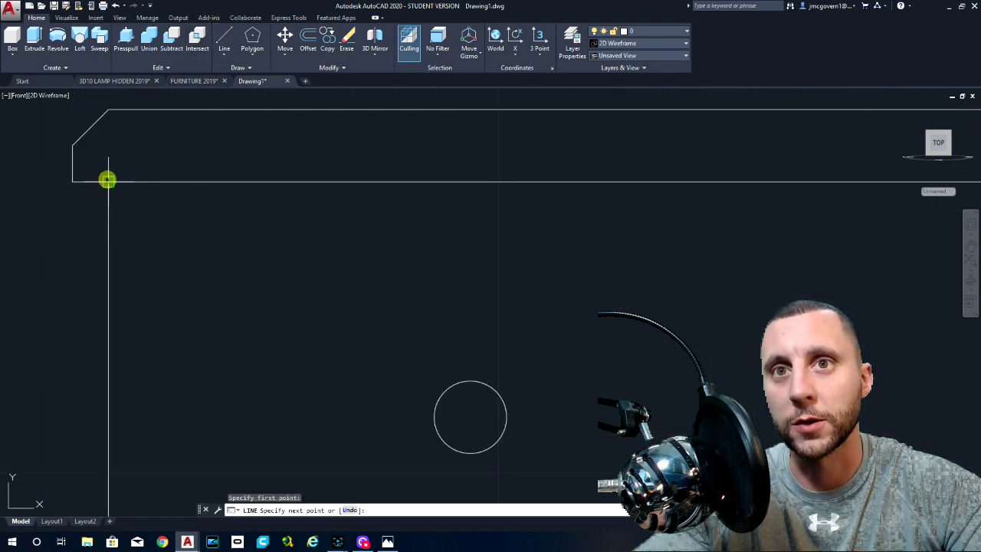
scroll(105, 180, "down", 6)
left_click(462, 178)
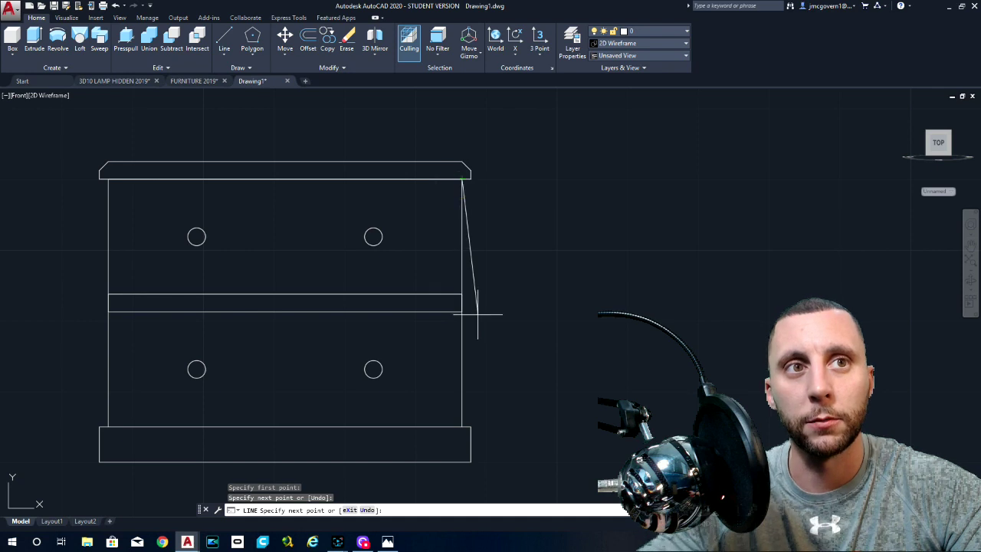
key("Return")
key("Return")
left_click(462, 424)
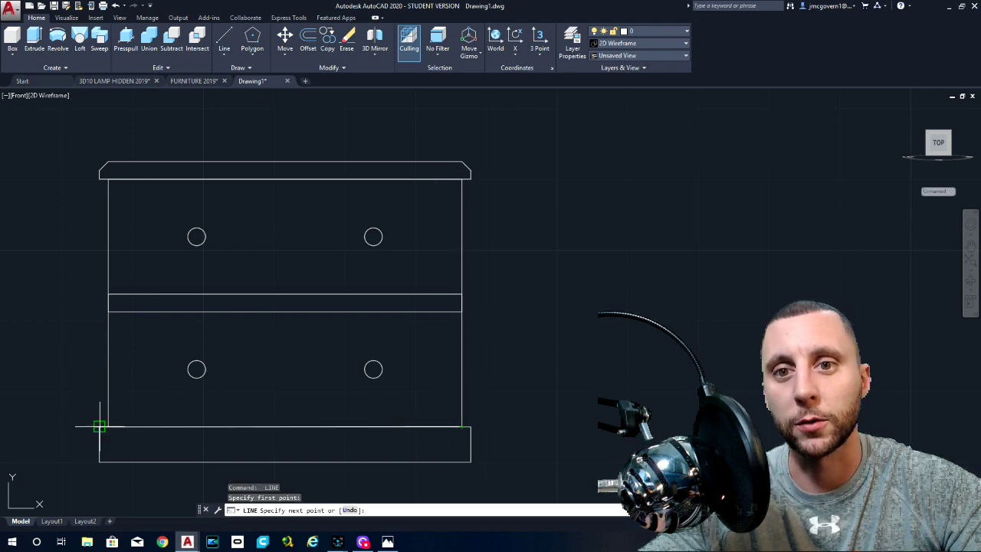
left_click(108, 427)
key("Escape")
Join the four lines outlining the nightstand body into a single polyline.
left_click(138, 427)
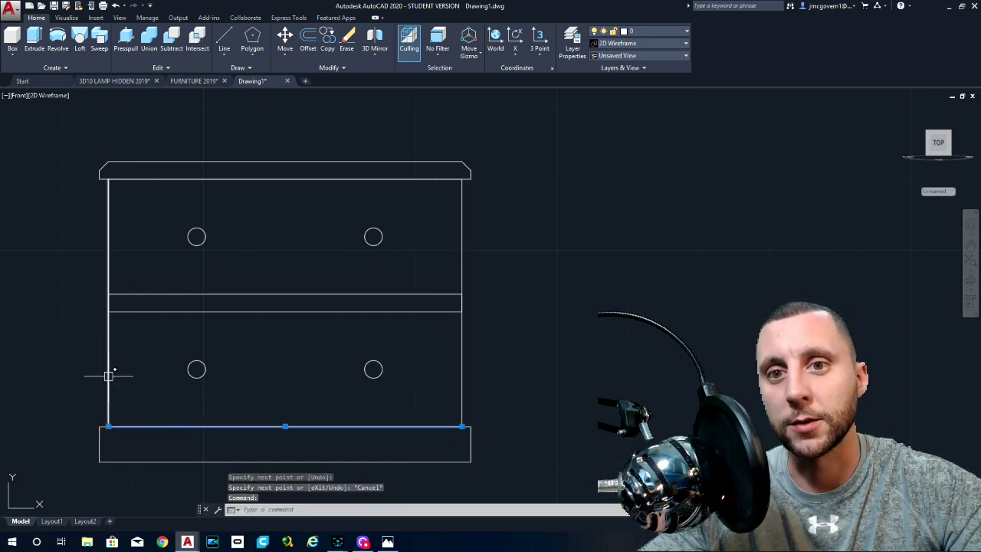
left_click(108, 376)
left_click(241, 179)
left_click(463, 253)
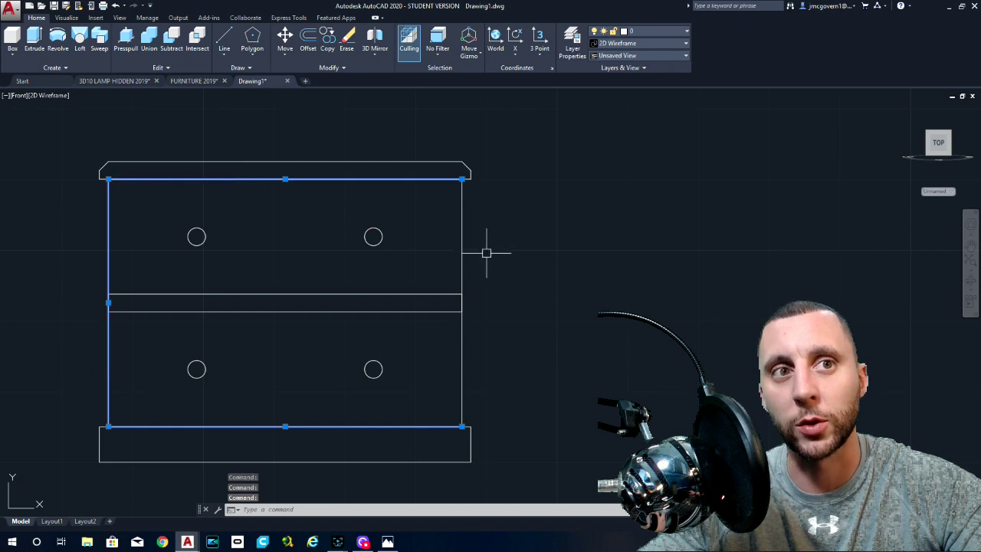
left_click(462, 248)
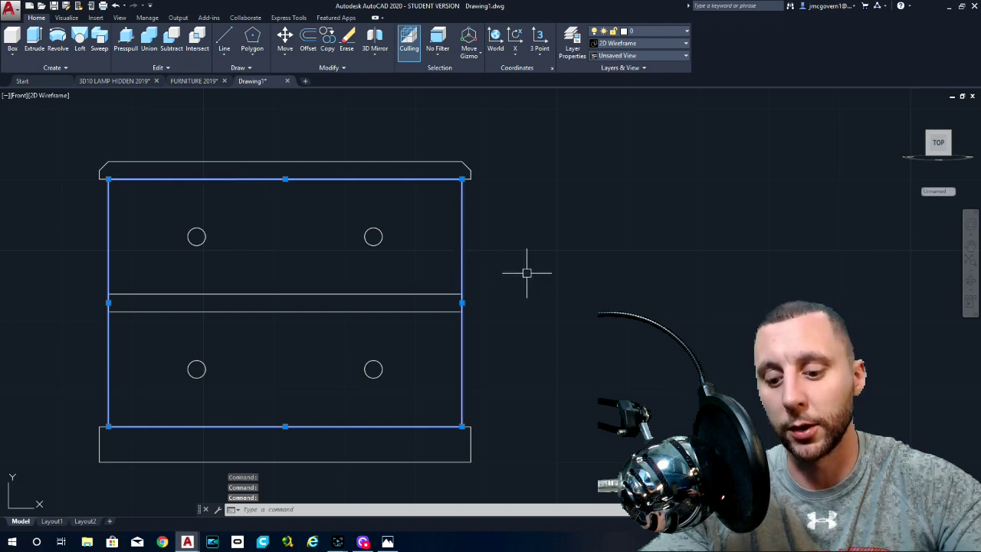
type("join")
key("Return")
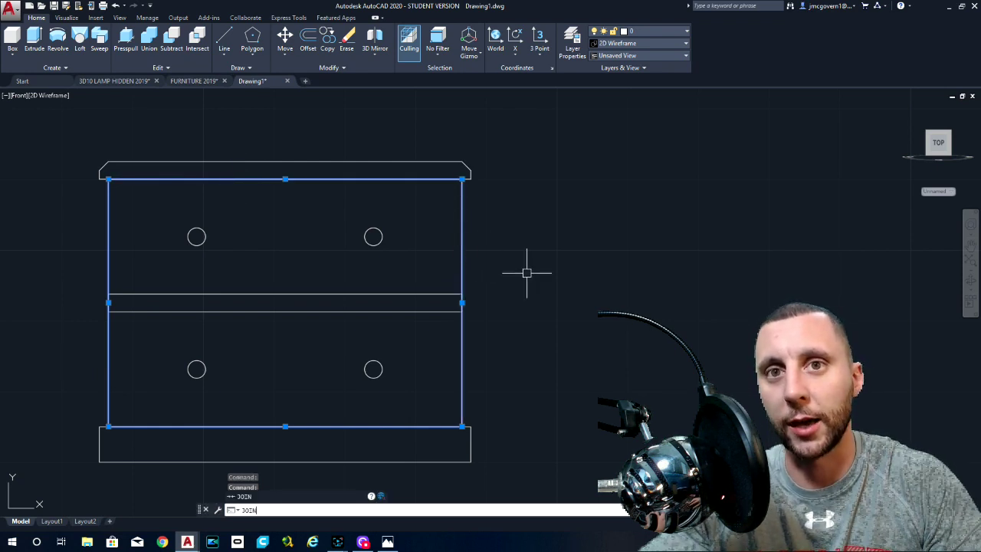
key("Return")
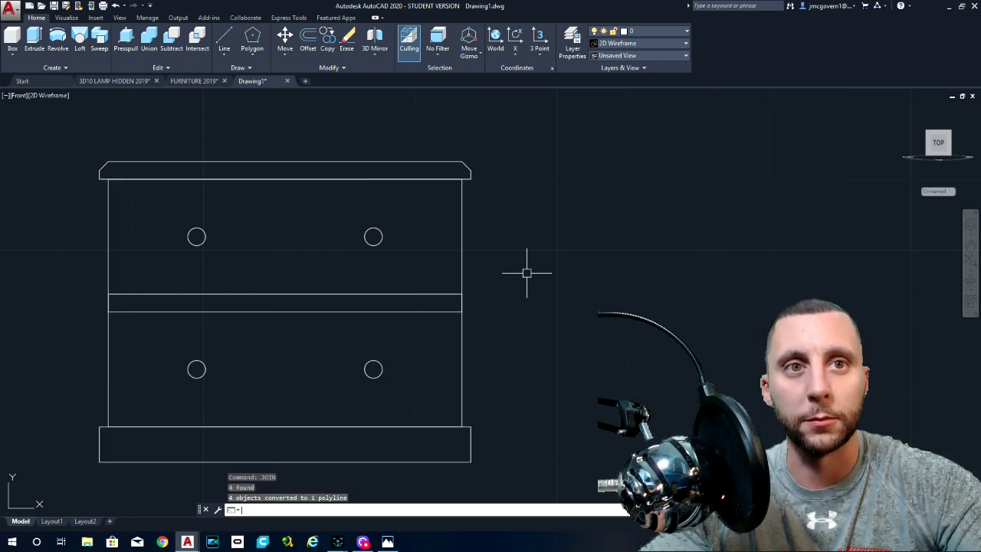
Set the Top view and change from it to the SE Isometric view of the nightstand profiles.
left_click(17, 96)
left_click(55, 120)
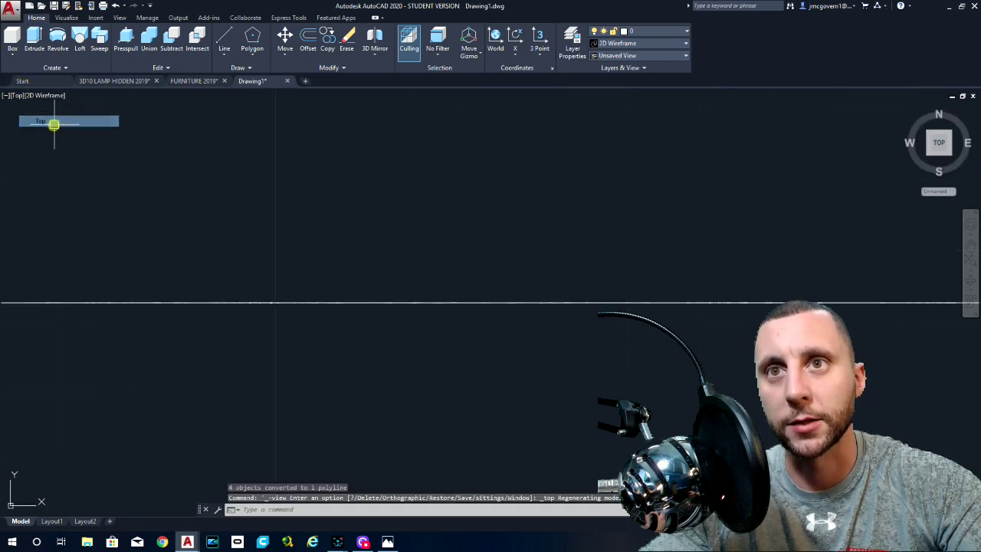
left_click(961, 157)
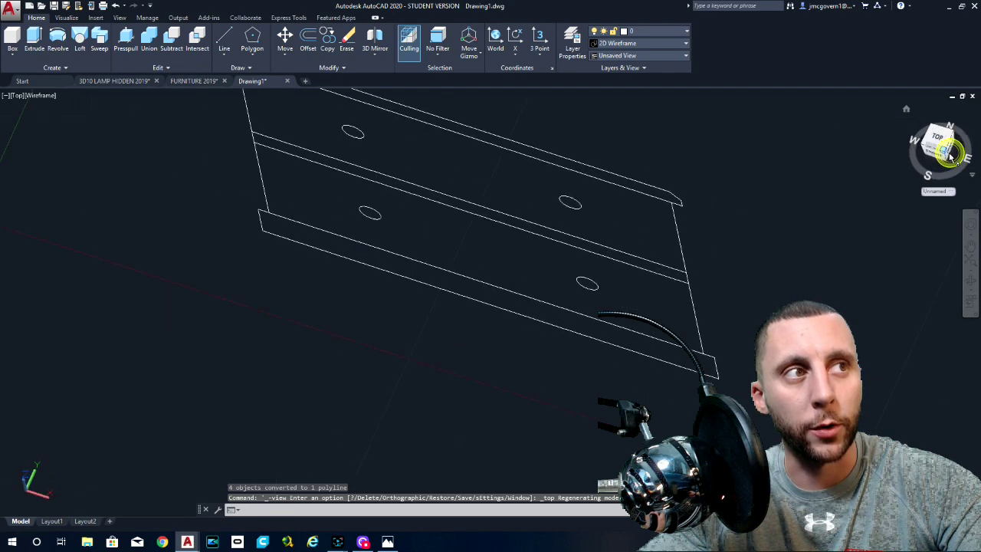
middle_click_drag(455, 216, 305, 267)
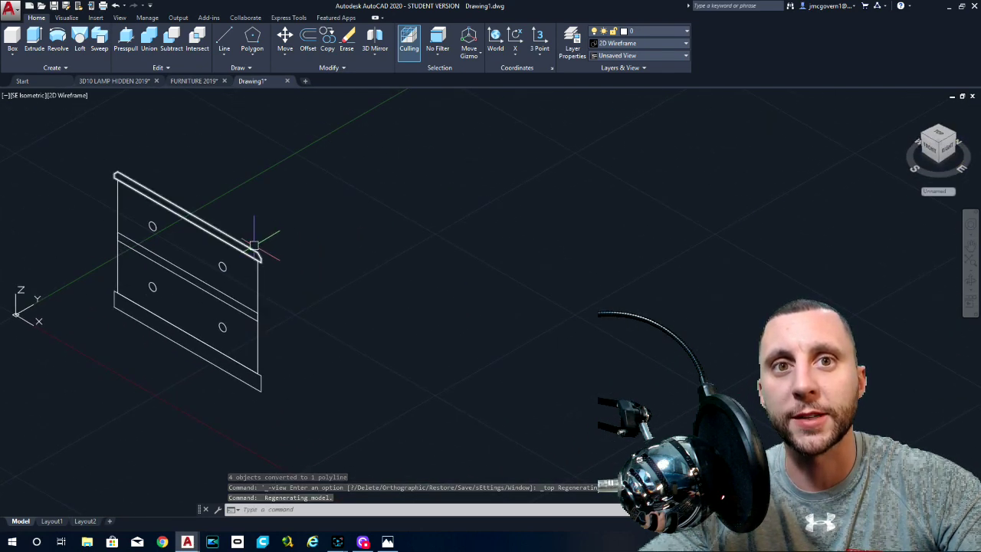
Move the chamfered top, the base and the four knob circles 1/16 forward of the body outline.
left_click(256, 244)
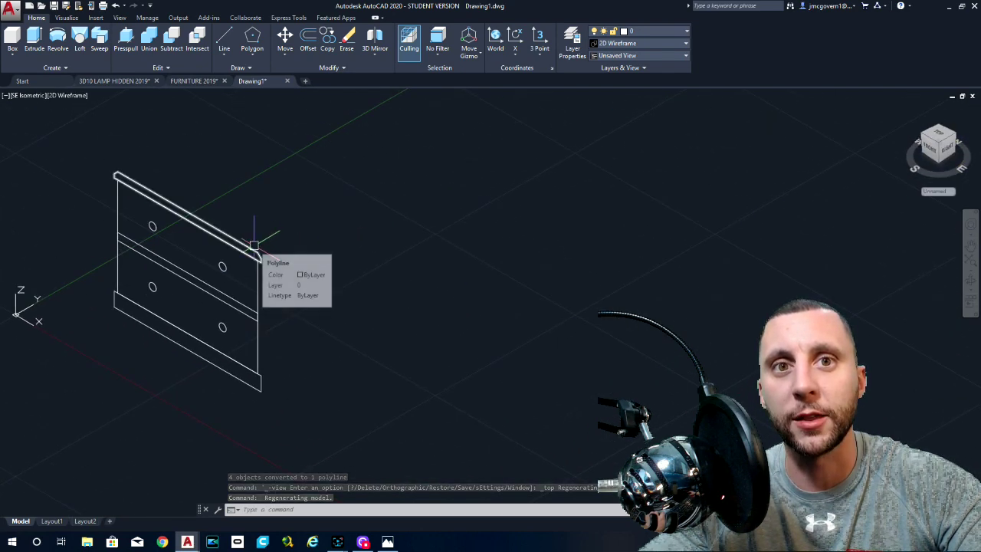
left_click(149, 328)
left_click(154, 286)
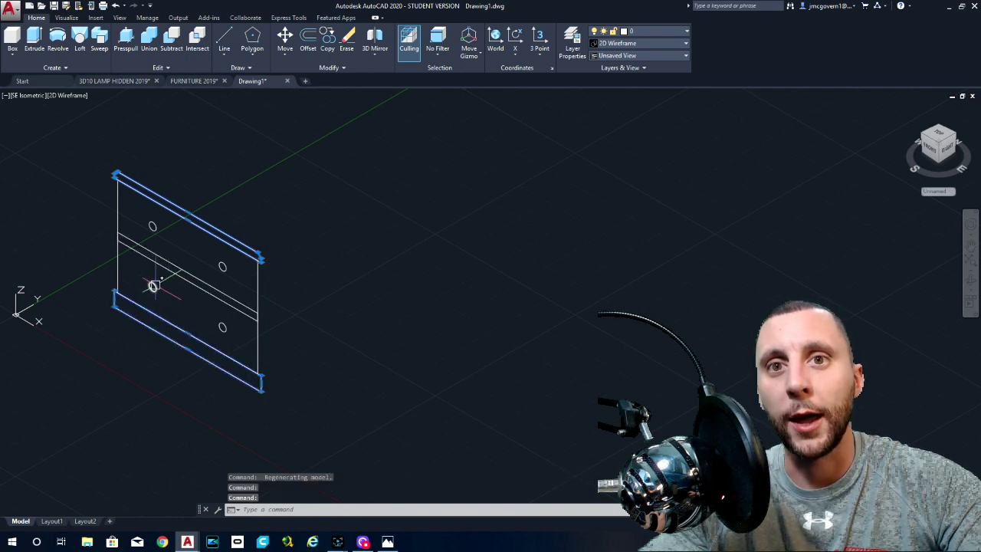
left_click(153, 225)
left_click(224, 265)
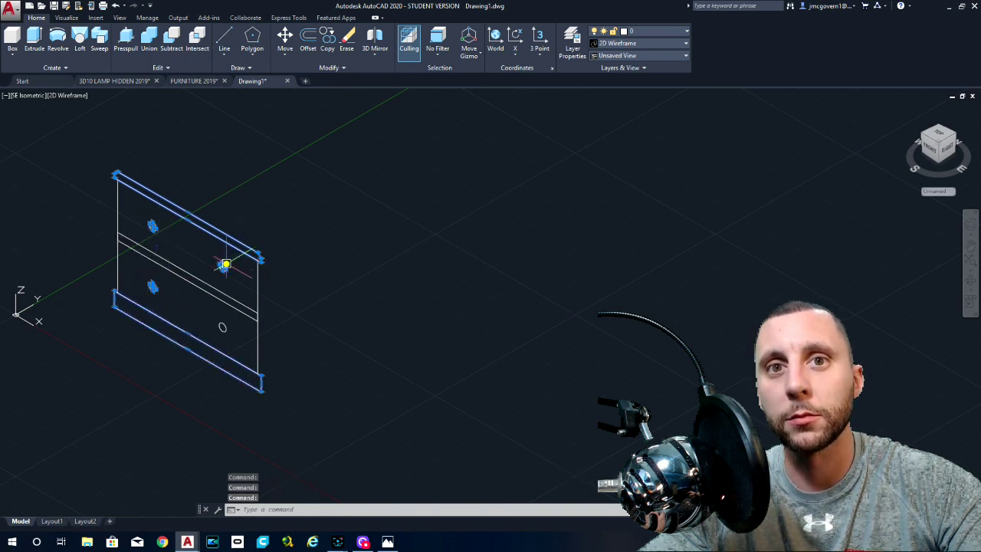
left_click(222, 327)
type("m")
key("Return")
left_click(454, 168)
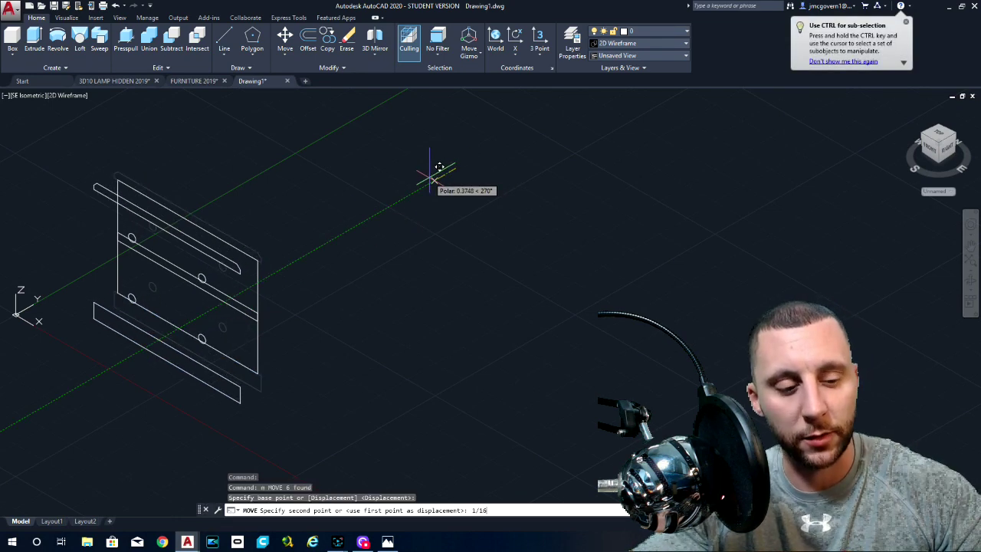
key("Return")
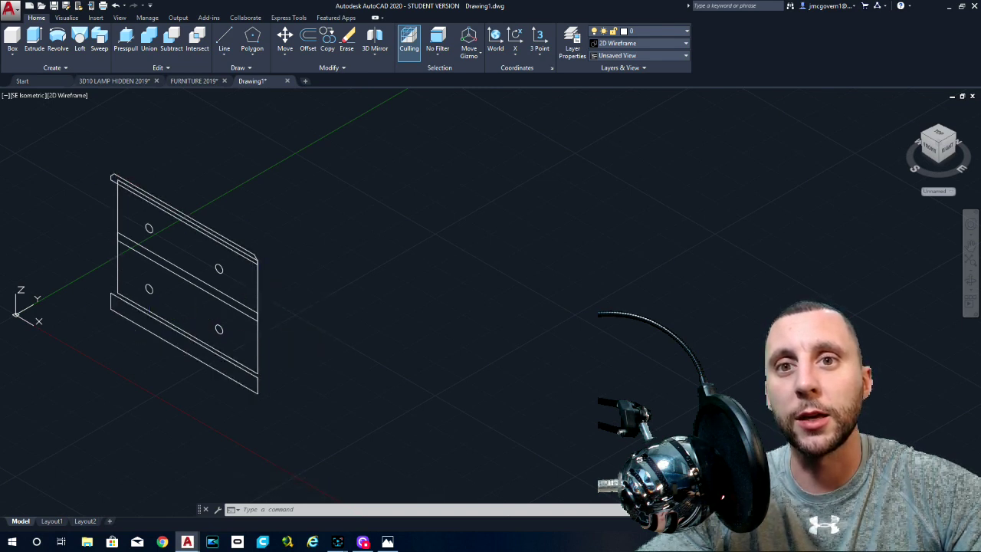
Extrude the chamfered top and base profiles together by -1.5.
left_click(147, 331)
left_click(172, 205)
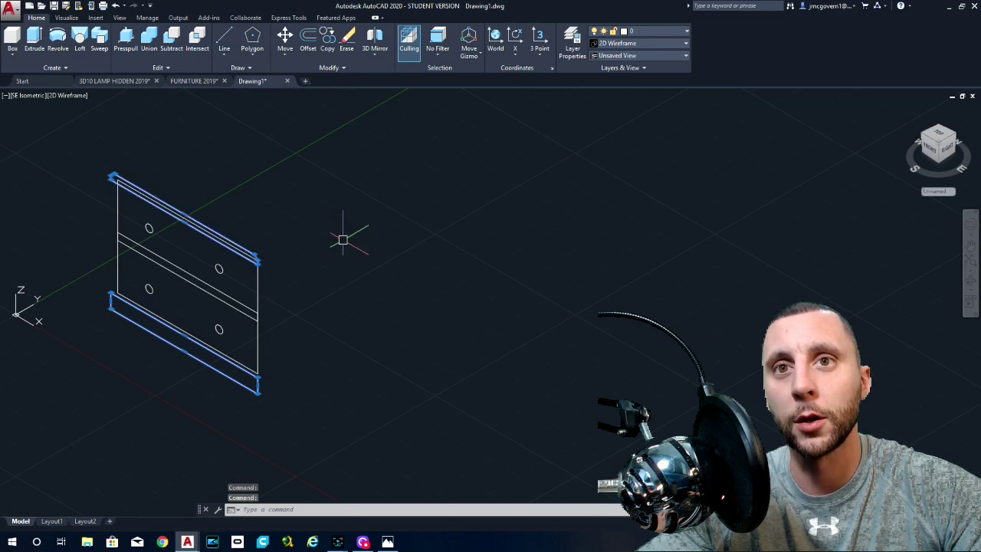
type("extrude")
key("Return")
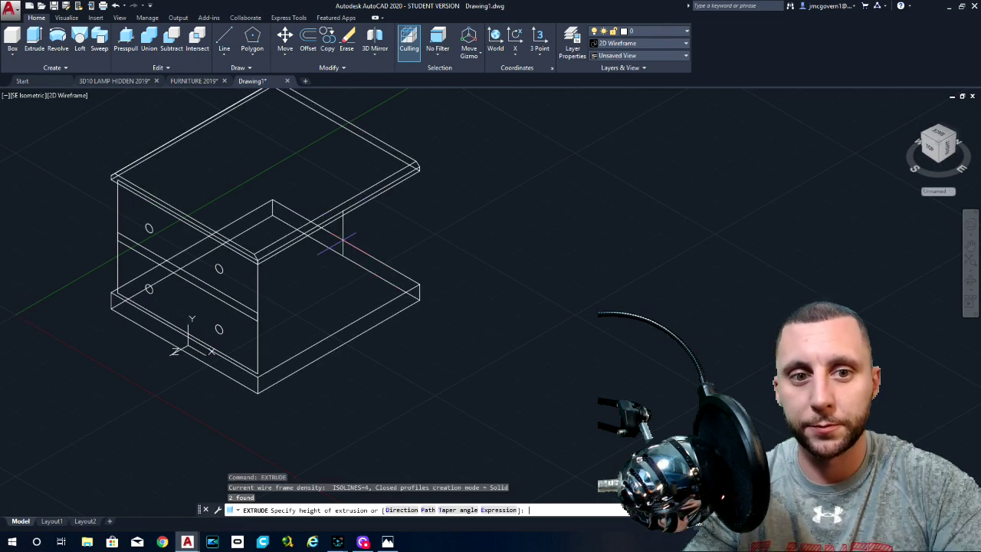
type("-1.5")
key("Return")
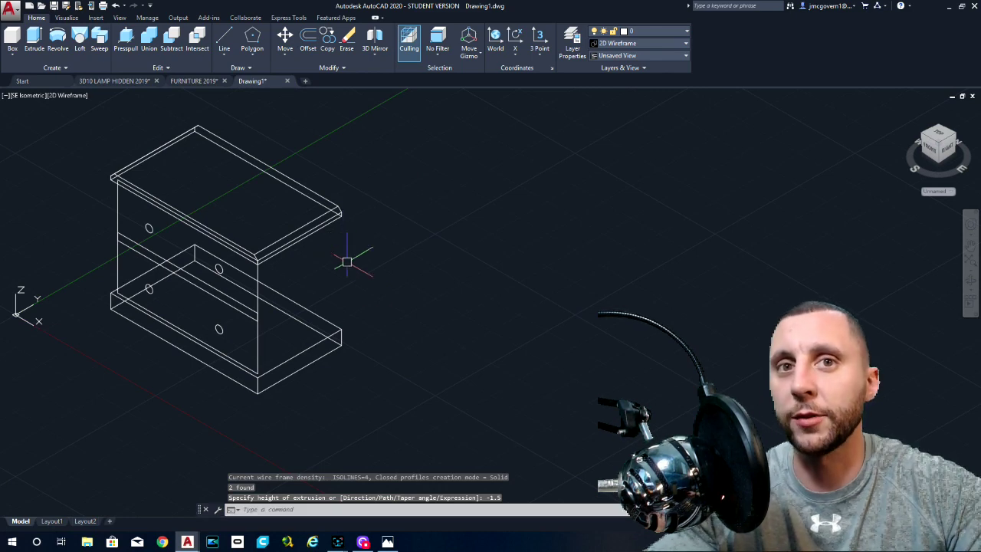
middle_click_drag(351, 300, 265, 238, "shift")
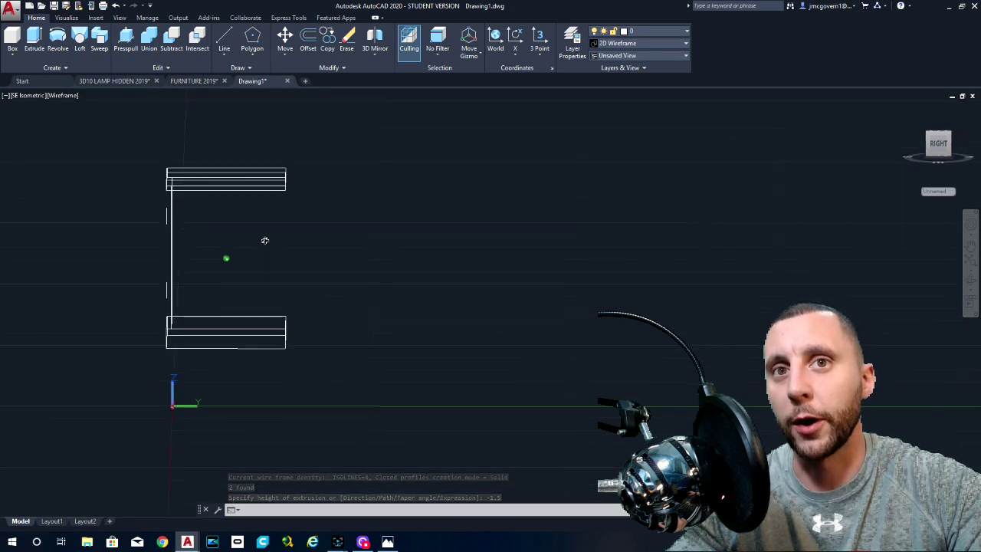
middle_click_drag(264, 241, 341, 276, "shift")
left_click(233, 245)
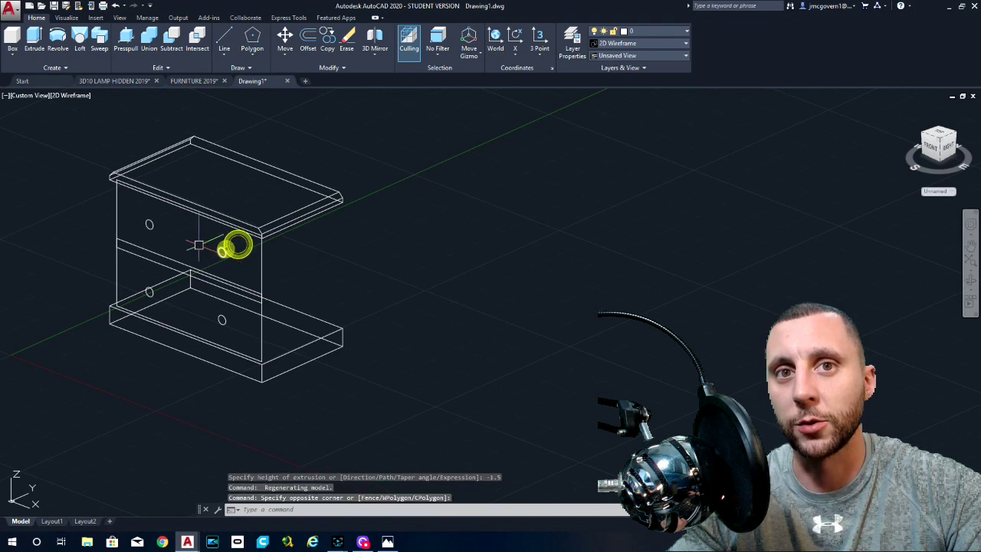
left_click(223, 248)
left_click(169, 225)
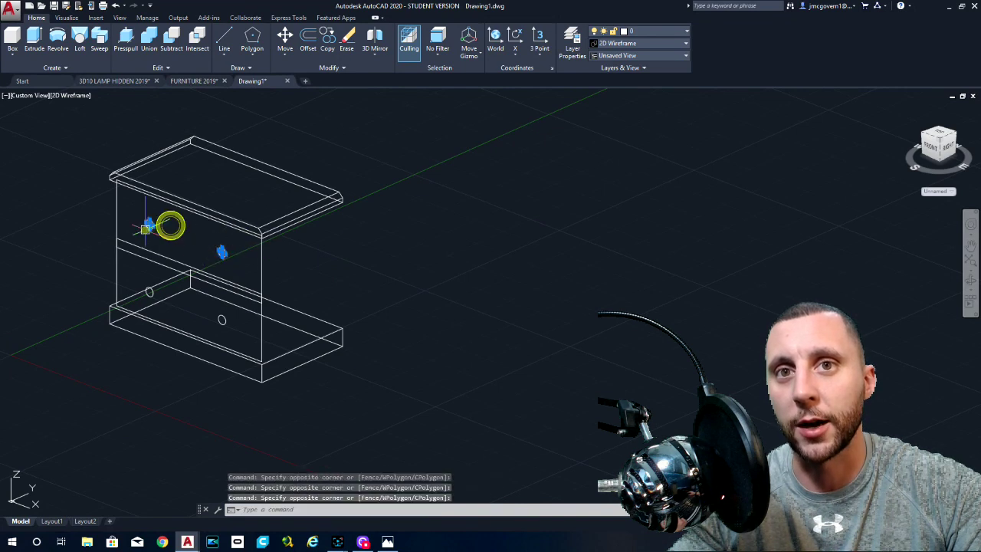
left_click(151, 292)
key("Escape")
Extrude the four drawer knob circles by -1/16.
left_click(150, 292)
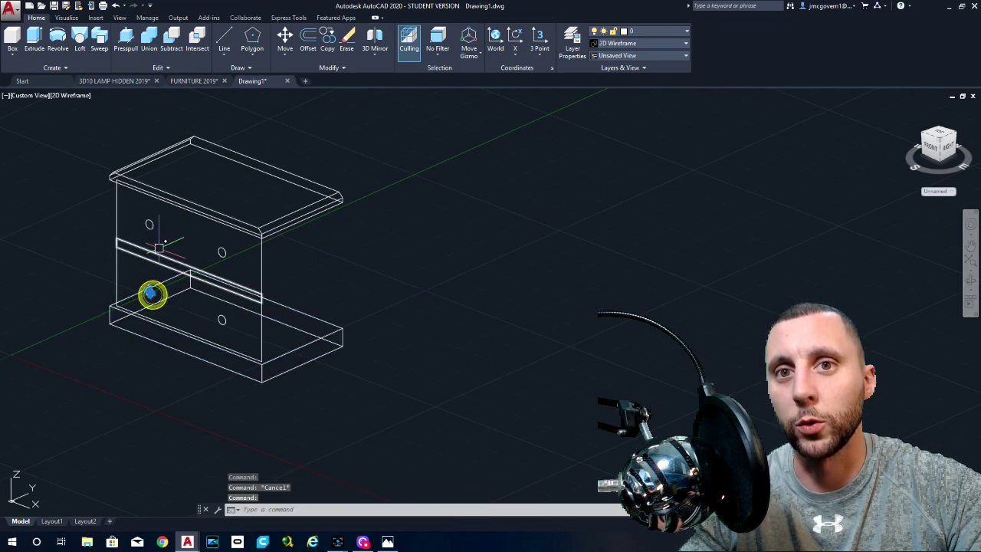
left_click(150, 224)
left_click(221, 250)
left_click(222, 252)
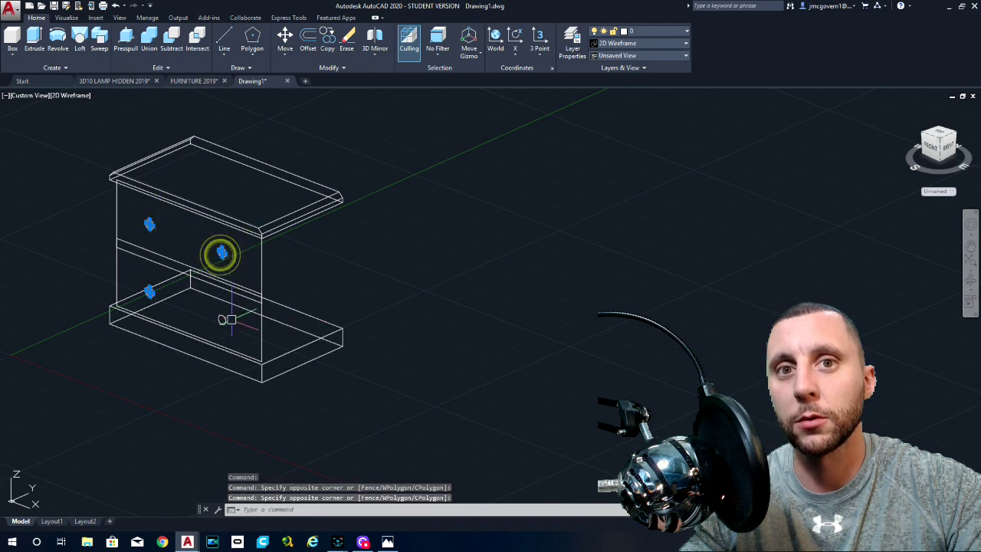
left_click(228, 318)
left_click(218, 323)
type("extru")
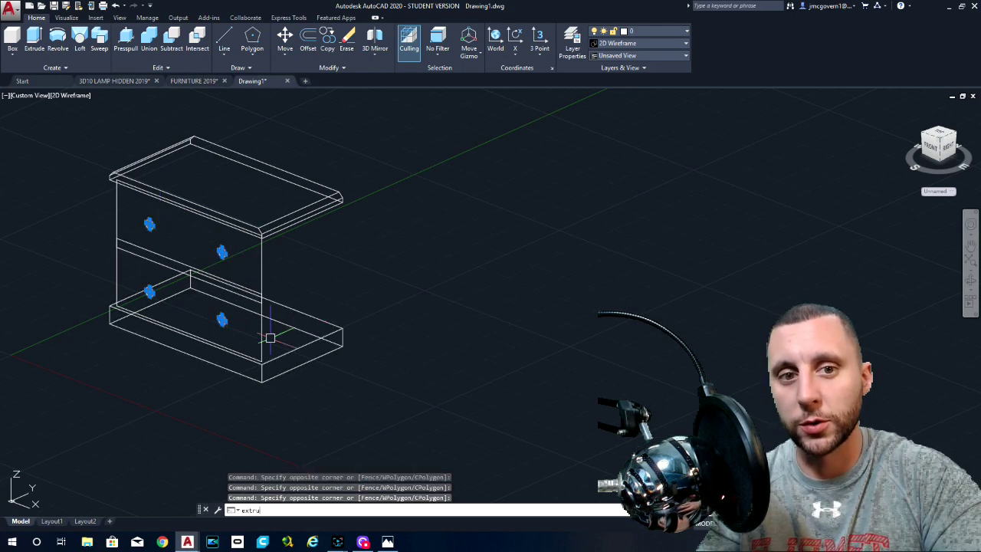
type("de")
key("Return")
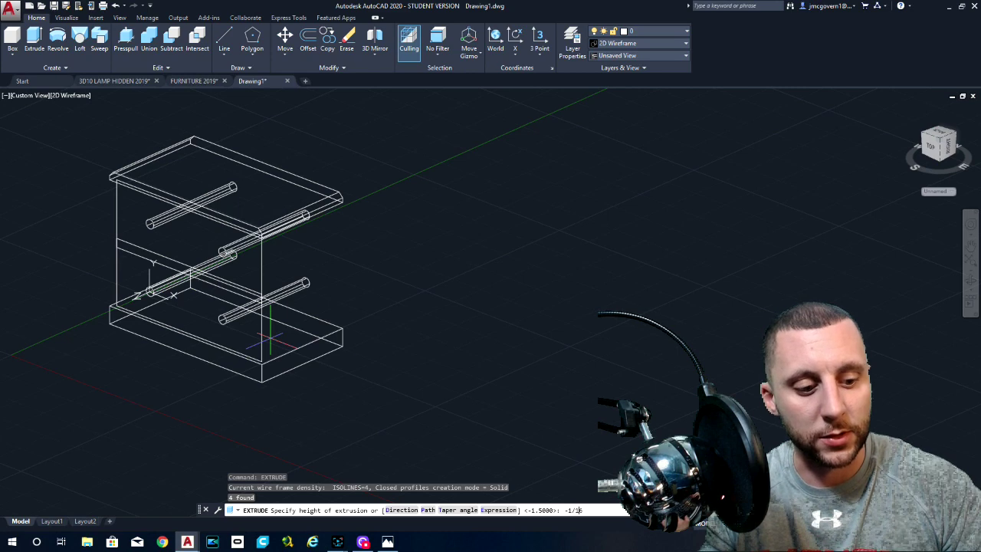
key("Return")
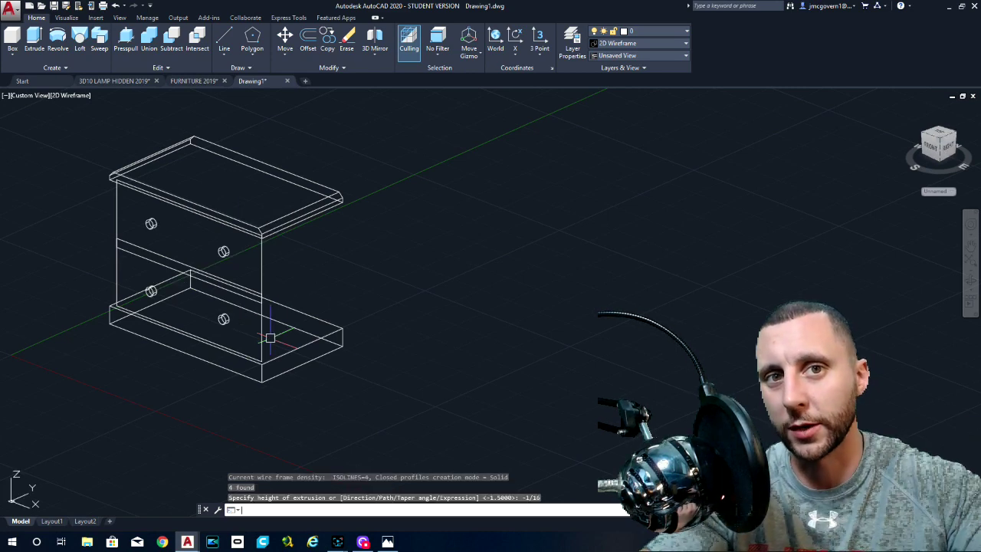
Extrude the divider strip between the two drawers by -1/16.
left_click(162, 254)
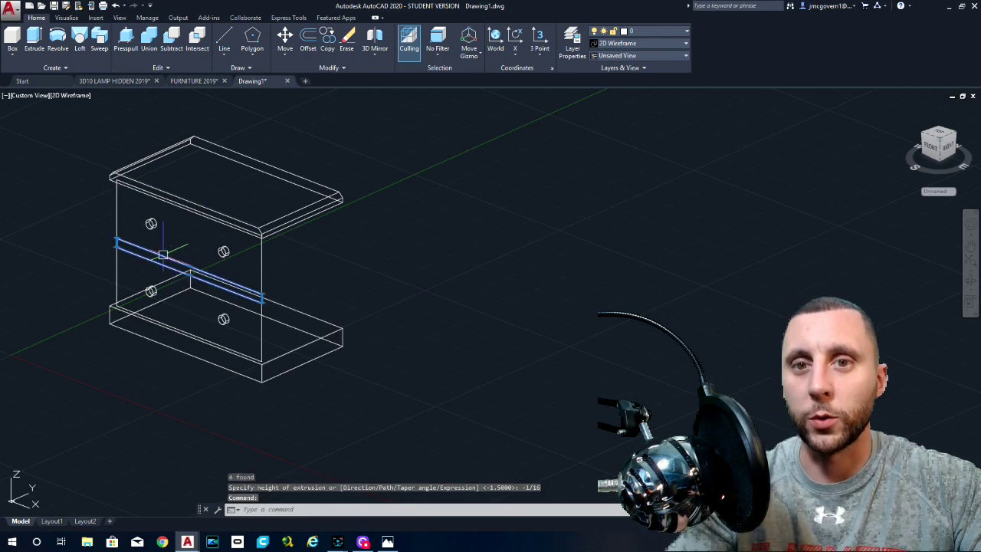
type("c")
type("xtr")
key("Return")
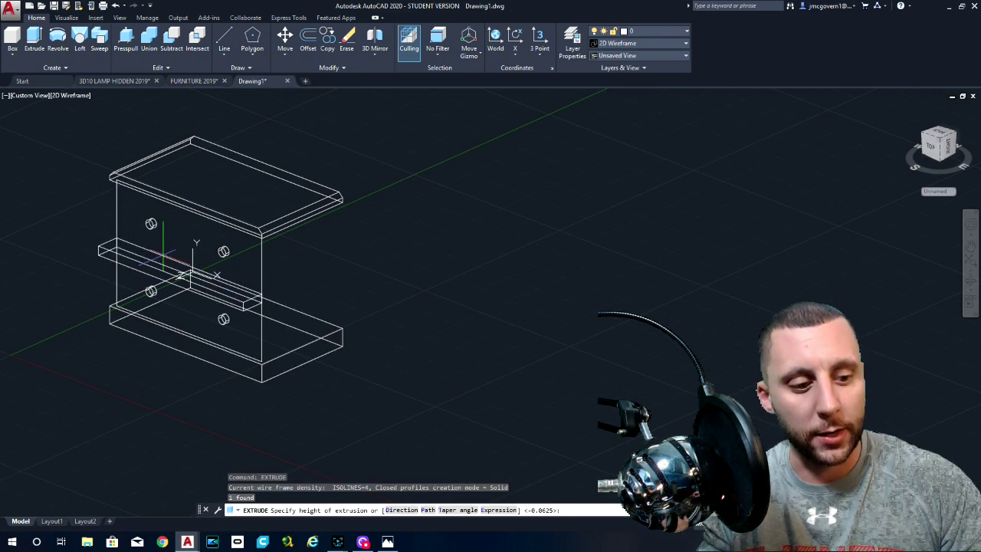
type("-1/16")
key("Return")
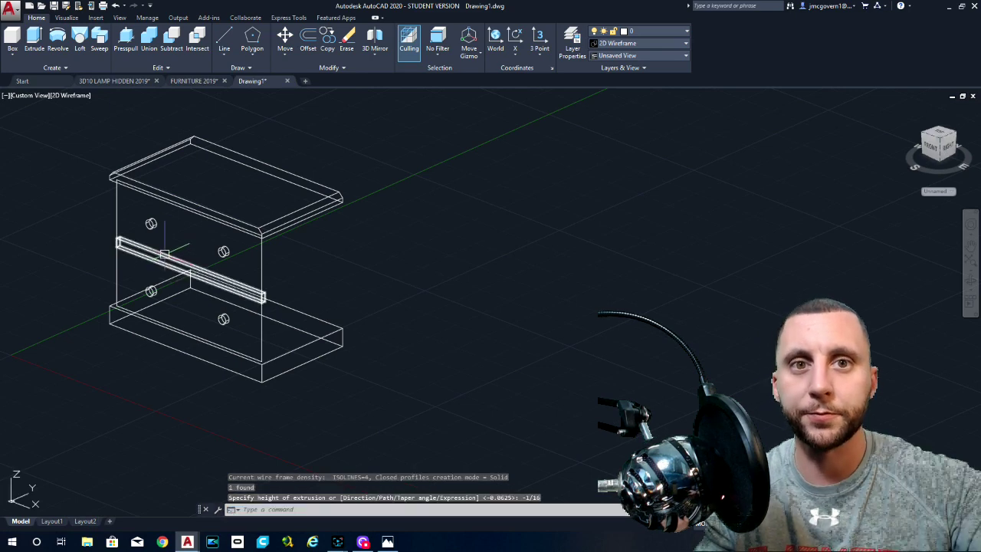
Switch to the 3D10 LAMP HIDDEN 2019 drawing and examine the finished nightstand's front and drawer divider.
left_click(131, 81)
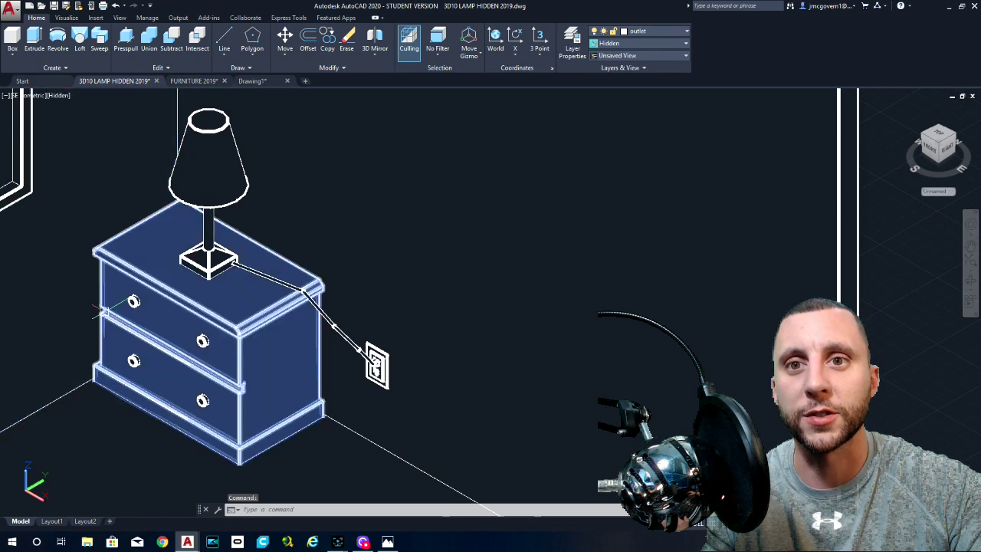
left_click(214, 363)
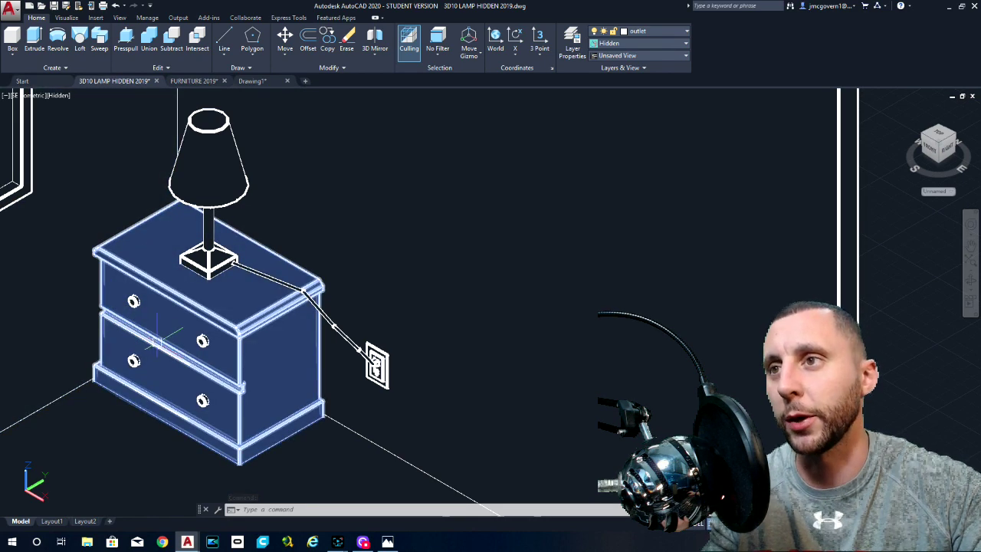
mouse_move(158, 340)
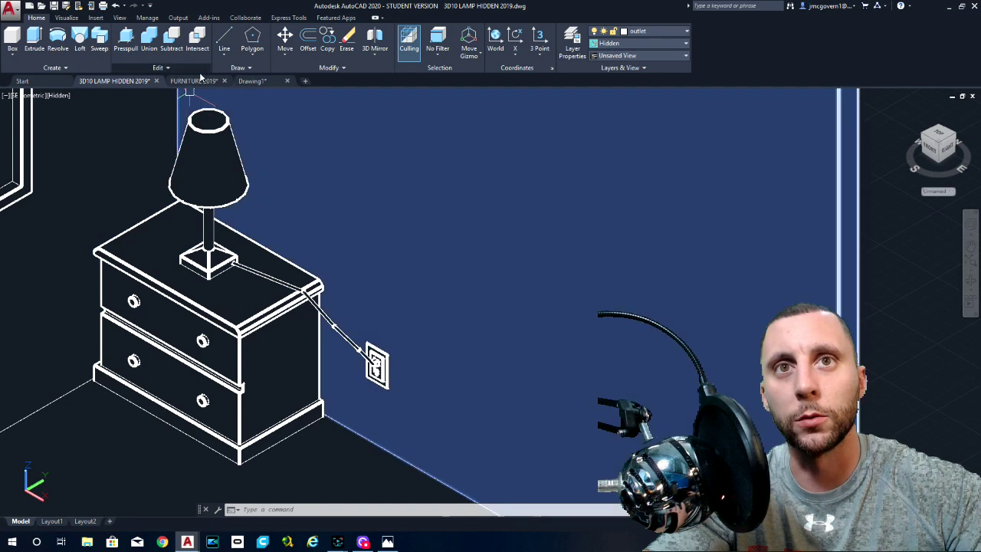
Return to Drawing1 and extrude the nightstand's front body rectangle back to the rear corner of the base.
left_click(195, 80)
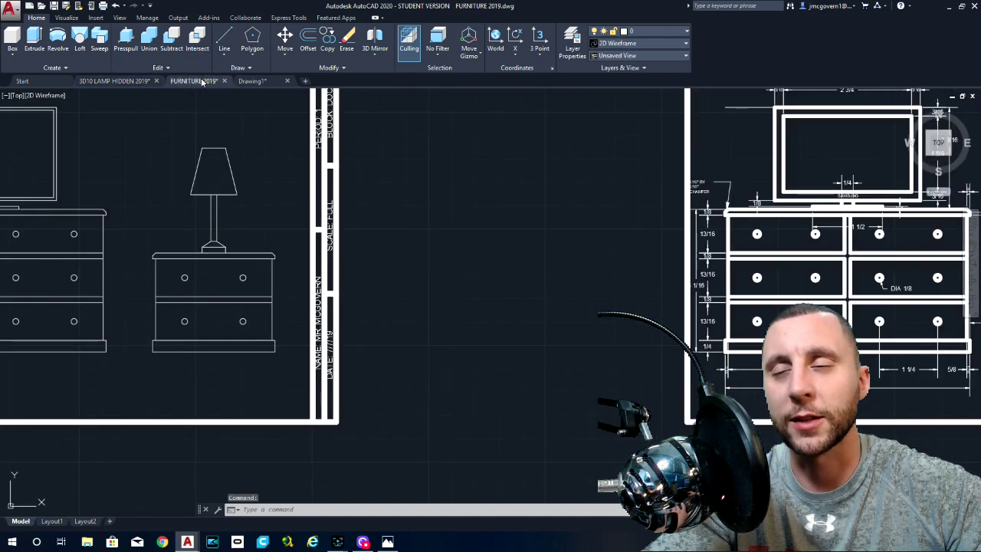
left_click(264, 80)
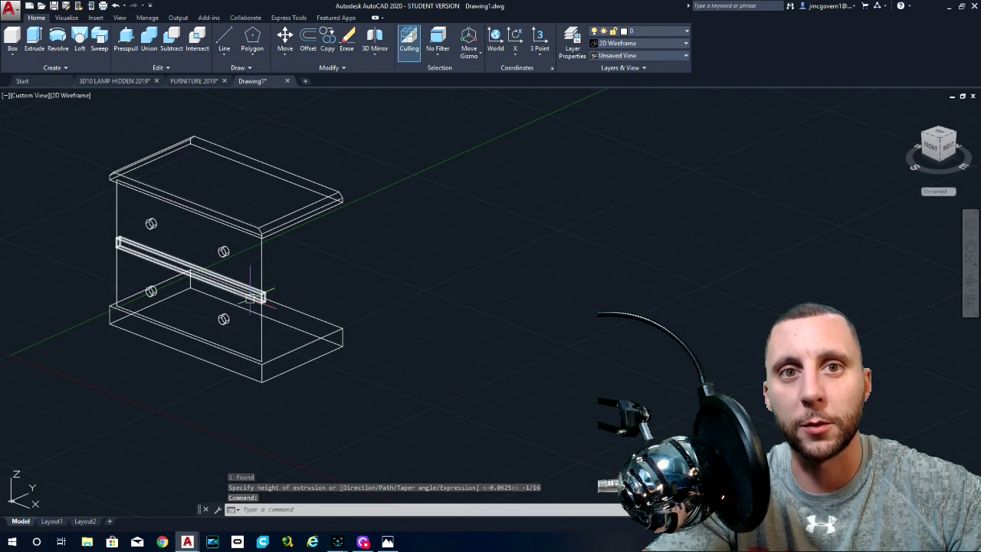
left_click(262, 261)
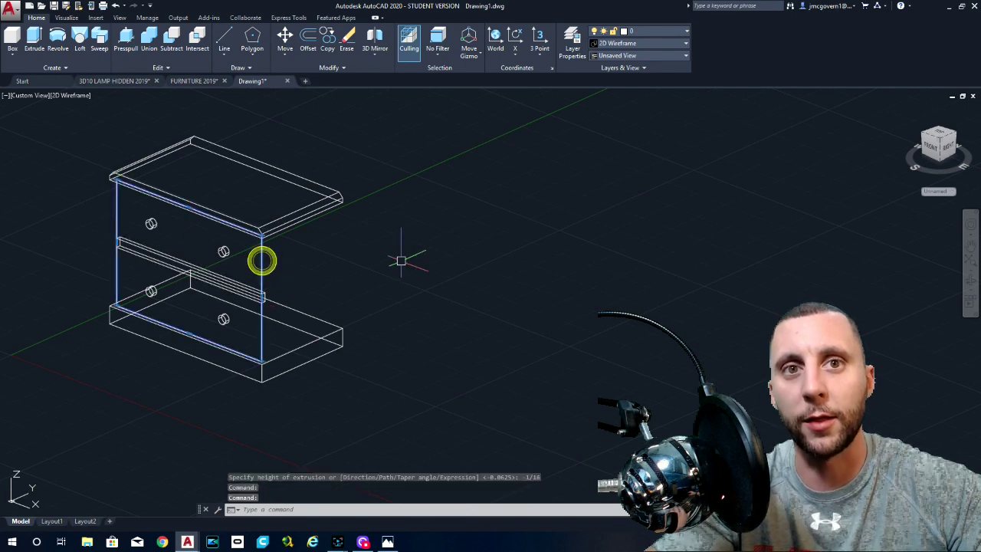
type("extrude")
key("Return")
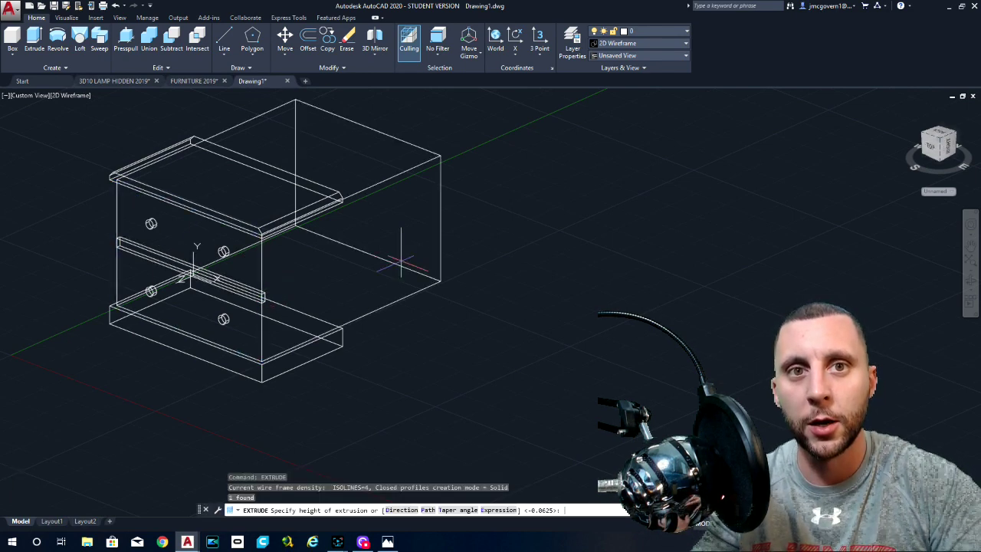
left_click(342, 328)
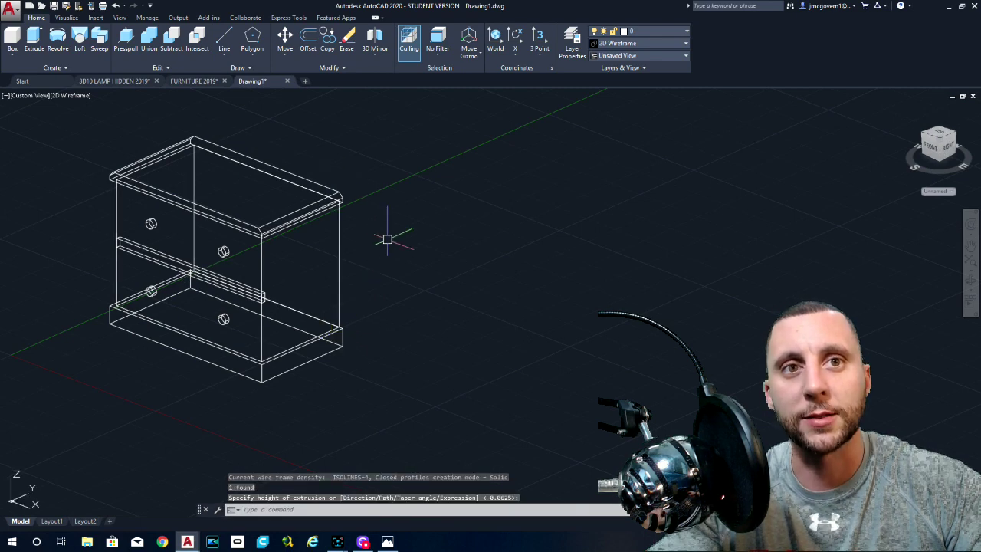
Subtract the divider strip from the nightstand body to cut the groove between the two drawers.
middle_click_drag(404, 260, 419, 281, "shift")
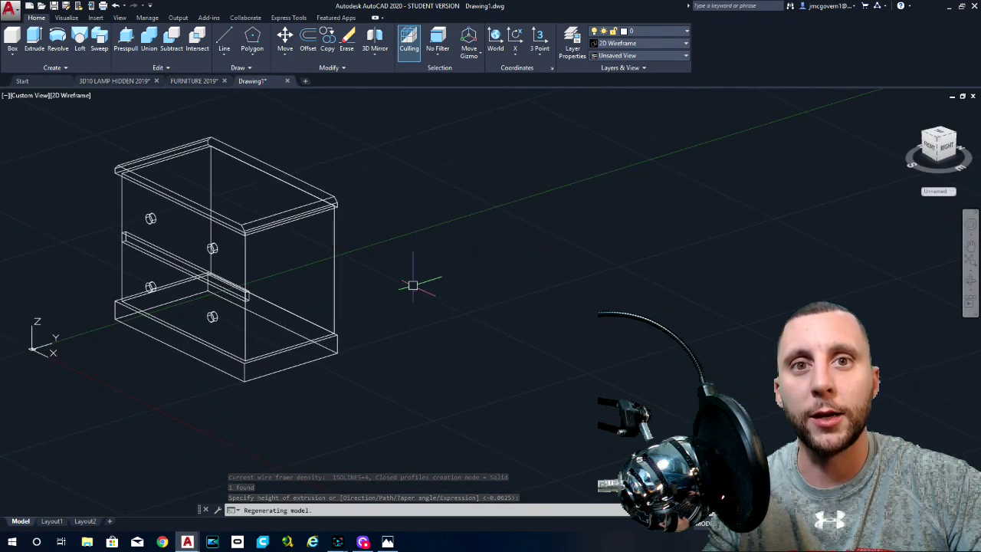
scroll(116, 242, "up", 4)
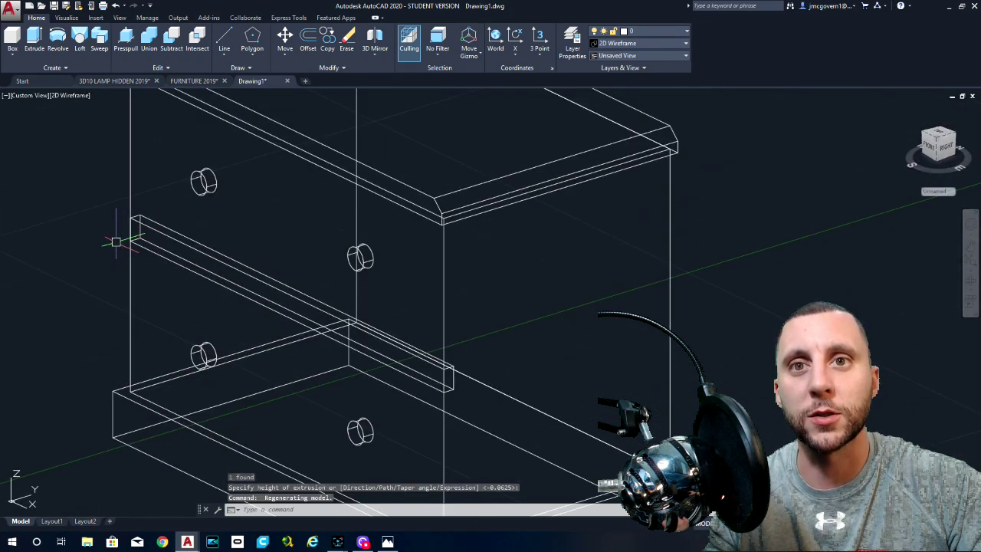
type("sub")
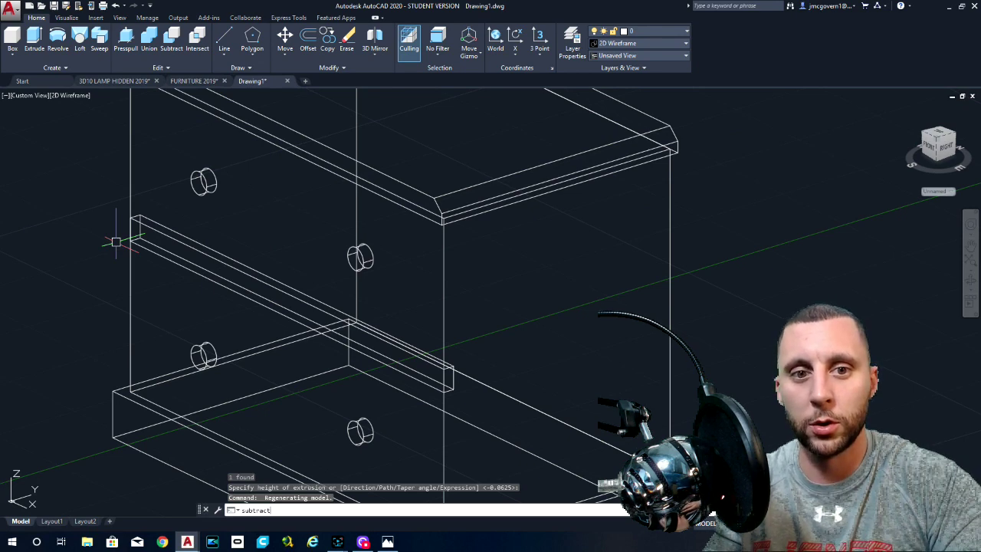
type("tract")
key("Return")
left_click(129, 258)
key("Return")
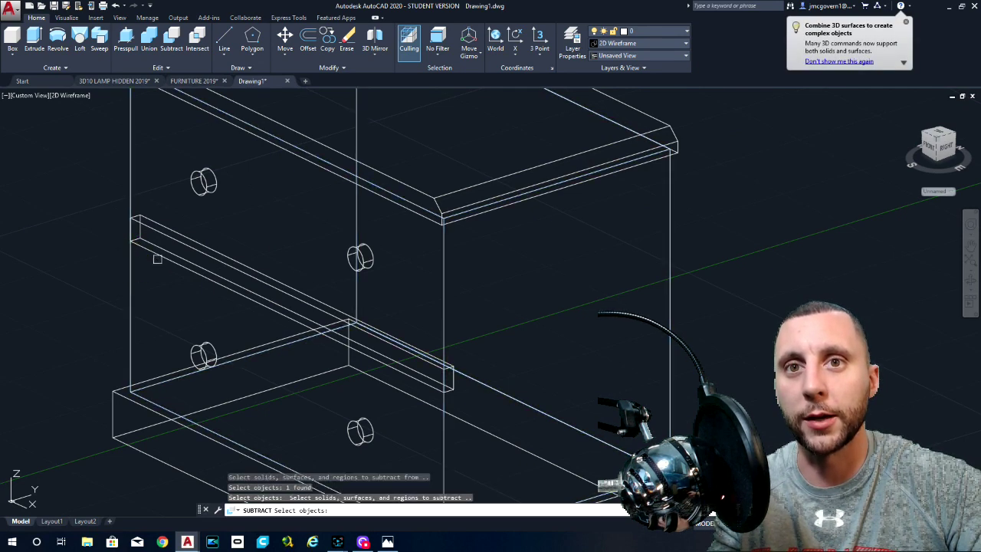
left_click(157, 257)
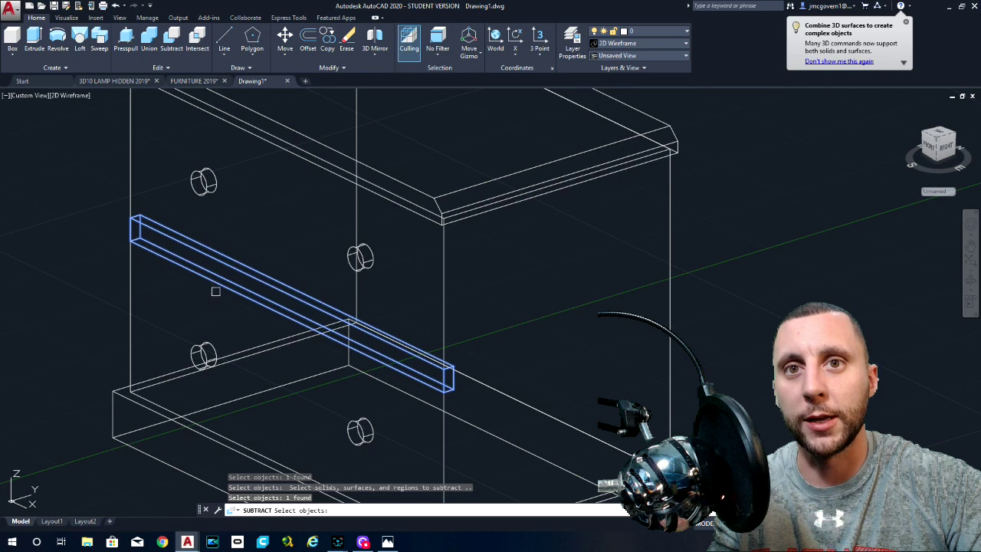
key("Return")
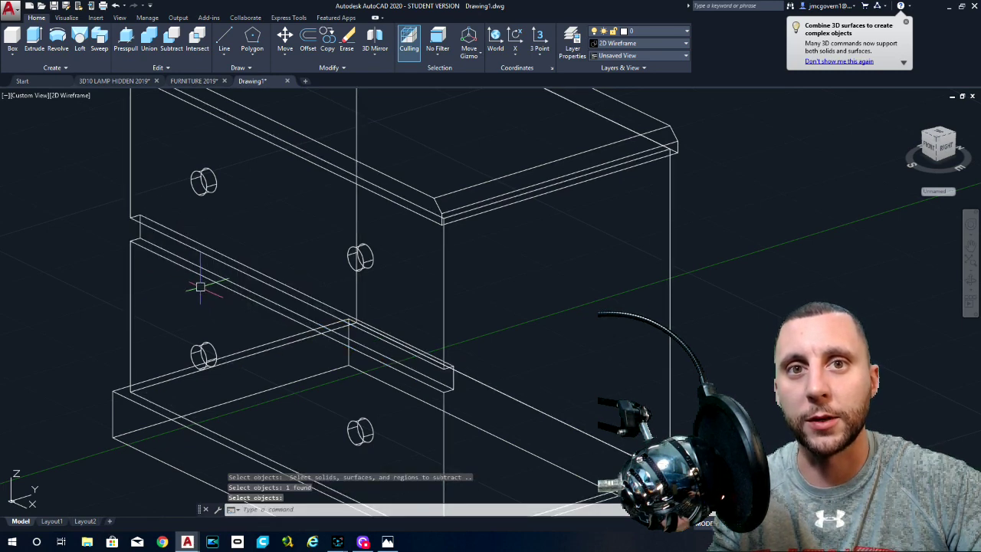
scroll(200, 287, "down", 5)
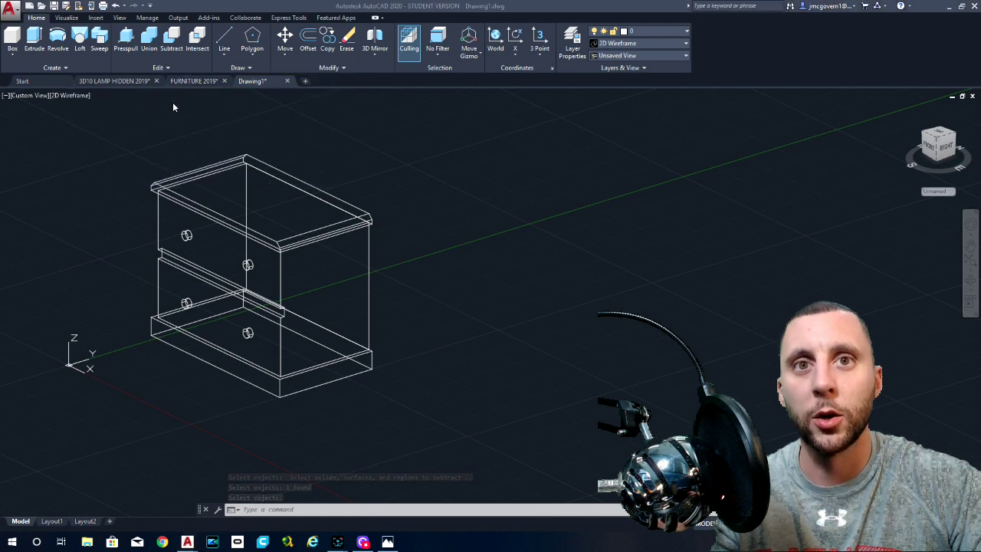
Switch to the Photos app and examine the nightstand and its knobs in the 3D10 LAMP RENDER 2019 image.
key("alt+Tab")
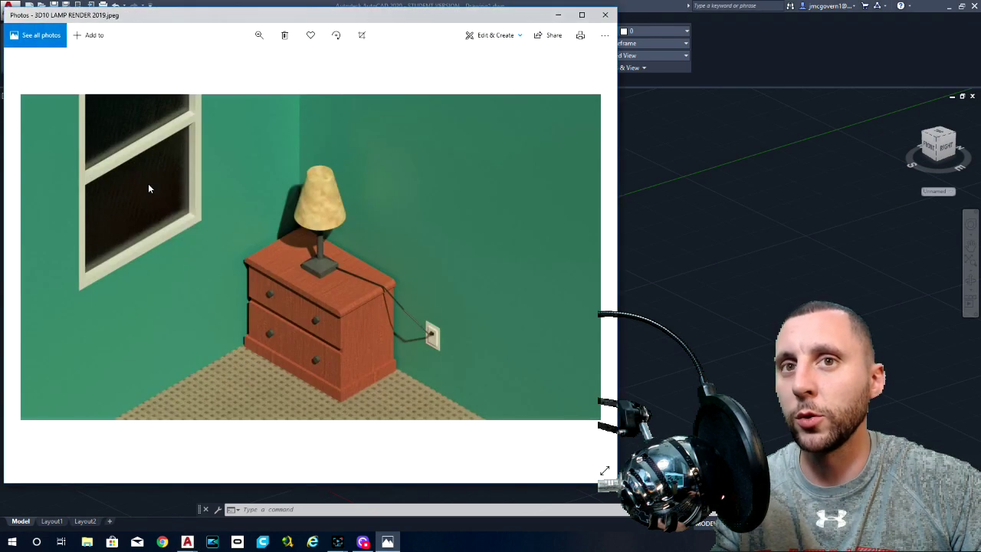
left_click_drag(307, 14, 226, 8)
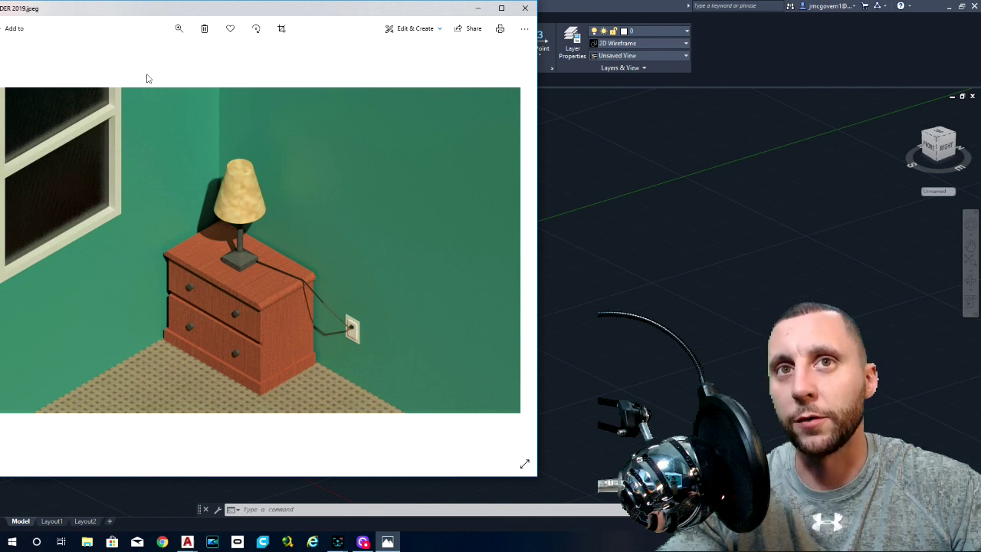
left_click(476, 8)
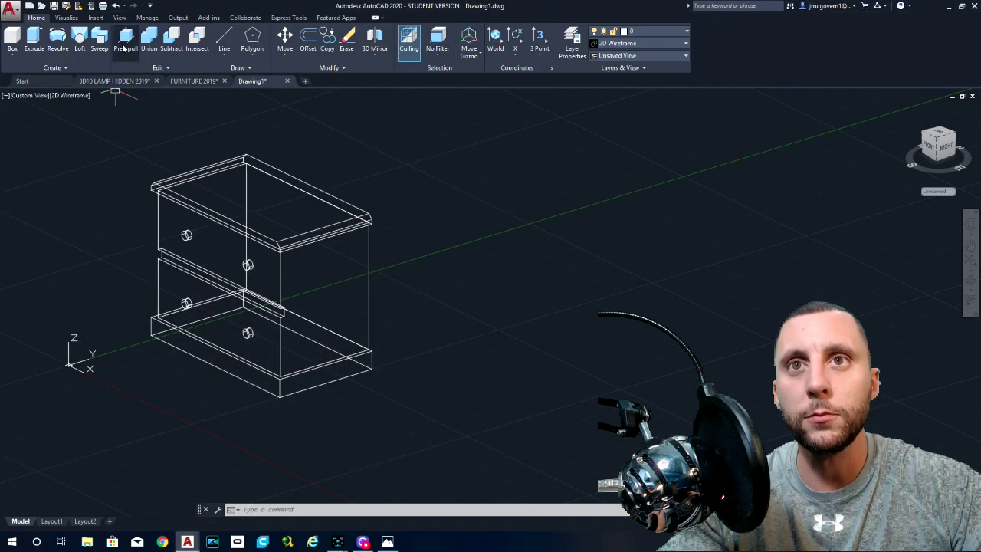
Union the nightstand's top, body and base into one solid, leaving the knobs separate.
left_click(148, 36)
left_click(364, 167)
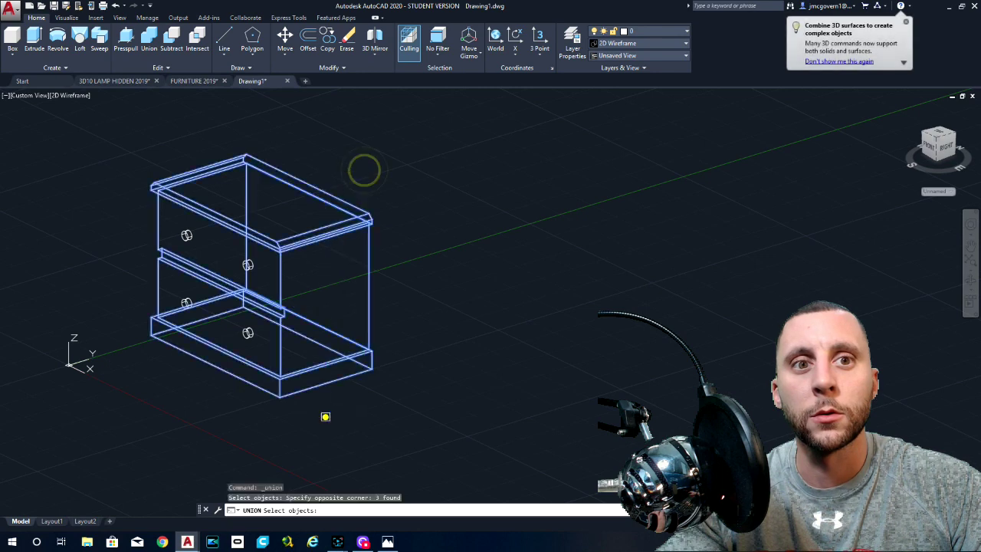
left_click(325, 416)
key("Return")
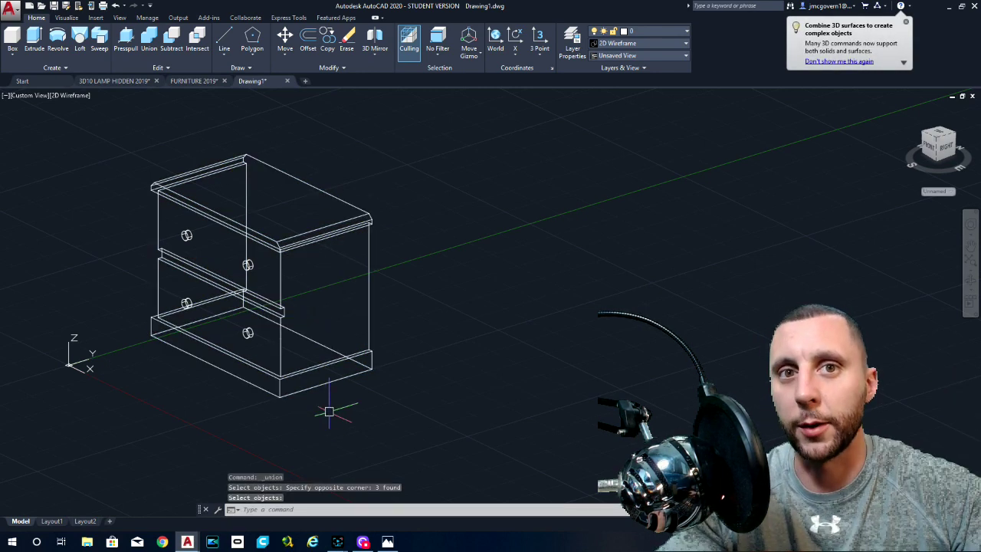
key("Return")
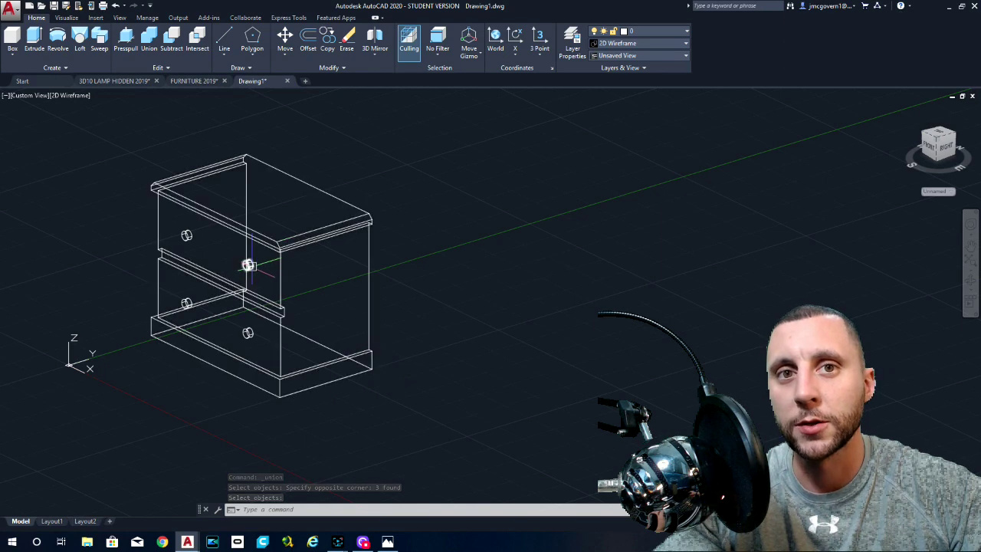
left_click(249, 265)
left_click(186, 234)
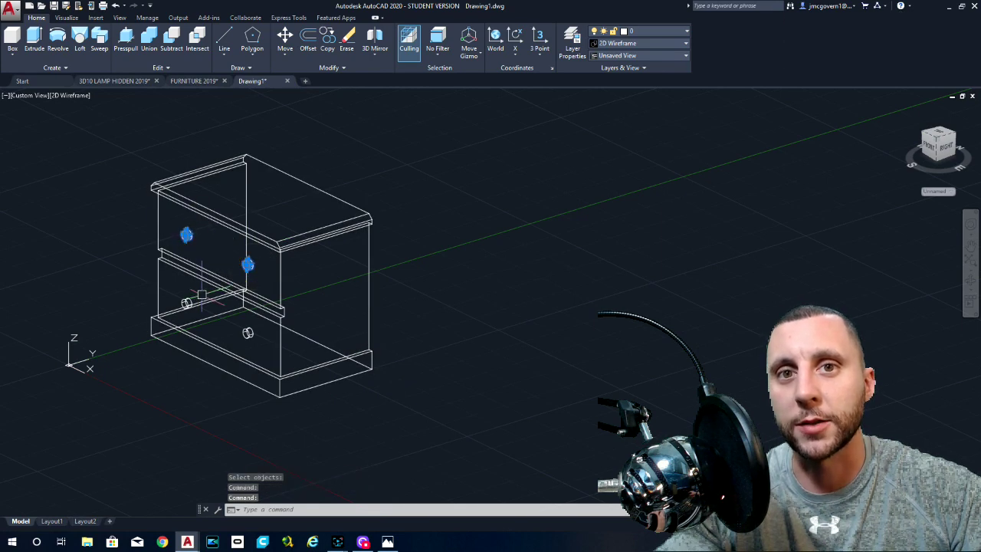
key("Escape")
Union the four drawer knobs into a single object separate from the nightstand.
left_click(148, 39)
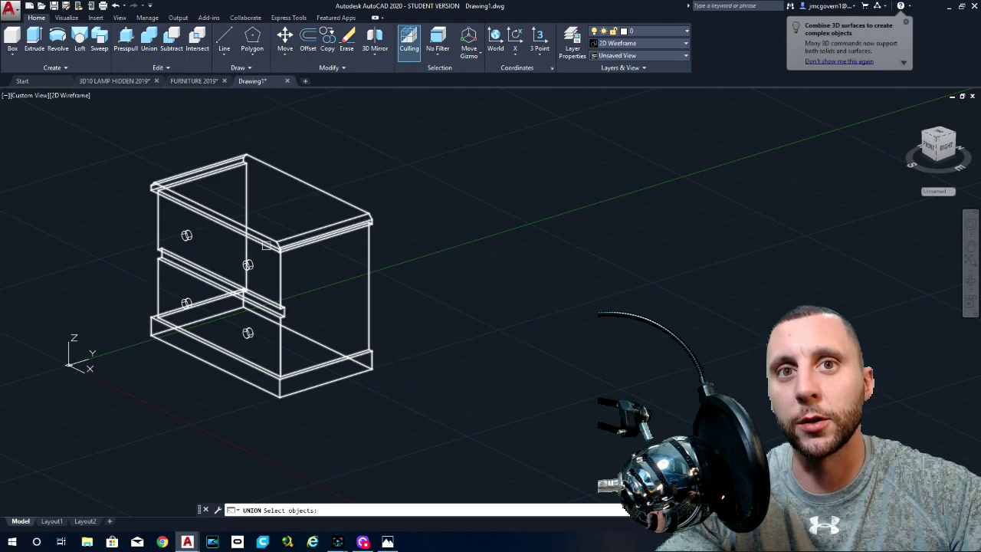
left_click(248, 265)
left_click(186, 234)
left_click(186, 304)
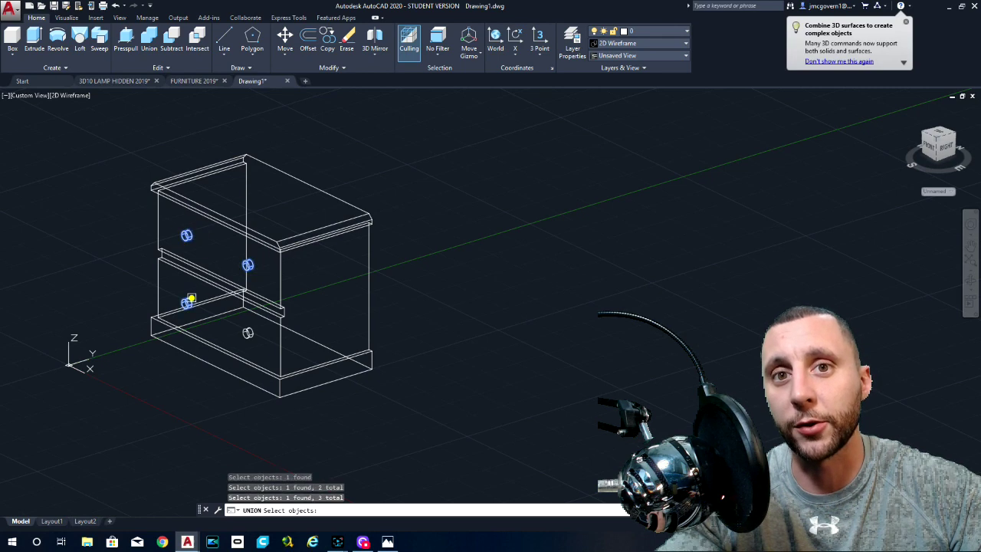
left_click(249, 331)
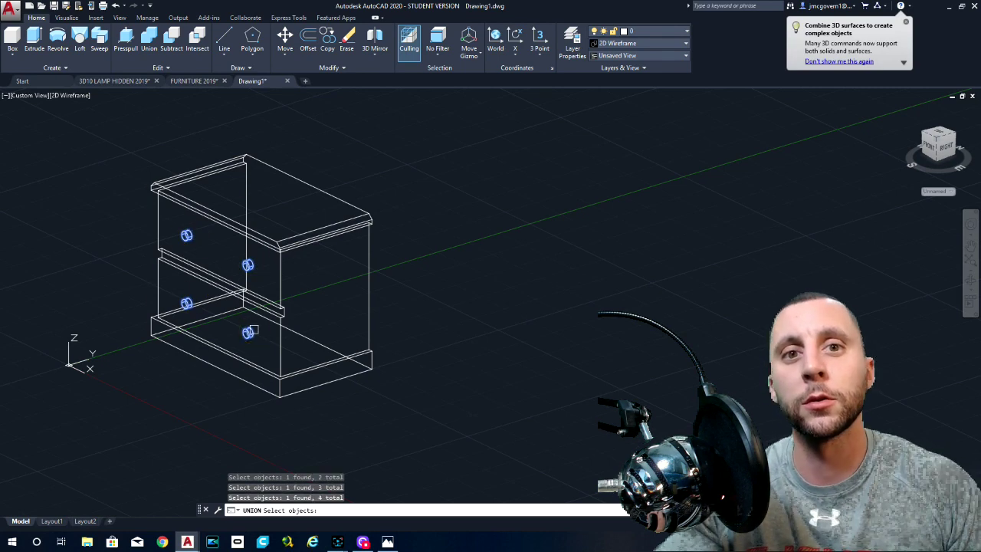
key("Return")
key("Return")
left_click(248, 262)
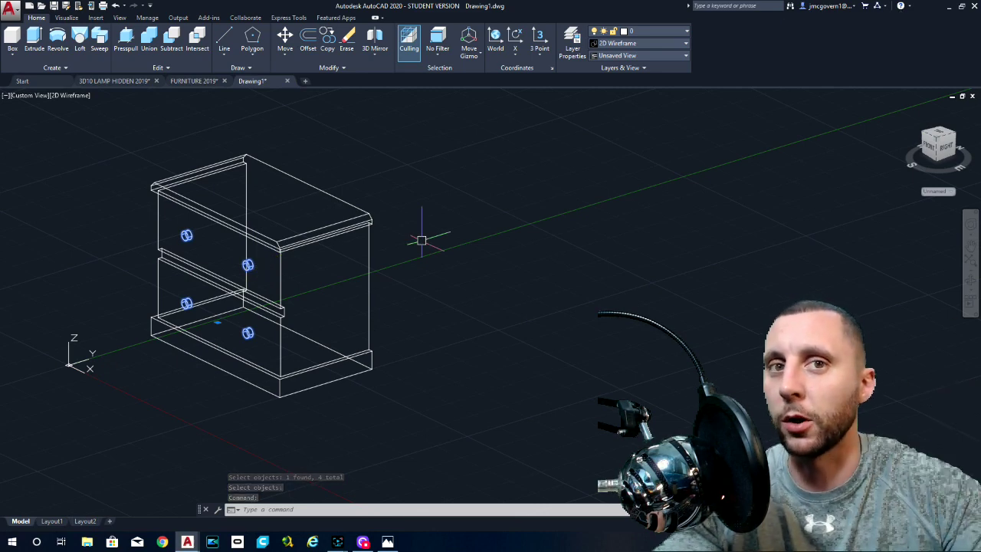
key("Escape")
scroll(420, 241, "down", 2)
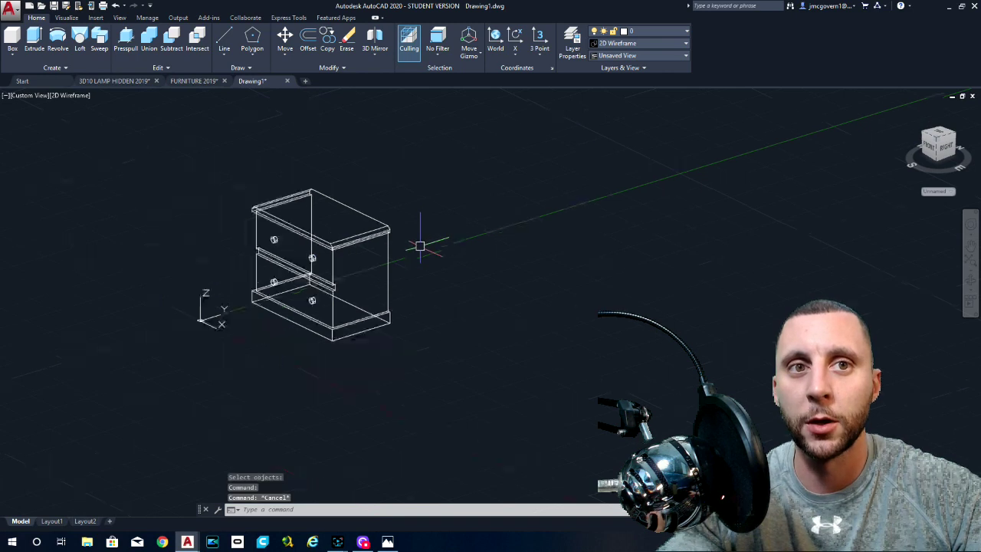
middle_click_drag(421, 246, 258, 212)
scroll(261, 210, "up", 1)
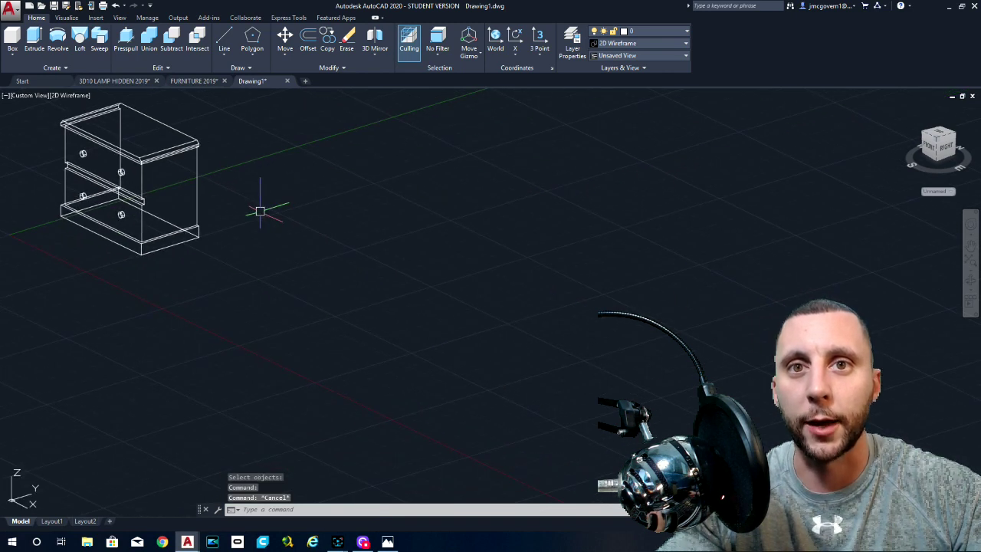
left_click(252, 54)
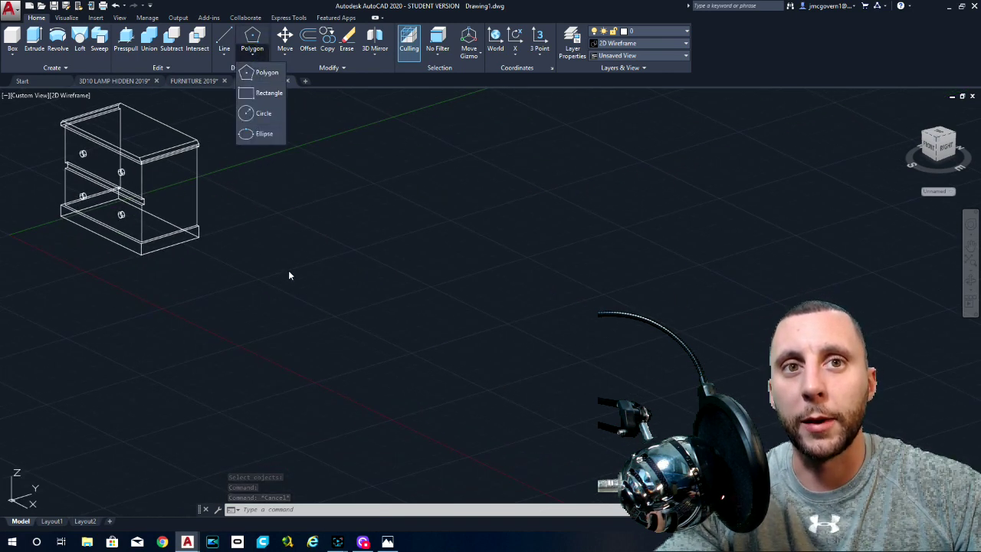
left_click(262, 93)
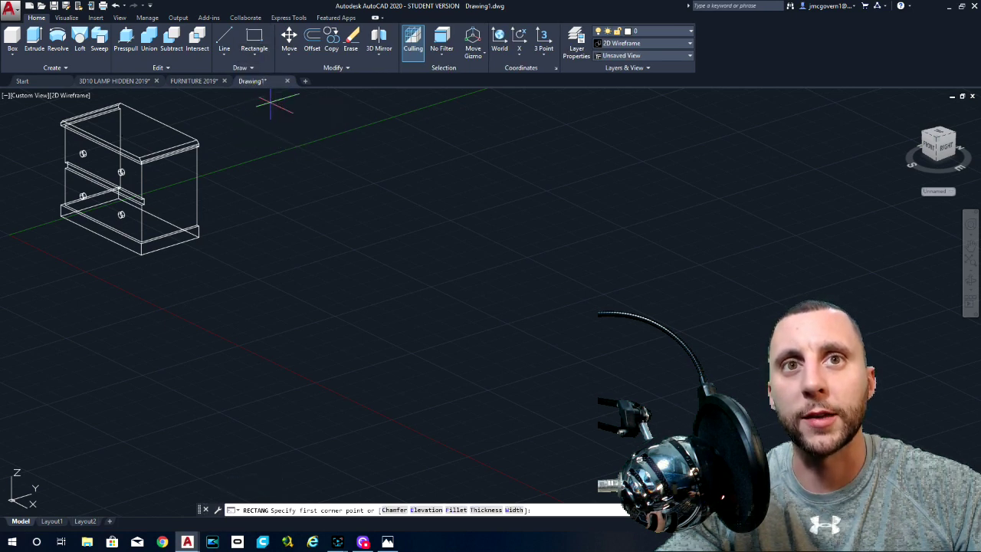
left_click(256, 266)
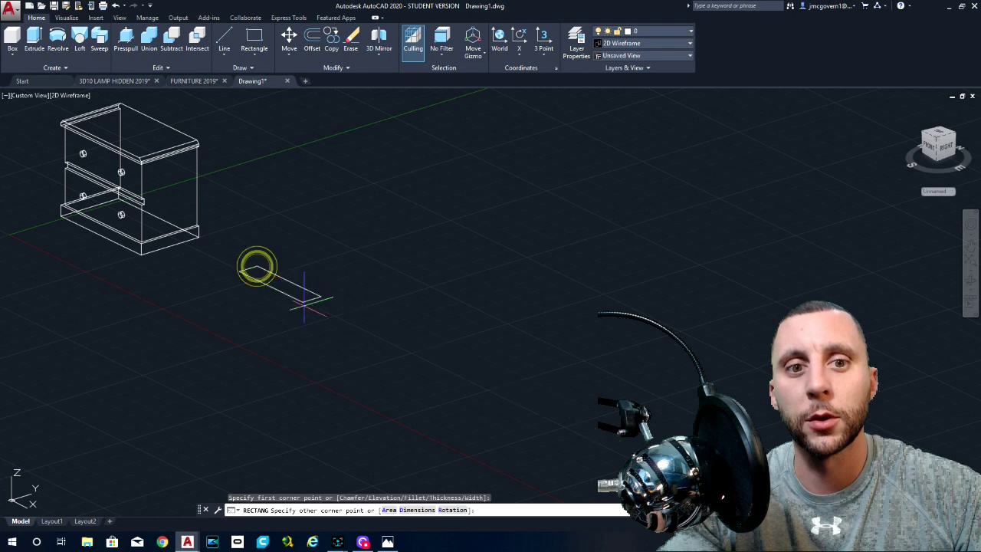
left_click(416, 510)
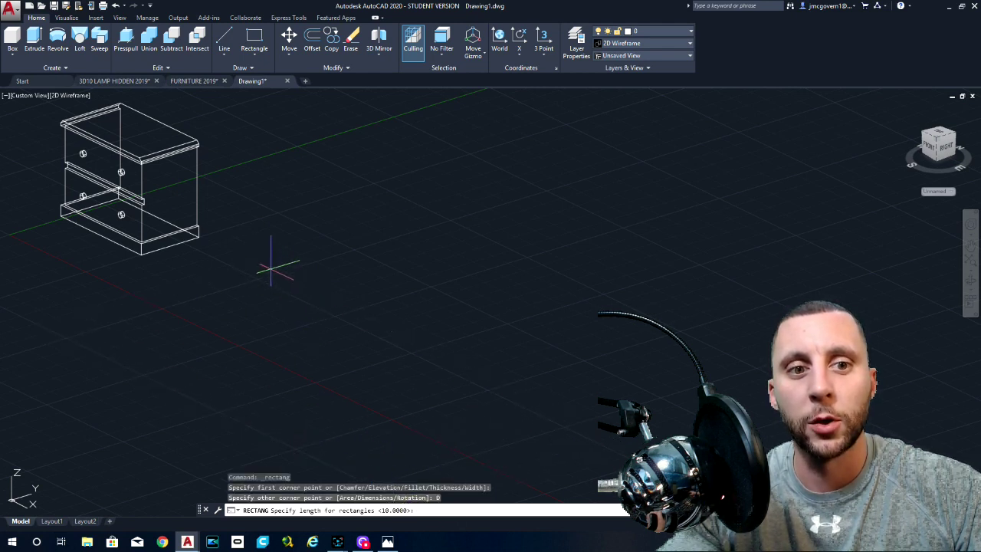
Switch to the FURNITURE 2019 drawing and examine the dimensions of the lamp's base.
left_click(186, 80)
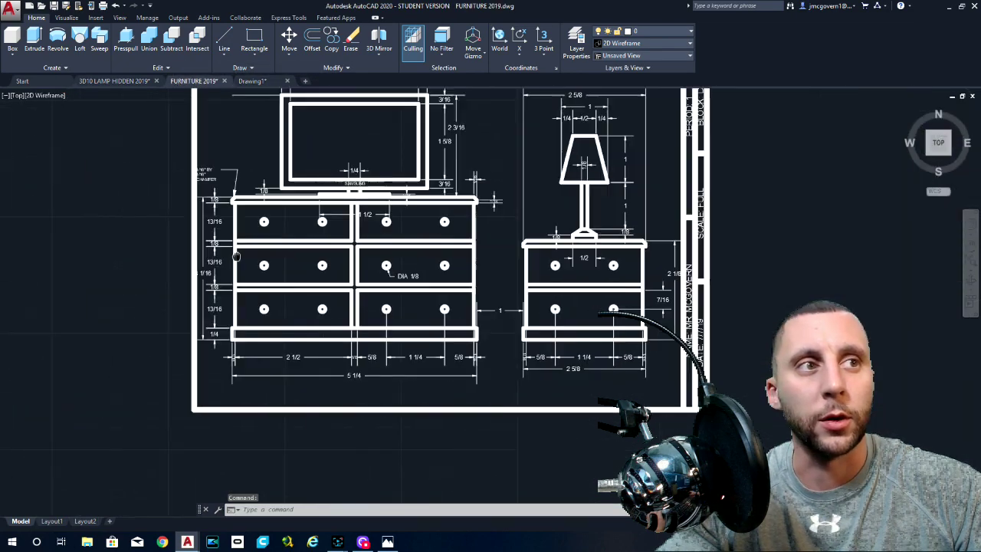
middle_click_drag(580, 226, 197, 225)
scroll(163, 238, "up", 5)
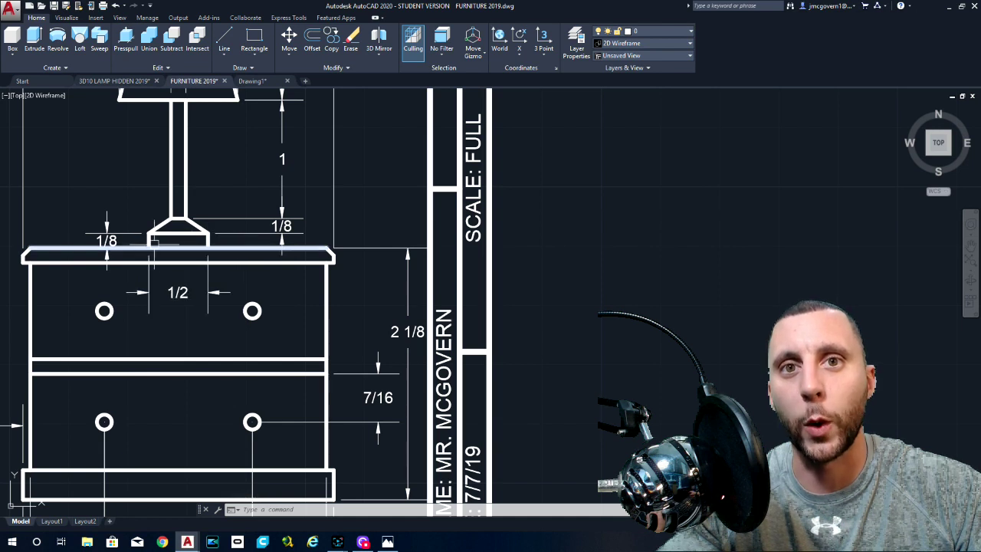
Return to Drawing1 and draw a 1/2 by 1/2 rectangle for the lamp base beside the nightstand.
left_click(264, 80)
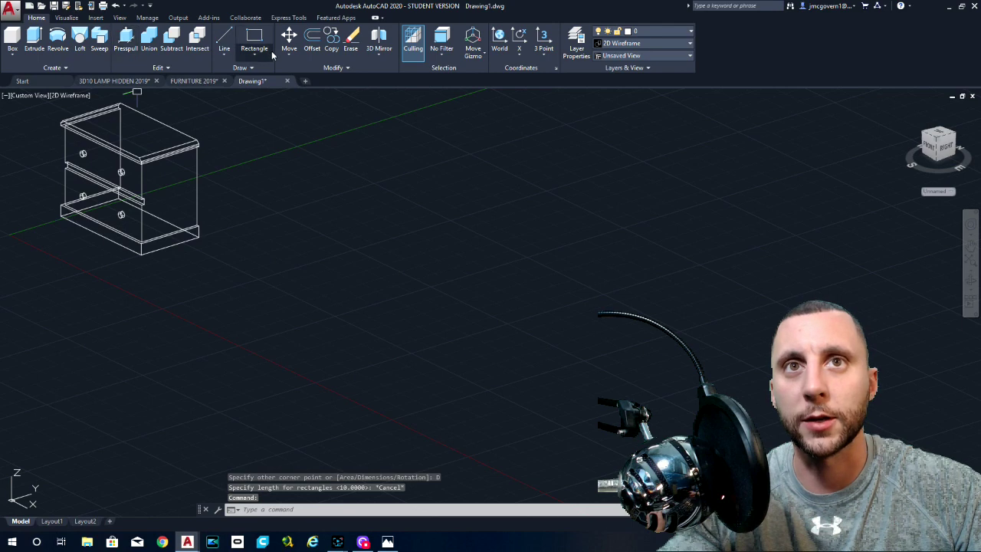
left_click(254, 38)
left_click(202, 289)
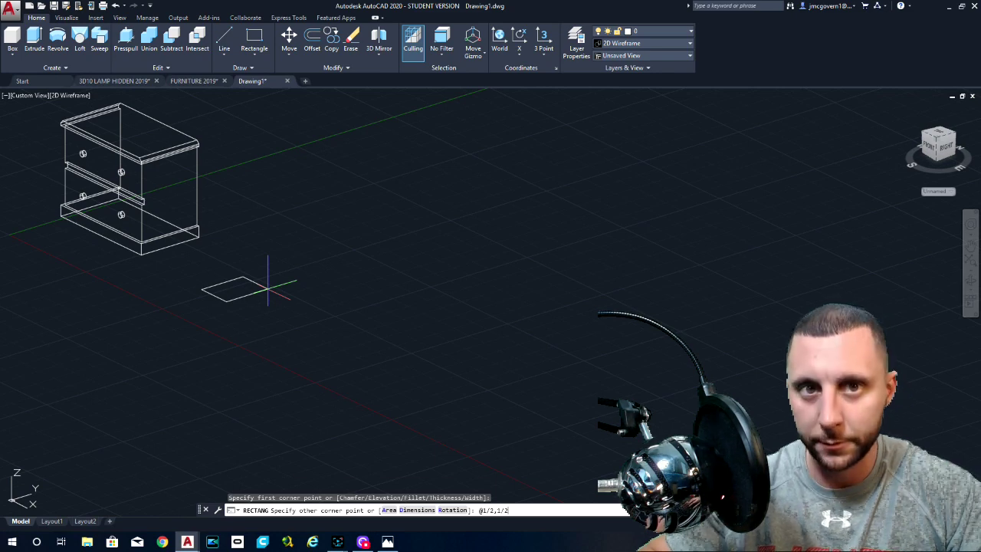
type("@1/2,1/2")
key("Return")
Extrude the lamp base rectangle to a height of 1/8.
scroll(222, 302, "up", 3)
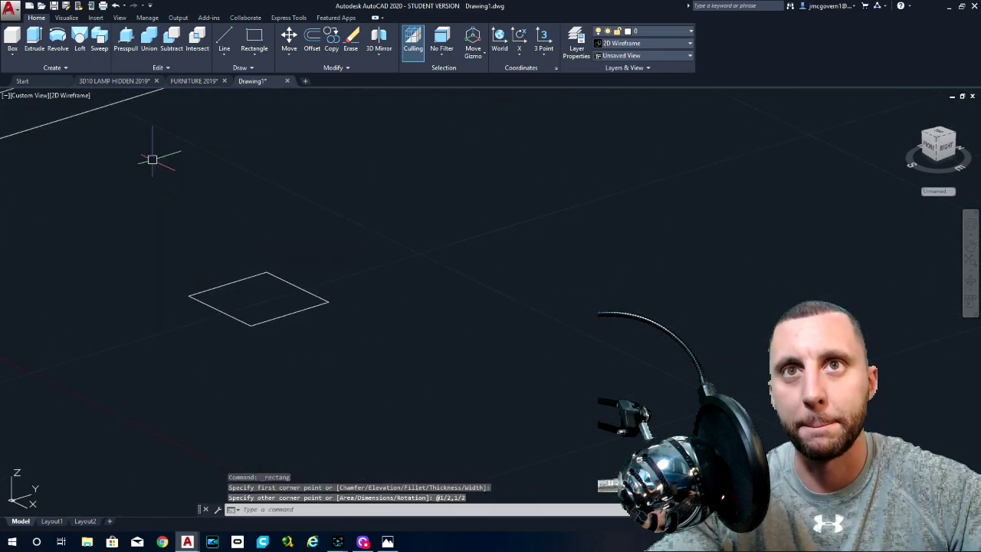
left_click(34, 38)
left_click(285, 277)
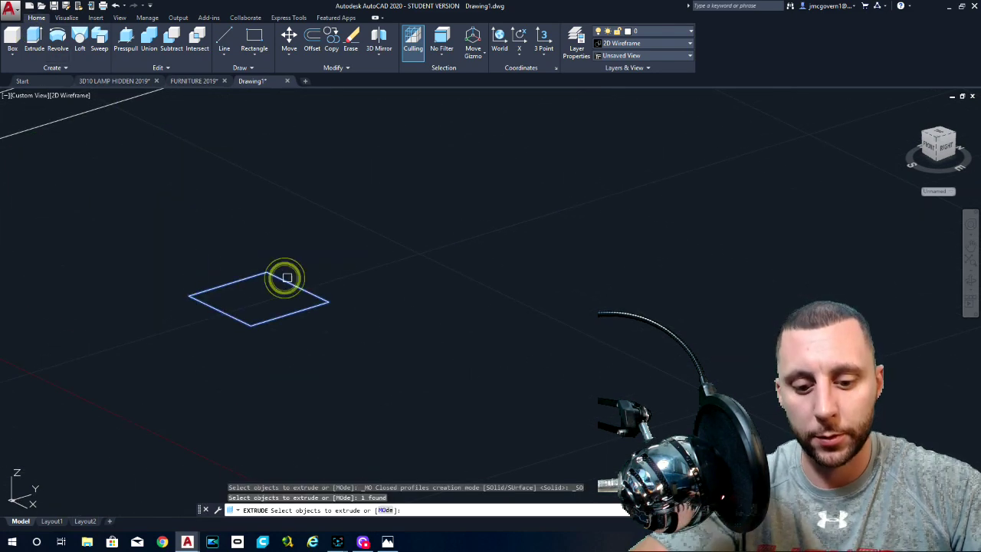
key("Return")
key("Return")
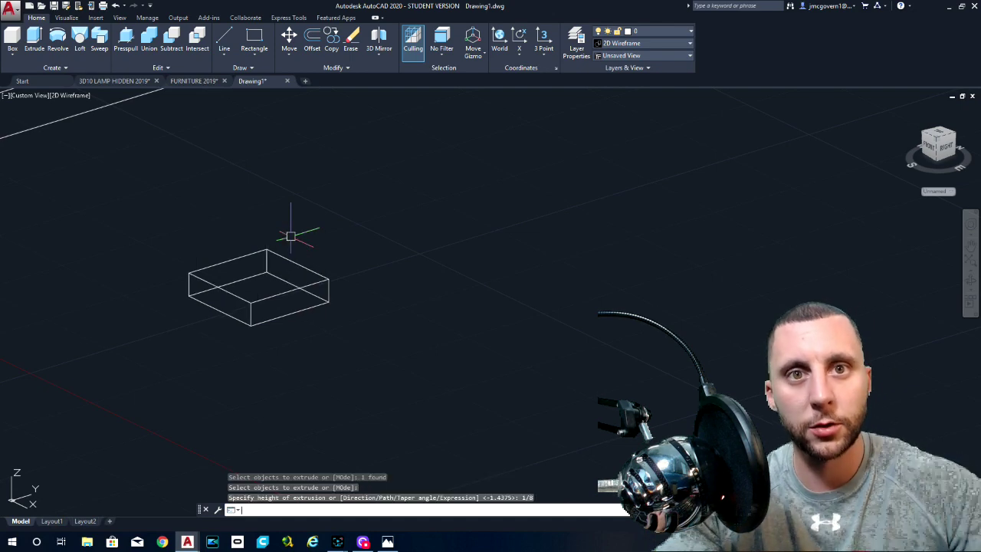
Check the lamp's base and stem in the 3D10 LAMP HIDDEN 2019 and FURNITURE 2019 drawings and return to Drawing1.
left_click(115, 81)
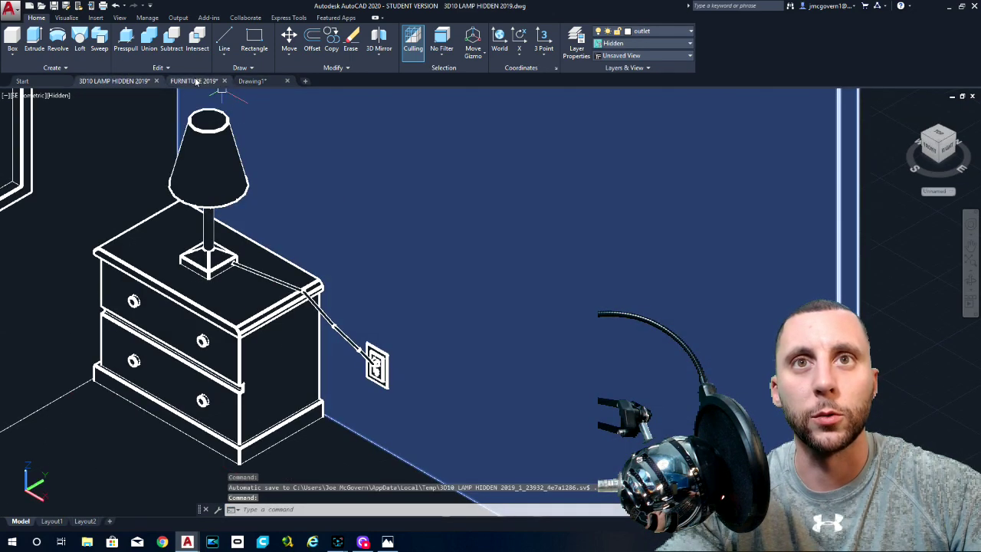
left_click(195, 80)
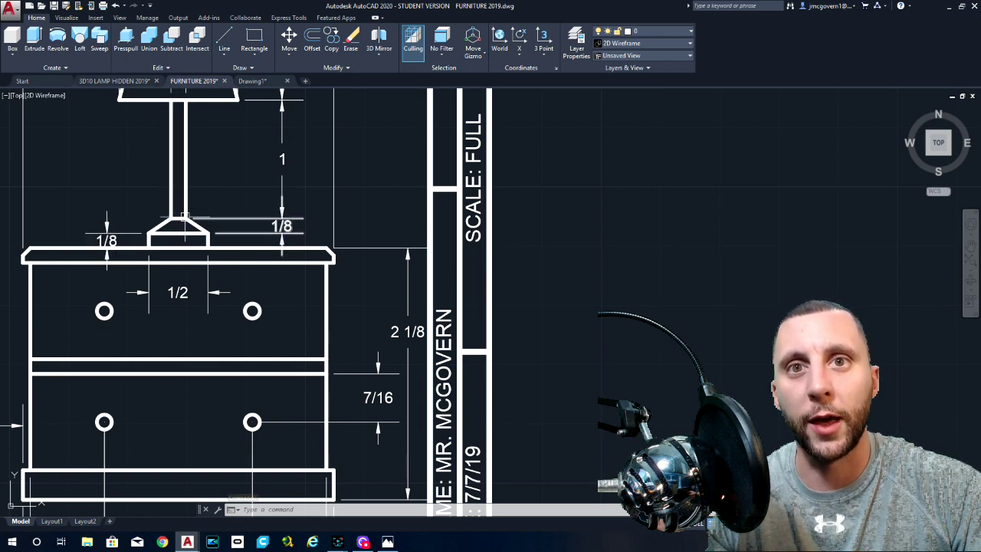
left_click(253, 80)
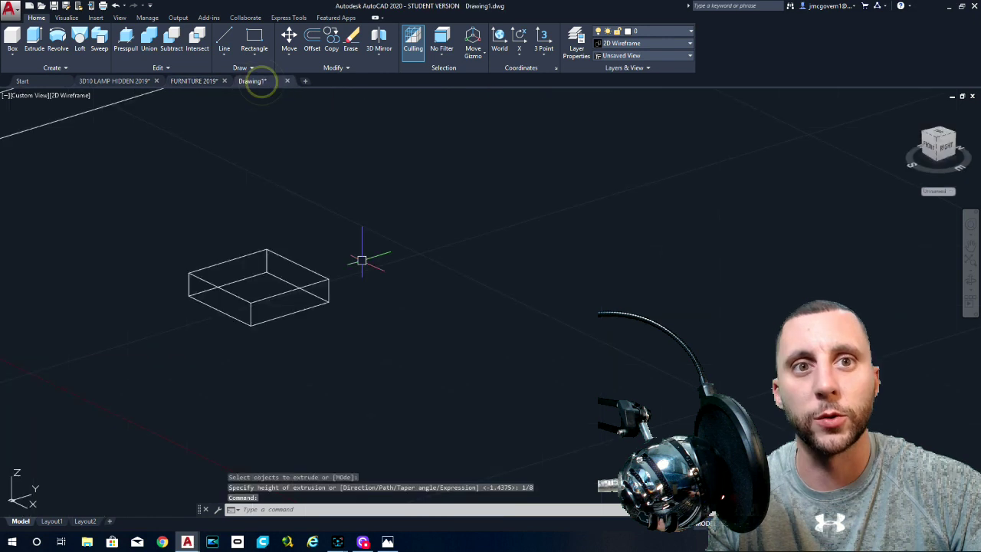
Draw a diagonal construction line between opposite corners of the lamp base's top face.
left_click(226, 38)
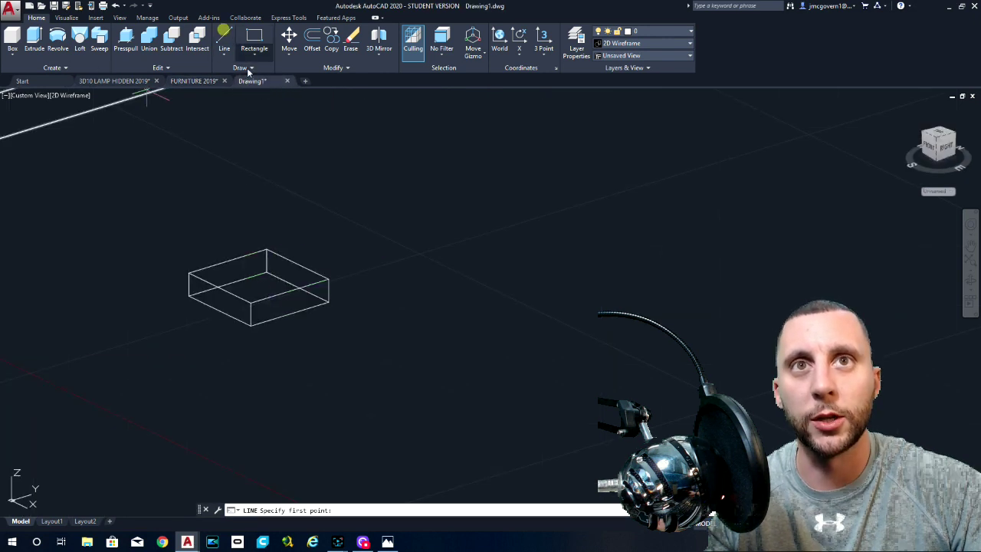
left_click(248, 301)
left_click(266, 250)
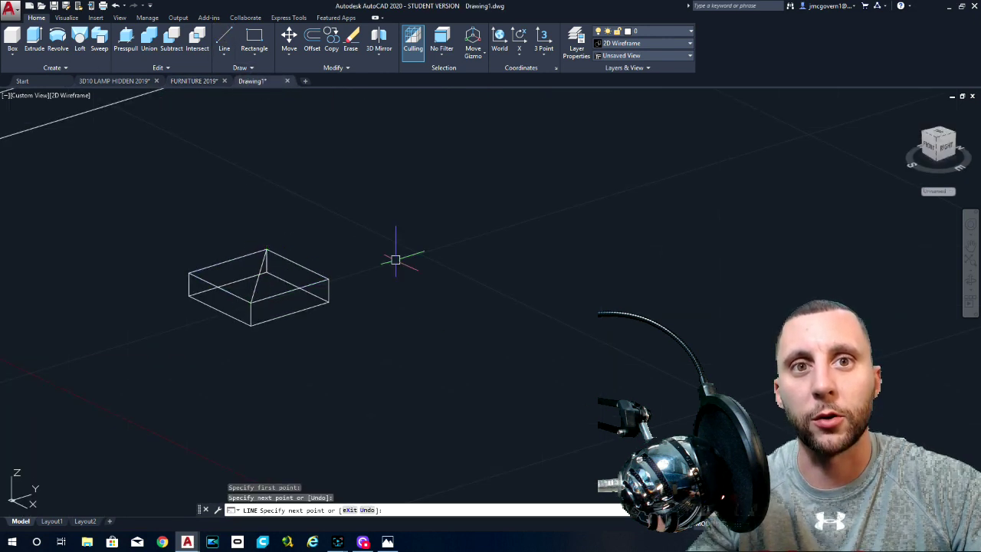
key("Escape")
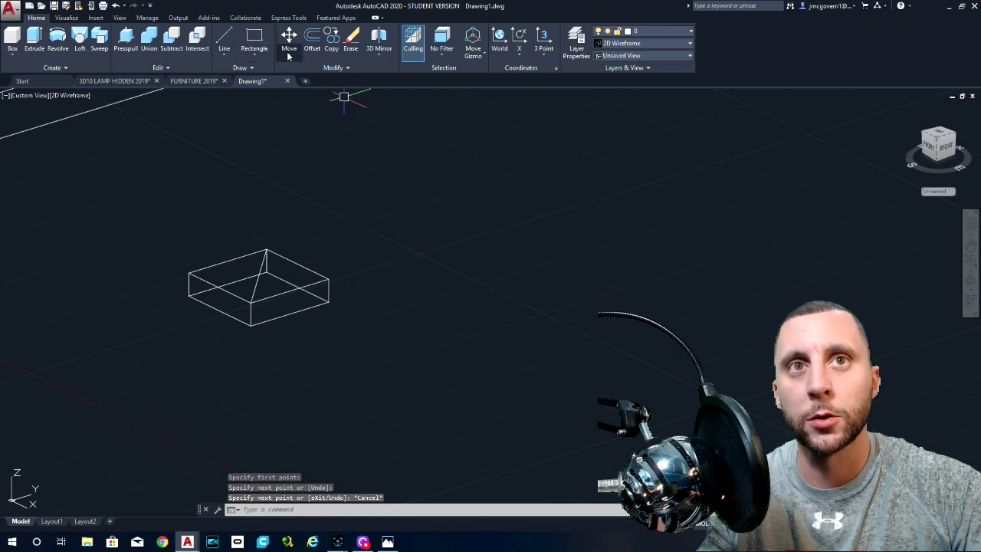
Draw a circle of diameter 1/8 centred on the diagonal's midpoint and erase the diagonal line.
left_click(257, 56)
left_click(260, 112)
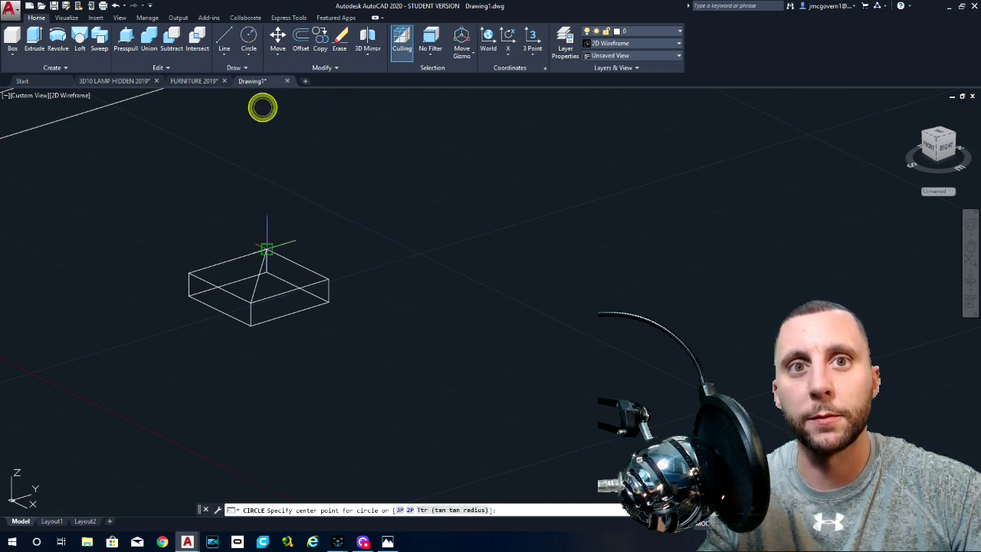
left_click(256, 275)
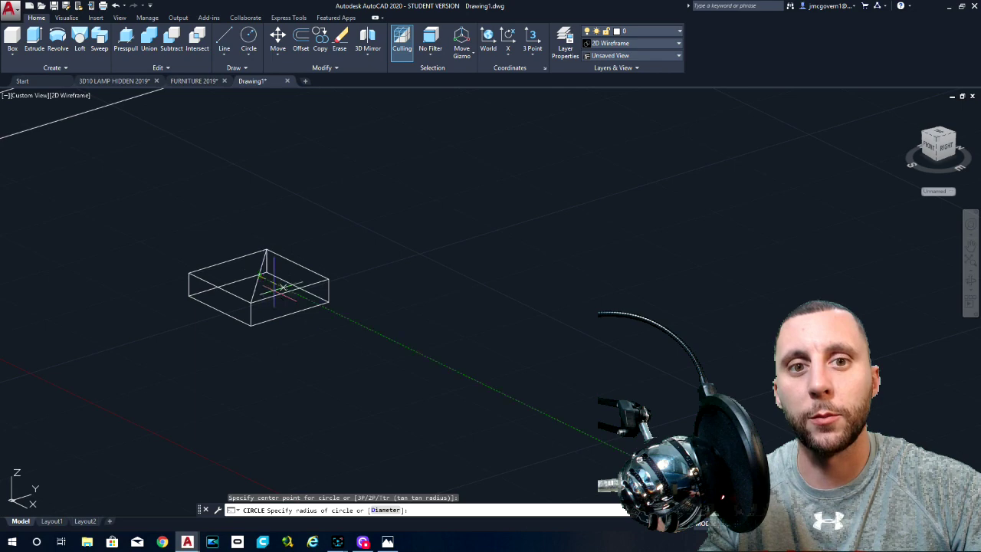
type("d")
key("Return")
type("1/")
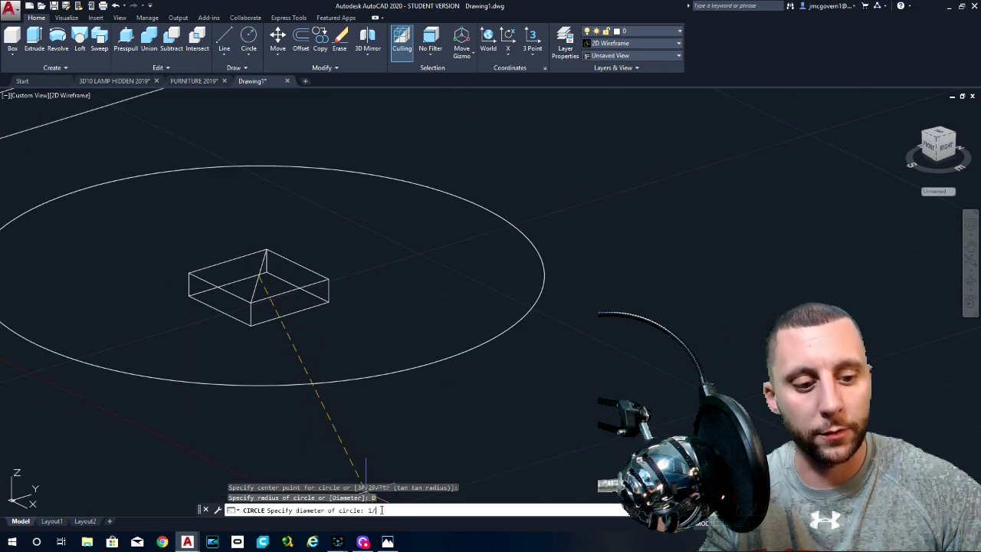
type("8")
key("Return")
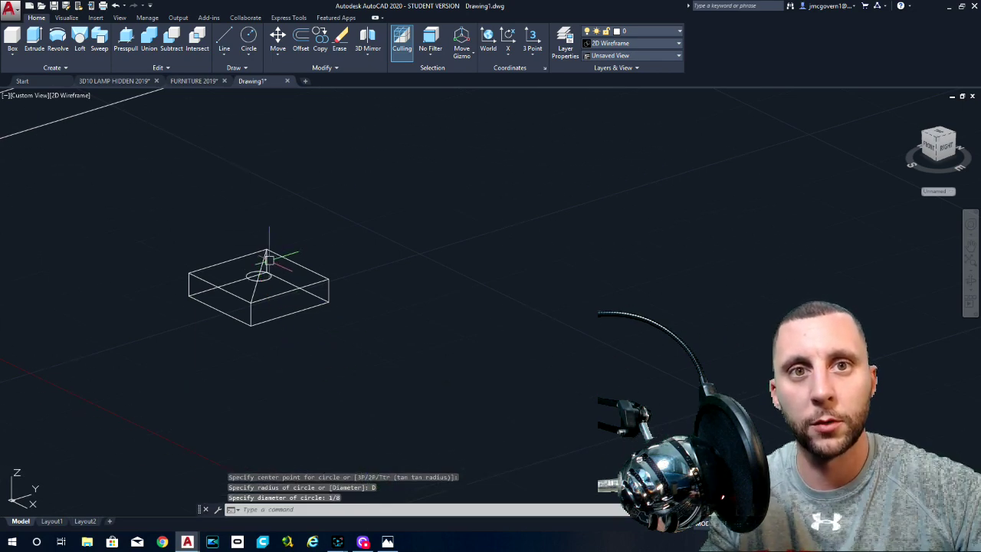
key("Delete")
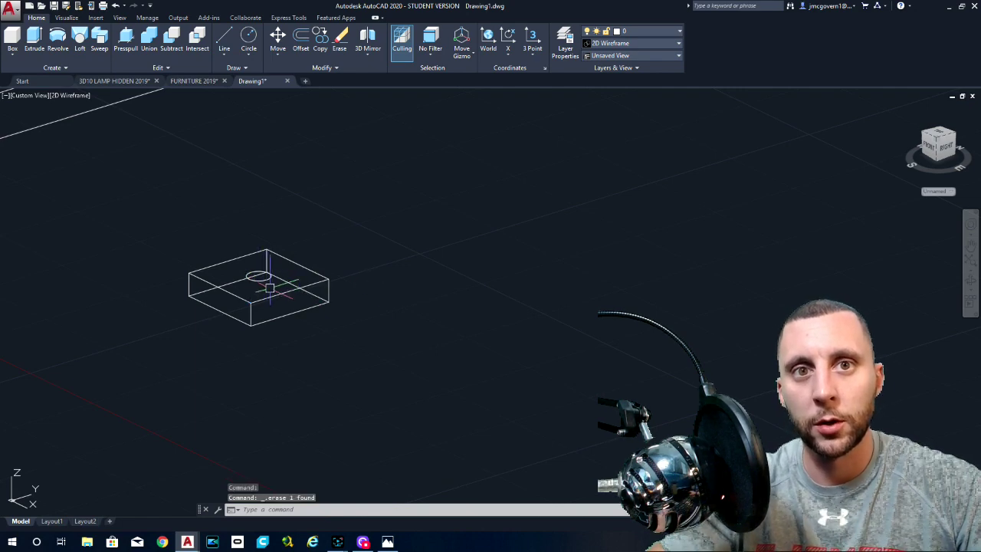
Move the circle 1/8 straight up along Z above the lamp base's top face.
middle_click_drag(280, 295, 296, 273, "shift")
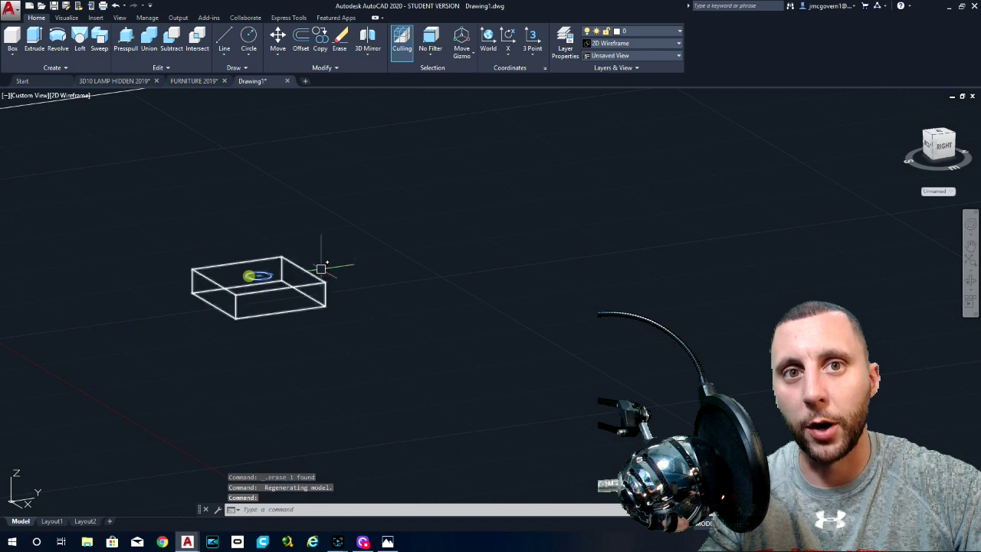
type("e")
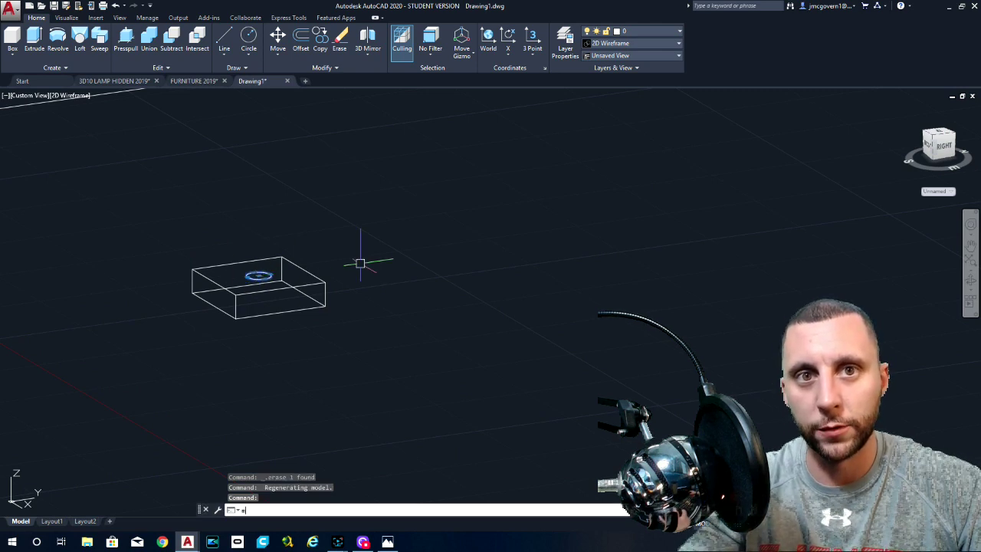
key("Return")
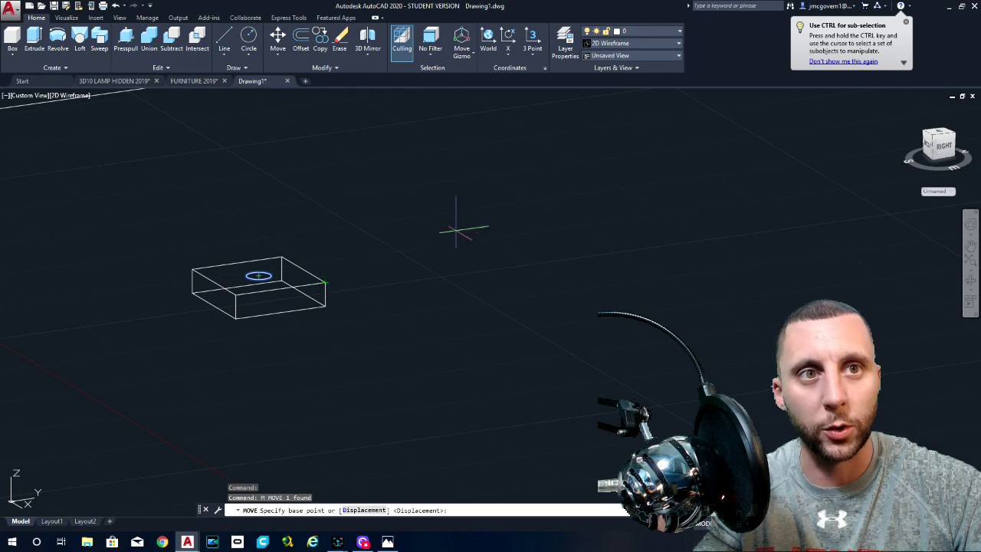
left_click(451, 247)
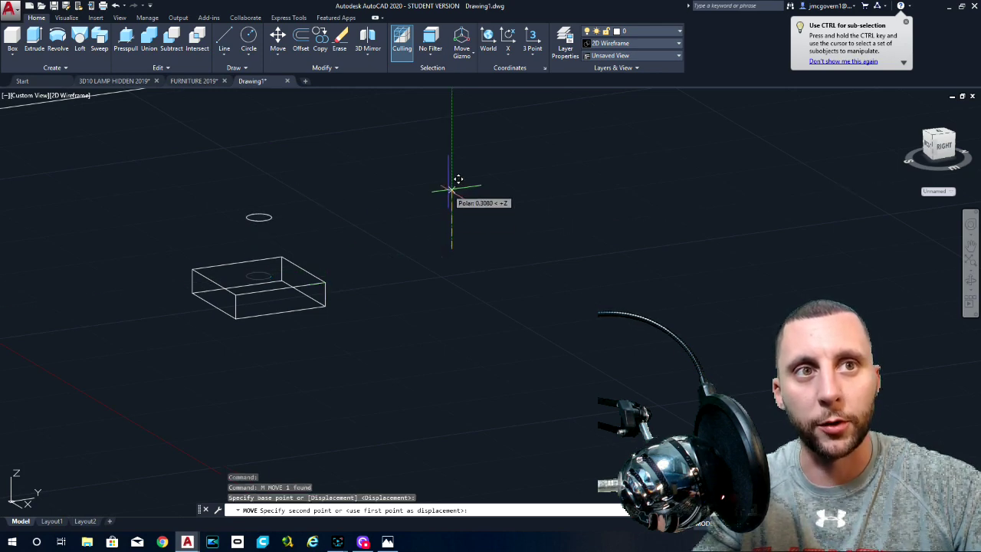
type("1")
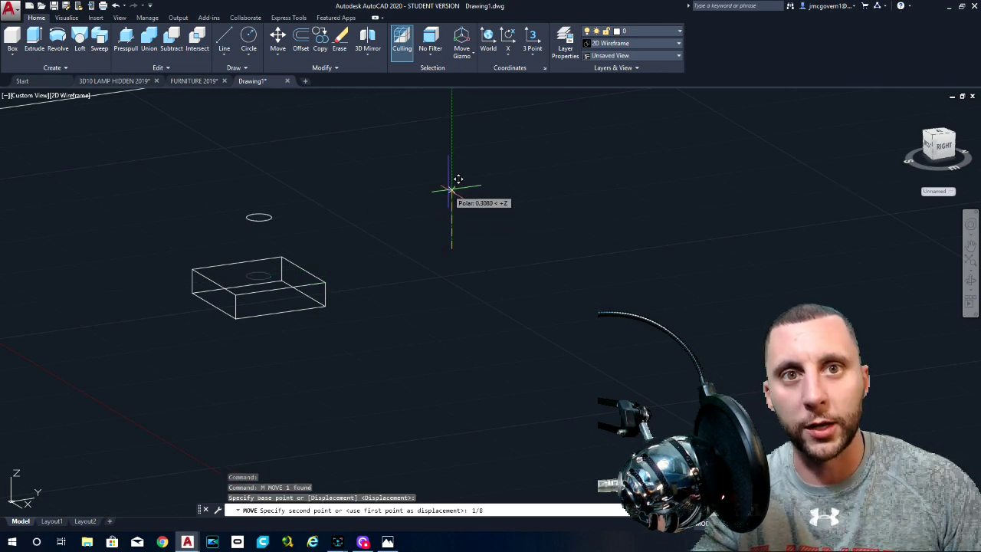
type("/8")
key("Return")
Draw a rectangle from corner to opposite corner over the top face of the lamp base.
middle_click_drag(437, 201, 282, 241, "shift")
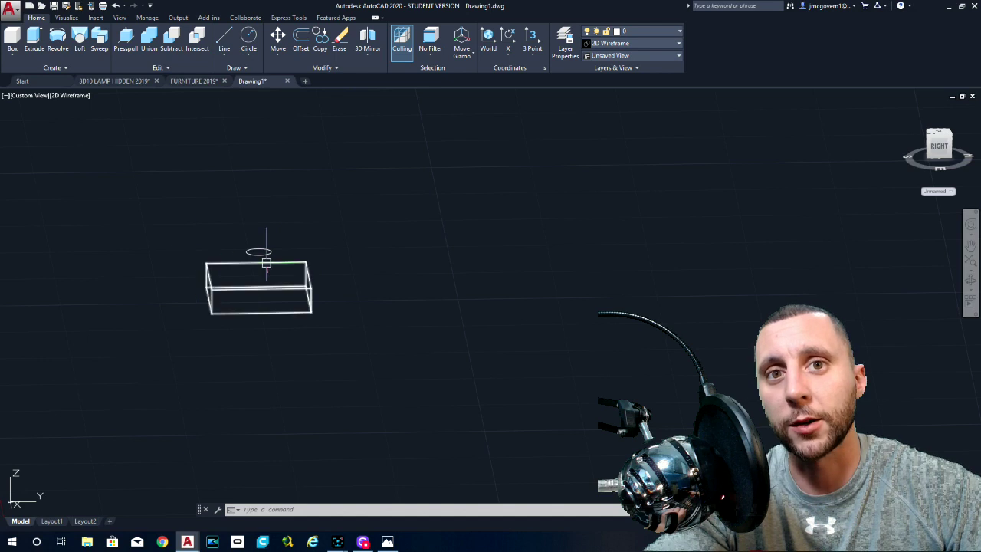
middle_click_drag(262, 262, 247, 292, "shift")
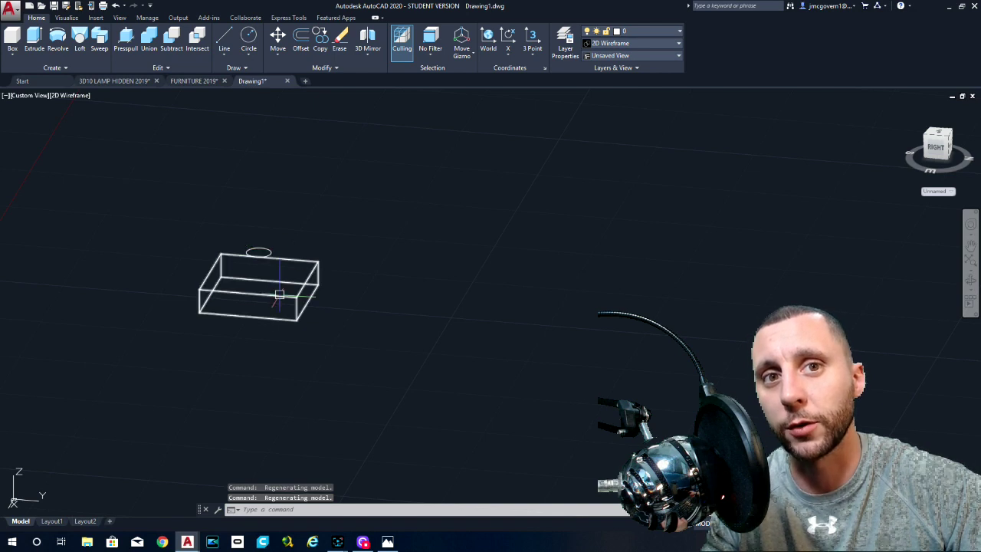
left_click(248, 55)
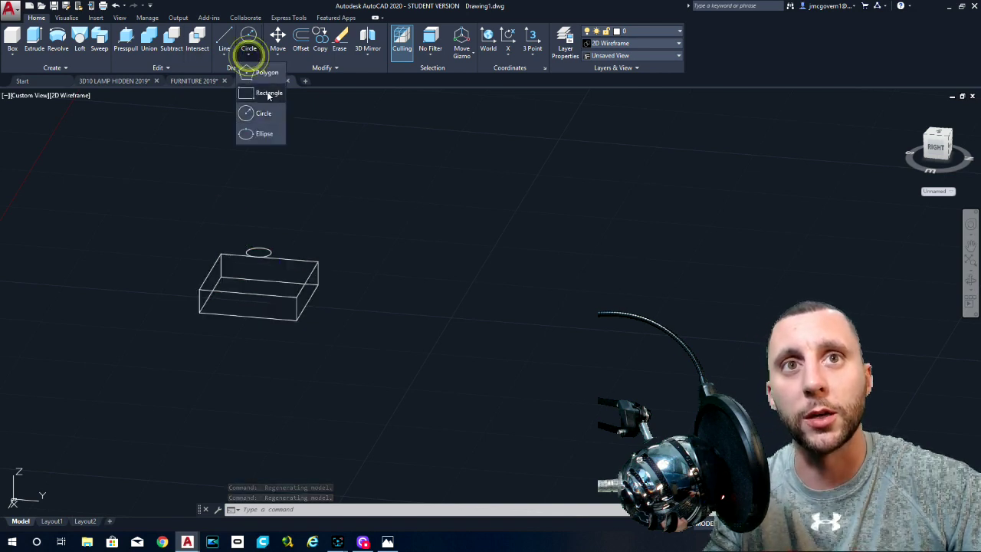
left_click(268, 93)
left_click(198, 286)
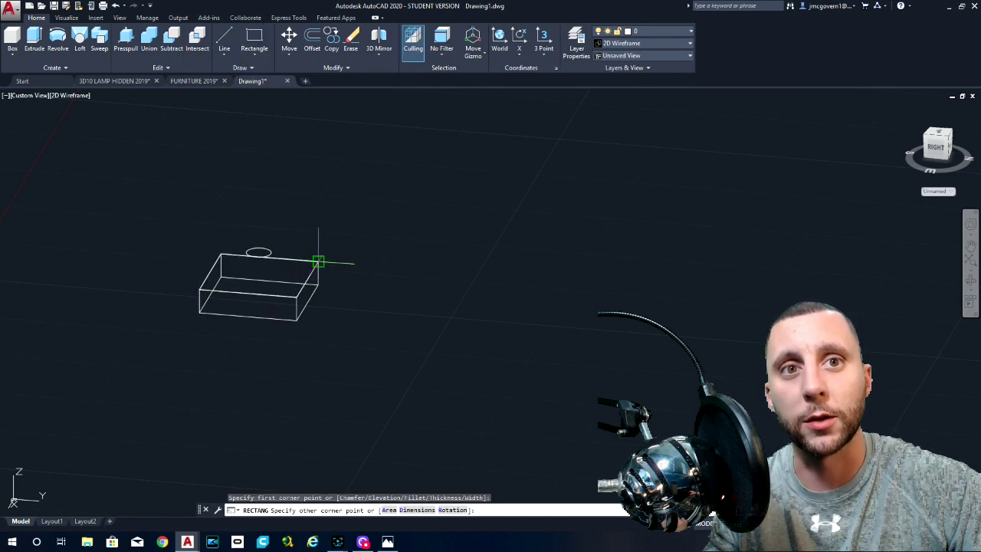
left_click(318, 262)
Loft a solid between the raised circle and the top-face rectangle using cross sections only.
left_click(79, 39)
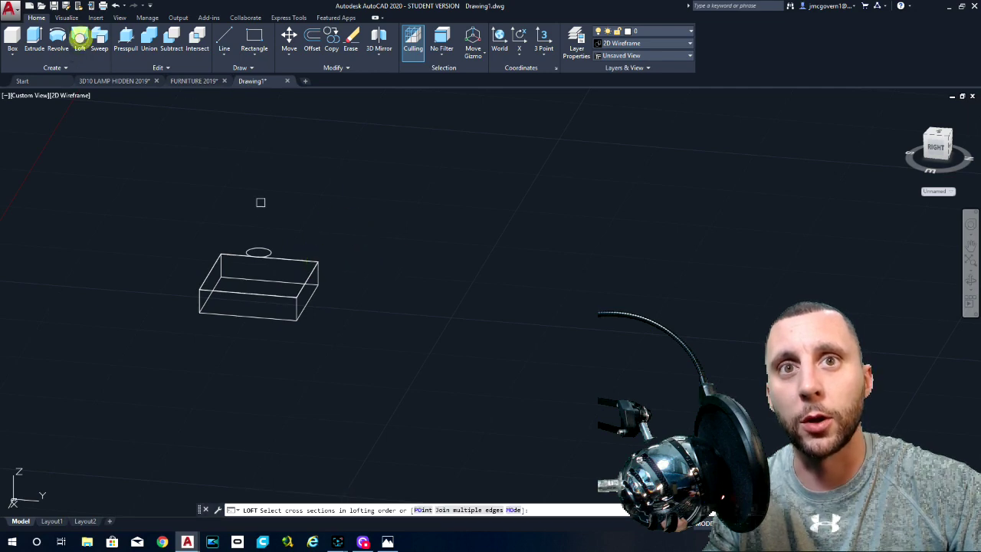
left_click(269, 250)
left_click(296, 259)
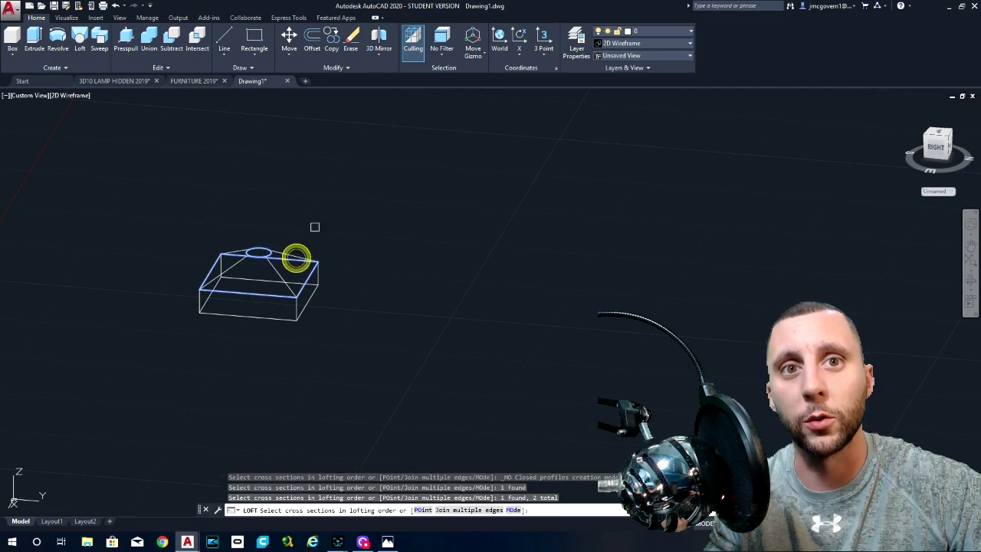
middle_click_drag(314, 227, 288, 244, "shift")
key("Return")
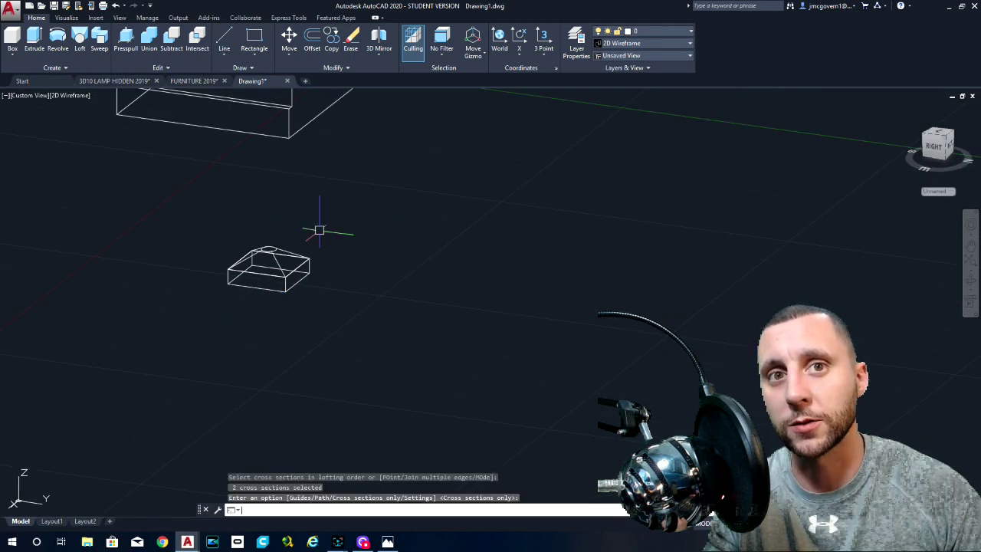
Inspect the lofted lamp base in the Conceptual visual style and switch back to 2D Wireframe.
scroll(273, 257, "up", 4)
middle_click_drag(273, 257, 261, 275, "shift")
left_click_drag(262, 274, 239, 310)
key("Return")
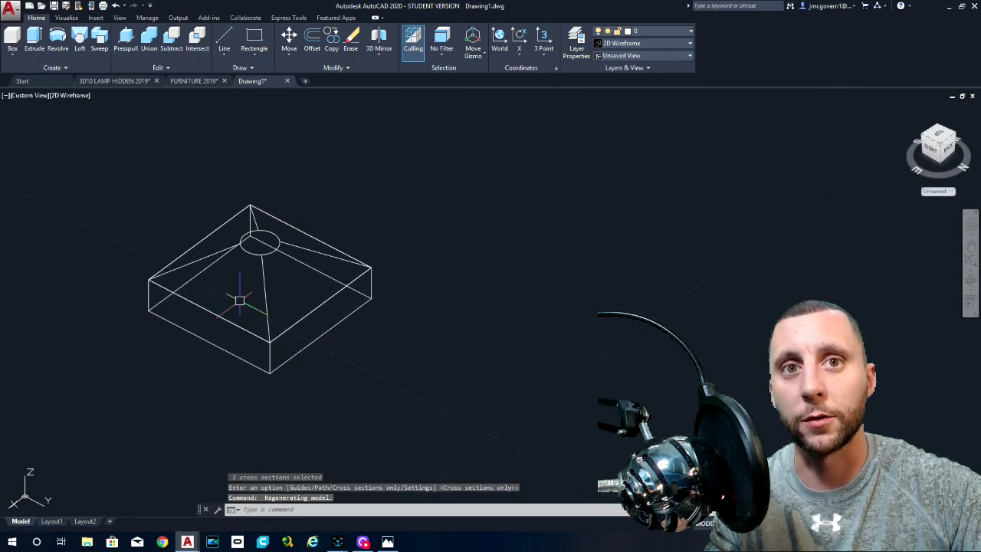
left_click(80, 96)
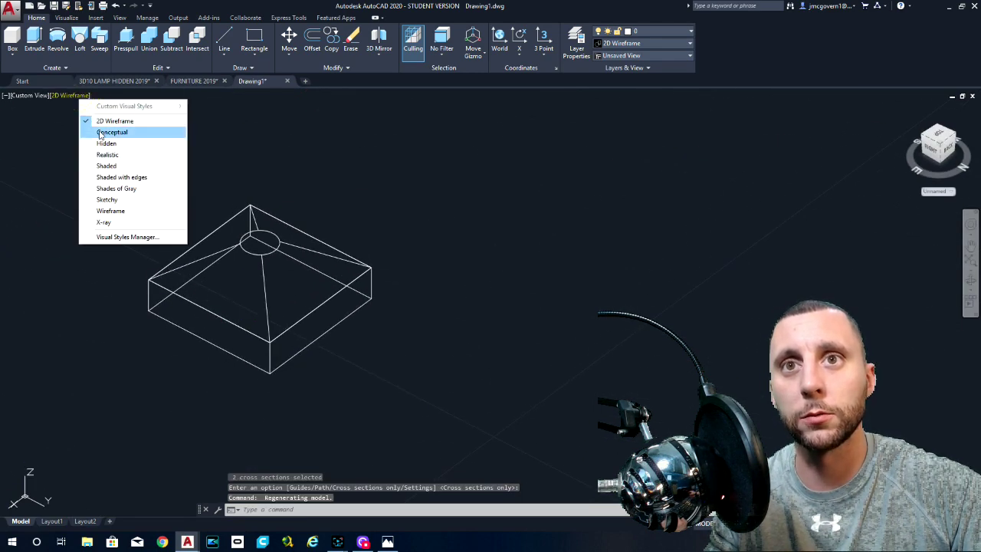
left_click(99, 134)
mouse_move(260, 272)
middle_mouse_down("shift")
mouse_move(339, 220)
mouse_move(310, 271)
mouse_move(282, 244)
middle_mouse_up("shift")
left_click(80, 97)
left_click(105, 120)
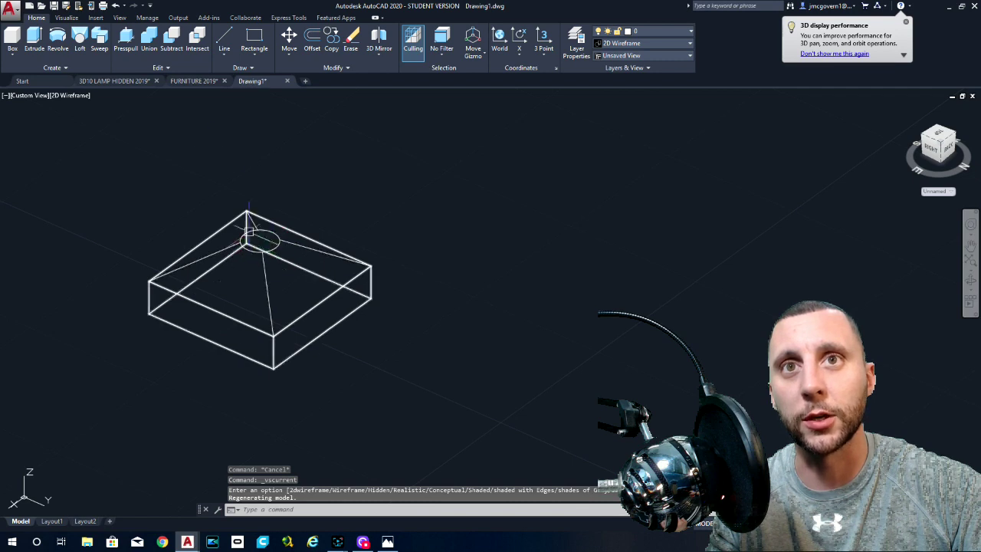
left_click(254, 51)
left_click(263, 112)
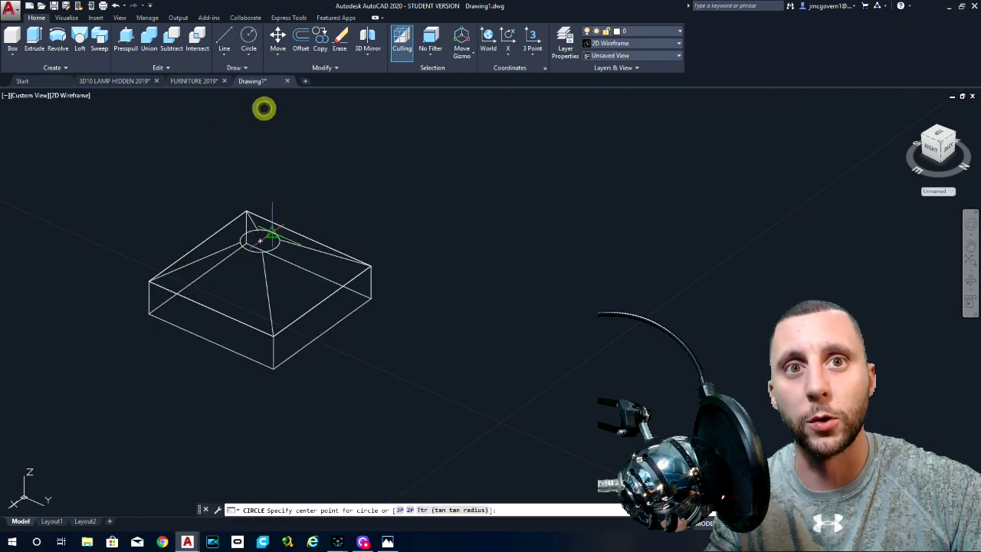
left_click(260, 242)
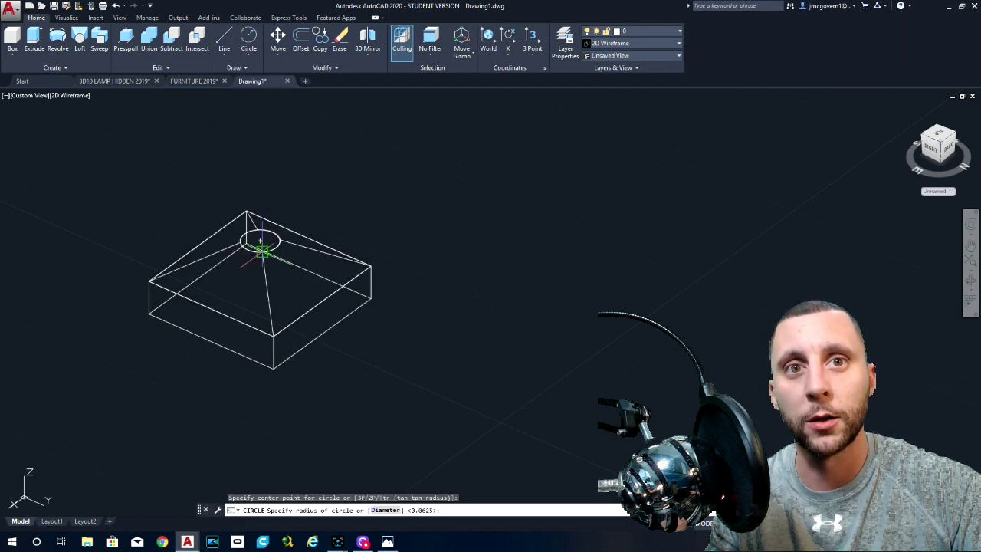
key("Escape")
Extrude the circle on top of the lofted base to a height of 1 for the lamp's stem.
left_click(279, 244)
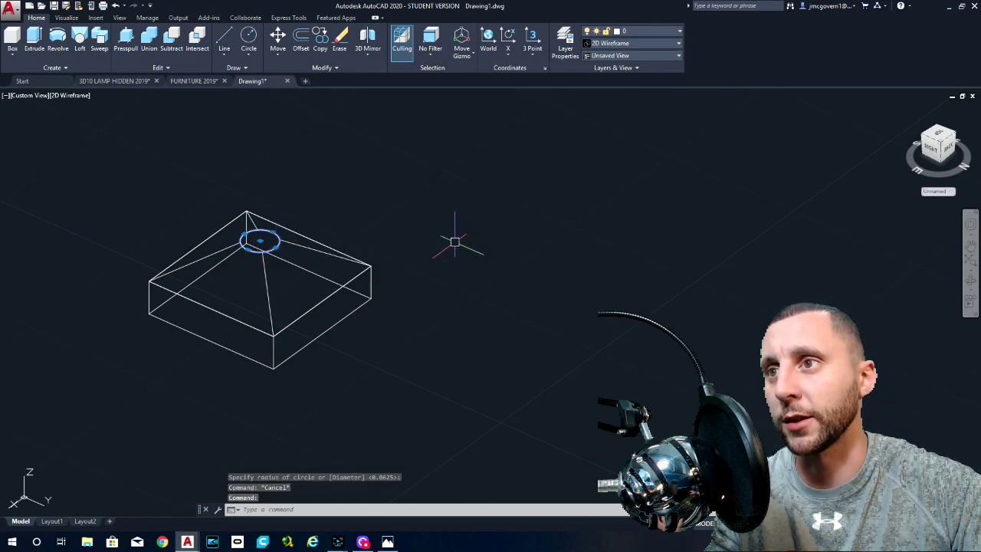
type("ext")
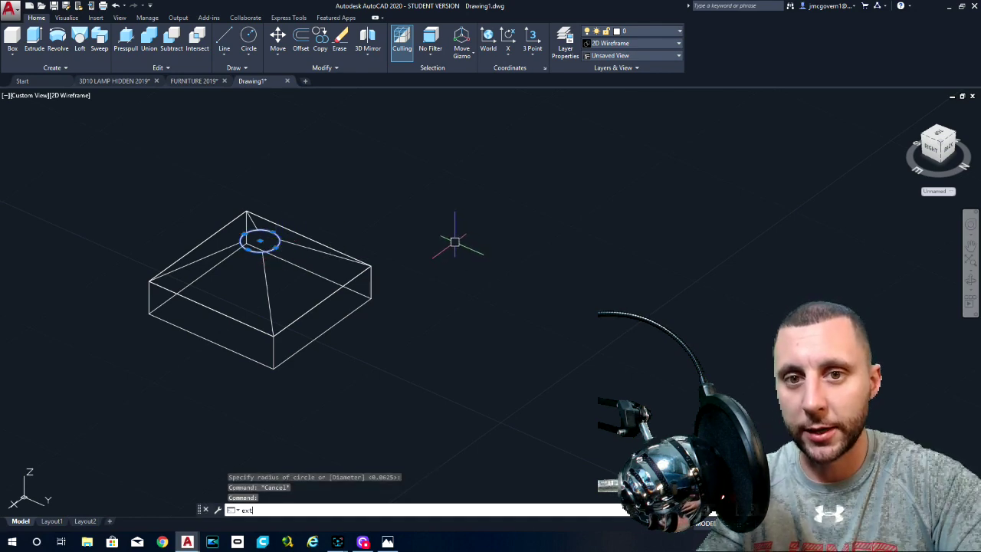
key("Return")
type("1")
key("Return")
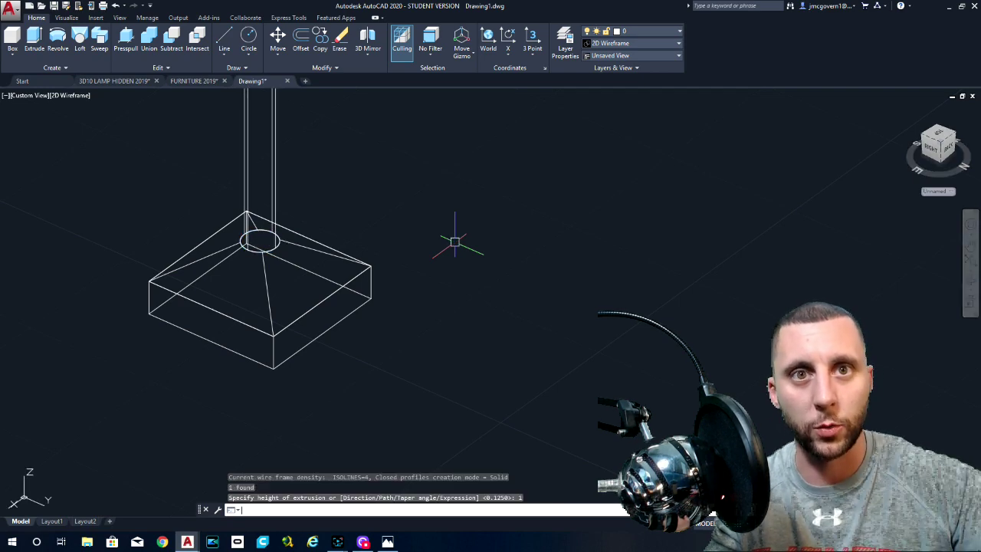
Move the lamp's base and stem together to open space clear of the nightstand.
scroll(431, 215, "down", 3)
middle_click_drag(431, 215, 404, 309)
scroll(404, 309, "down", 2)
left_click(396, 313)
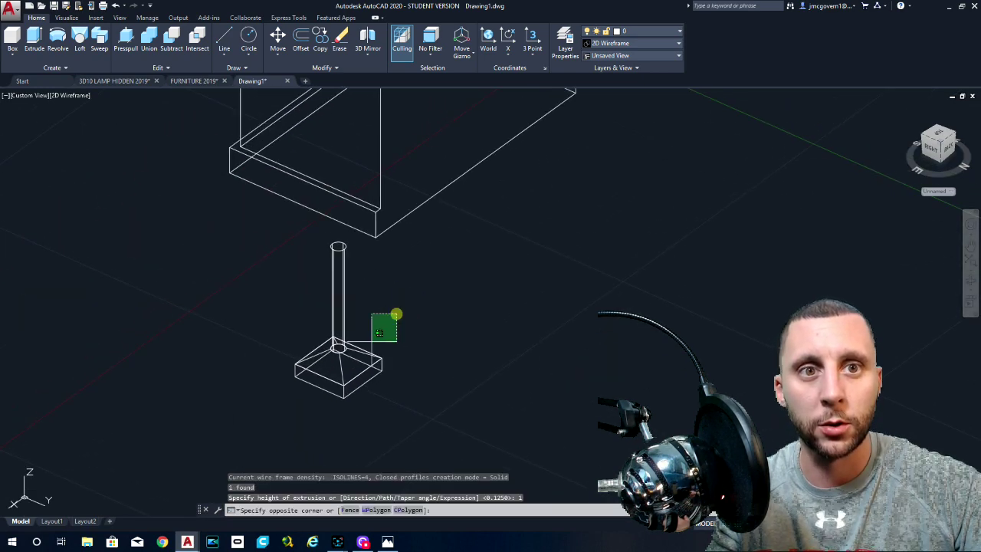
left_click(259, 396)
type("m")
key("Return")
left_click(449, 292)
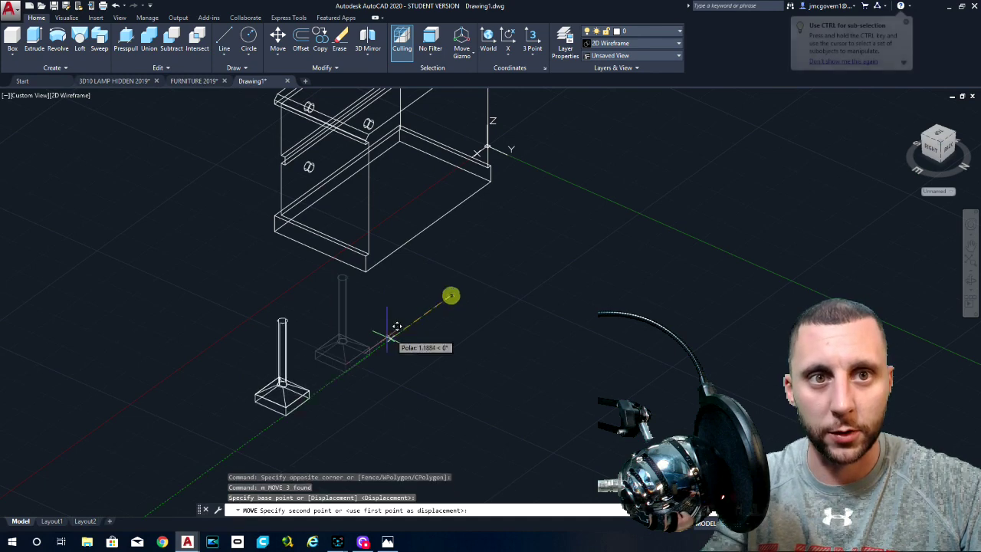
left_click(340, 371)
Check the lampshade's width and height dimensions in the FURNITURE 2019 drawing and return to Drawing1.
middle_click_drag(340, 371, 552, 314, "shift")
scroll(306, 291, "up", 5)
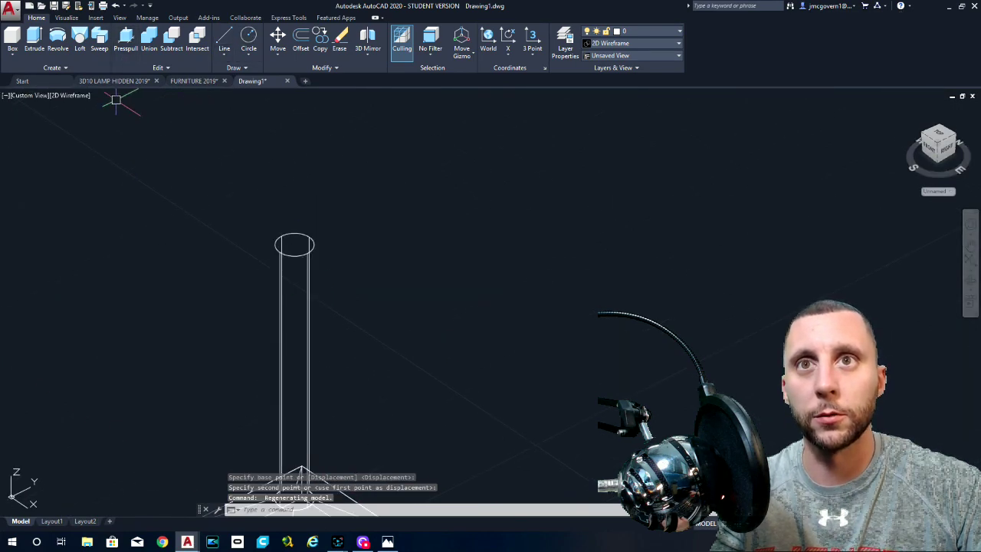
left_click(191, 81)
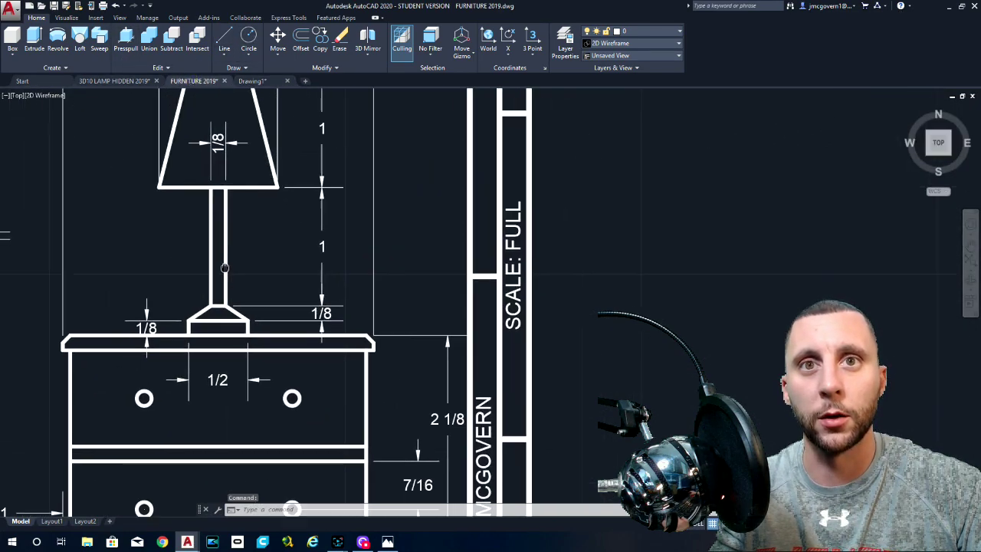
middle_click_drag(225, 268, 228, 353)
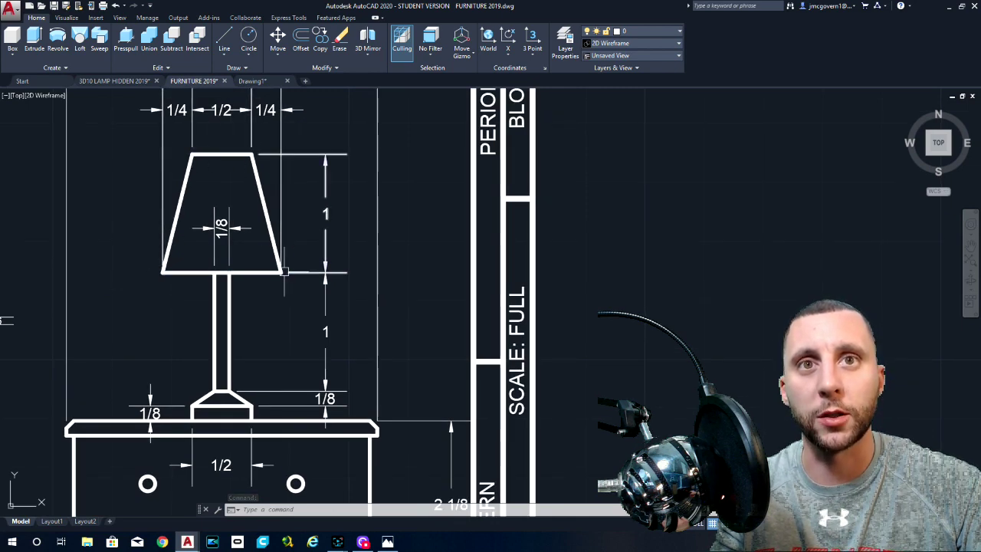
middle_click_drag(283, 271, 287, 321)
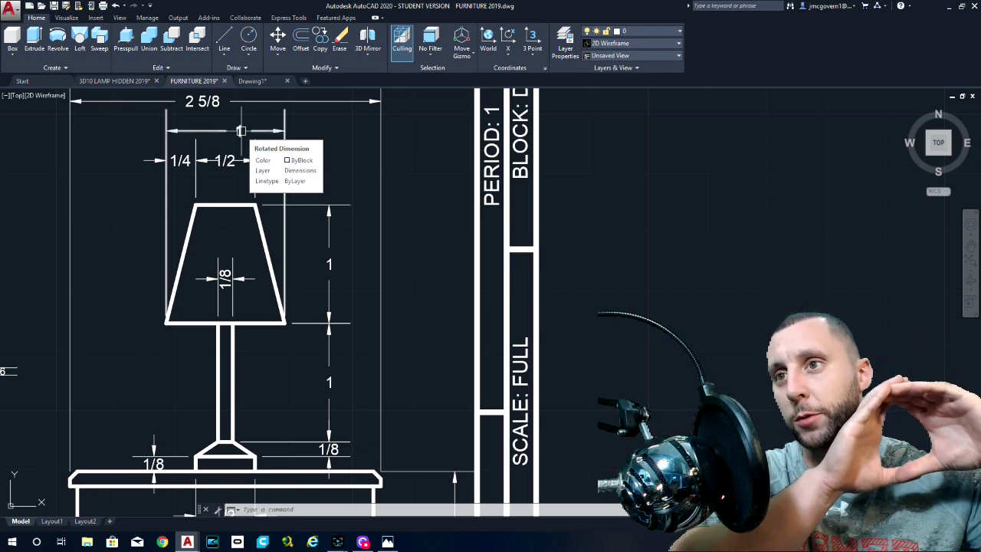
left_click(252, 81)
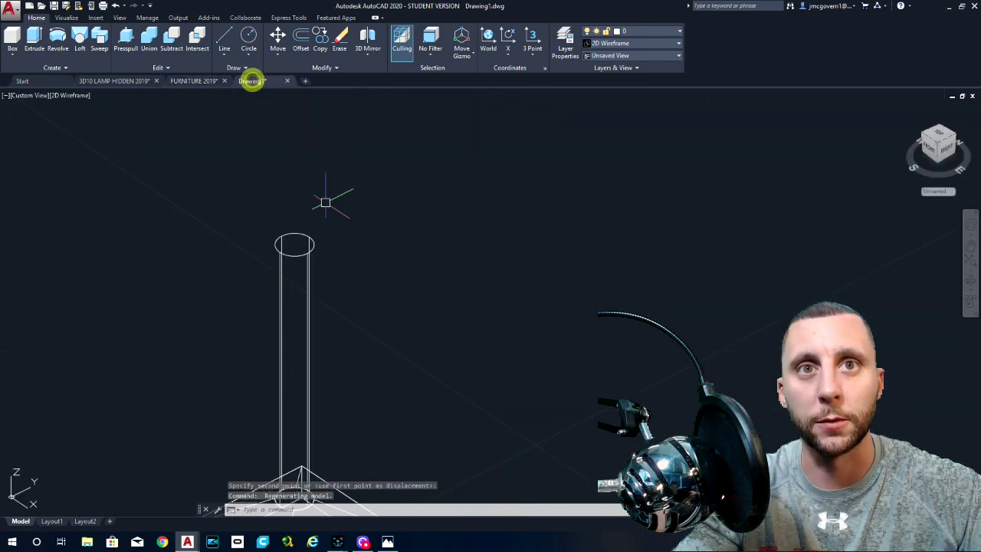
Draw a circle of radius 1/2 centred on the top of the lamp stem.
left_click(248, 39)
left_click(294, 244)
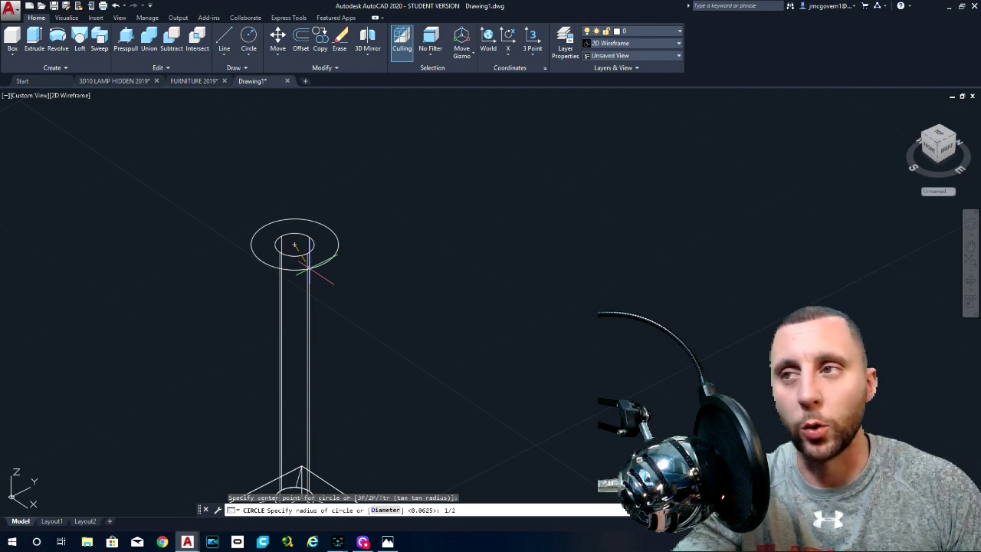
type("1/2")
key("Return")
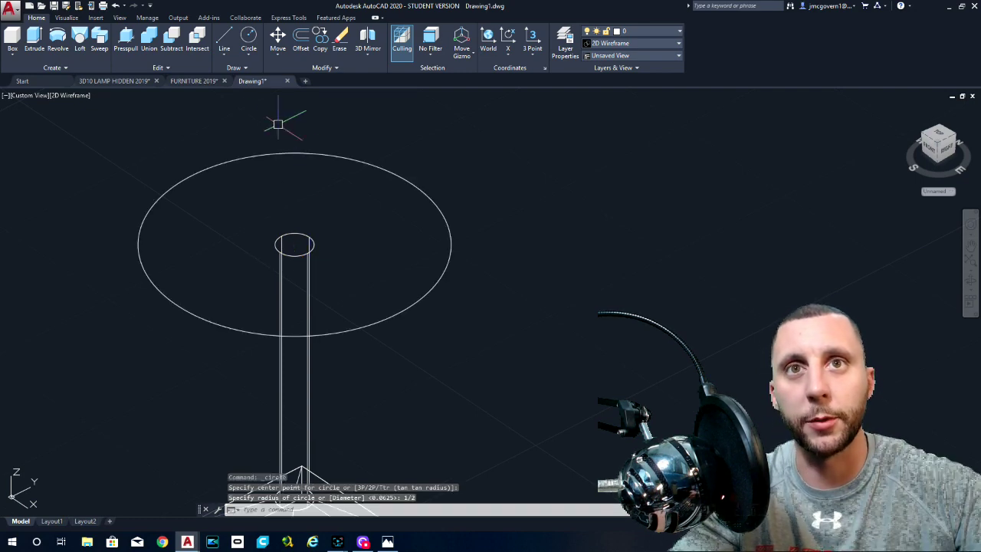
Draw a second circle of radius 1/4 on the same centre at the top of the stem.
left_click(249, 36)
left_click(294, 244)
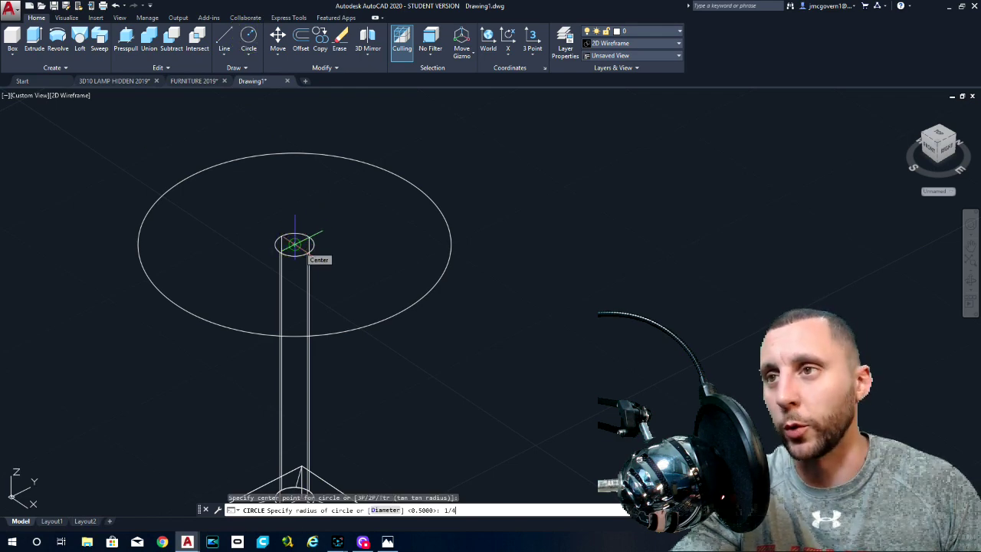
type("1/4")
key("Return")
scroll(331, 248, "down", 2)
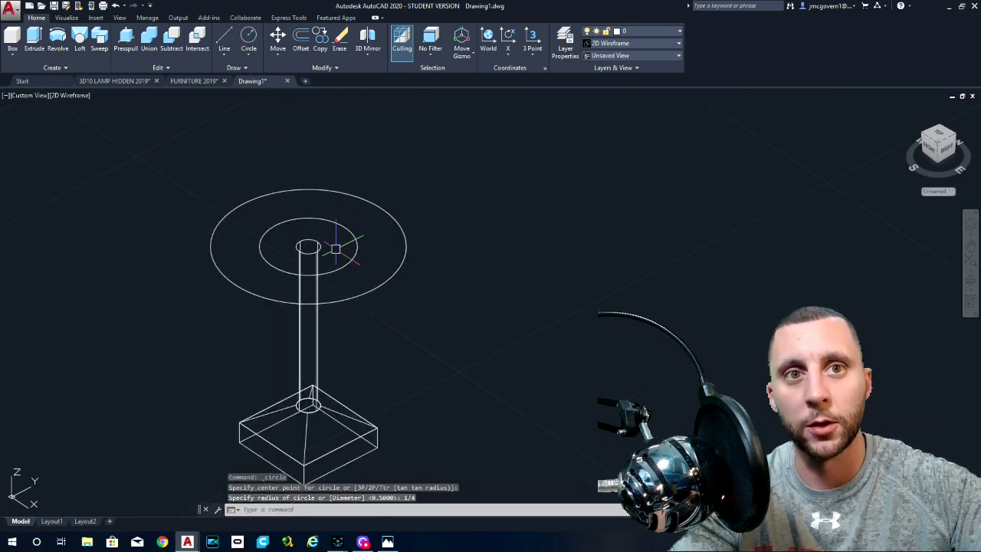
Move the 1/4-radius circle straight up along Z by 1 for the top of the lampshade.
left_click(360, 229)
left_click(347, 244)
type("m")
key("Return")
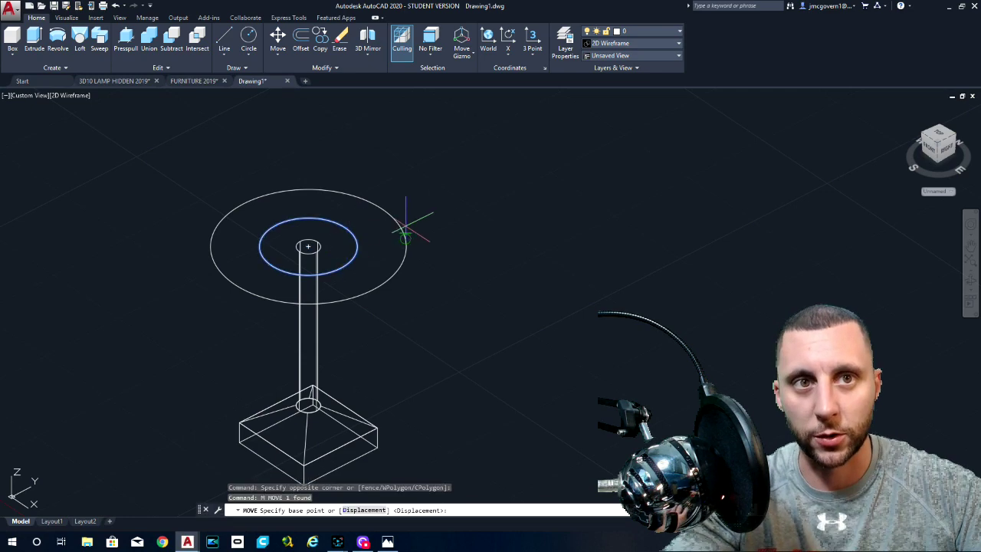
left_click(456, 236)
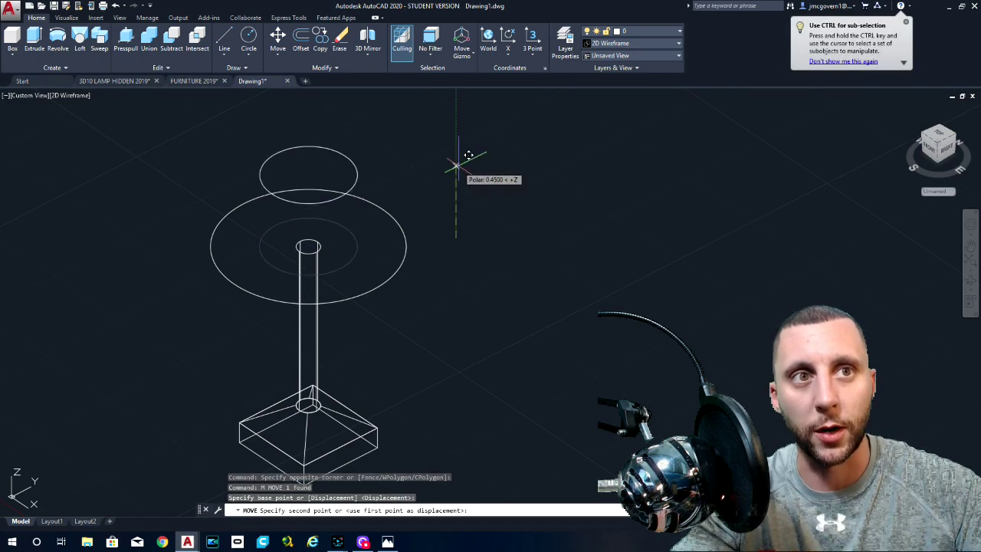
type("1")
key("Return")
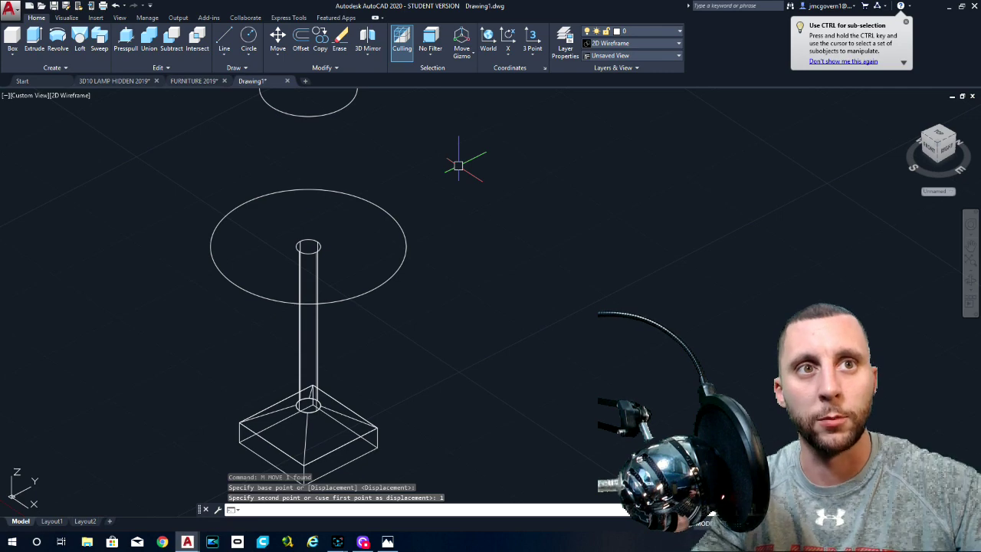
Loft the lampshade between the small upper circle and the large lower circle using cross sections only.
mouse_move(416, 192)
middle_mouse_down("shift")
mouse_move(350, 276)
mouse_move(306, 276)
mouse_move(388, 192)
mouse_move(429, 184)
middle_mouse_up("shift")
scroll(378, 219, "down", 5)
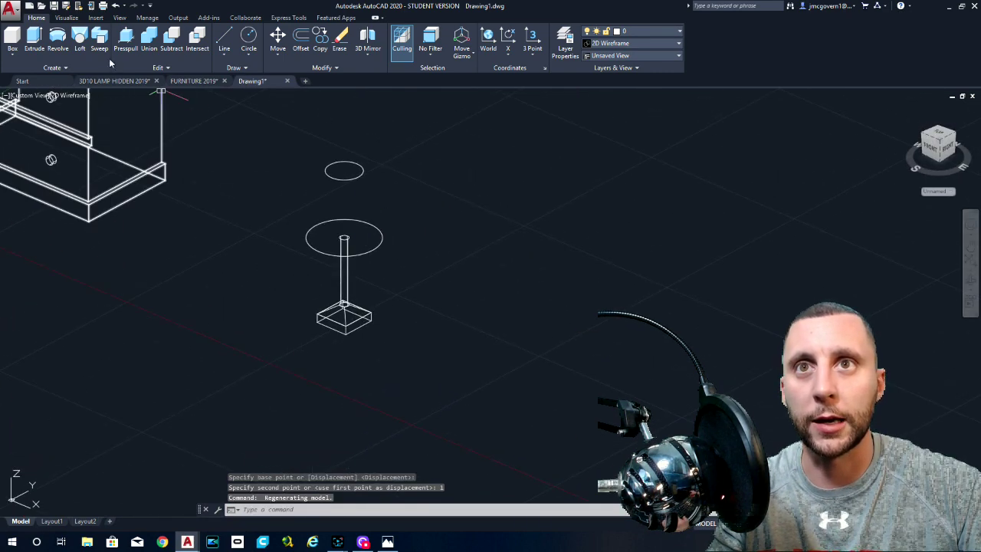
left_click(79, 40)
left_click(360, 177)
left_click(377, 226)
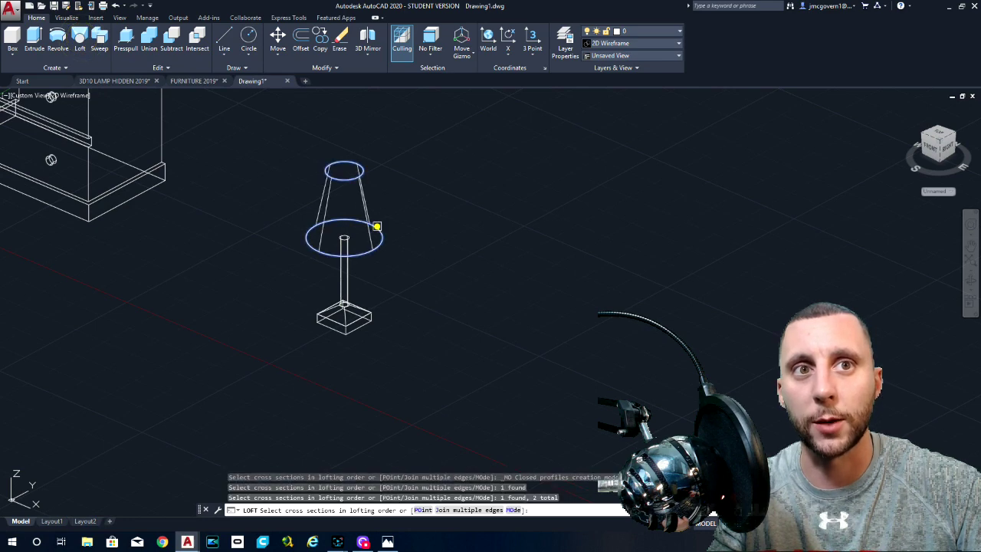
key("Return")
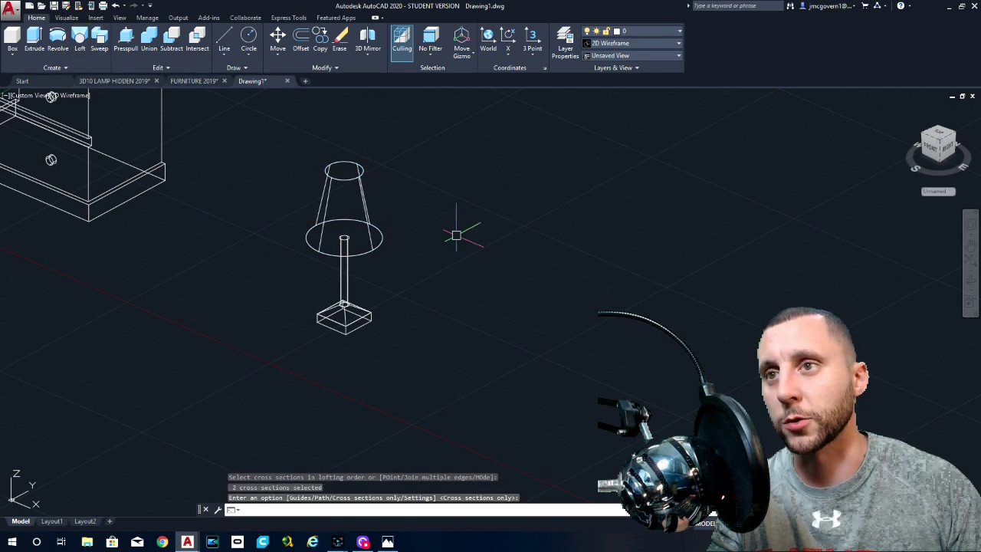
Highlight the two lamp base solids and compare the lamp with the reference render image.
scroll(340, 268, "up", 5)
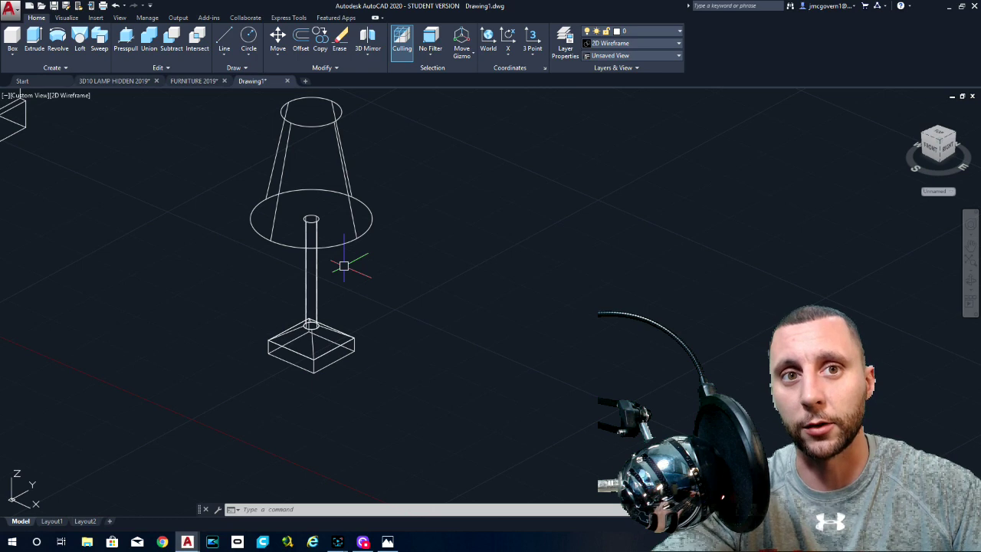
left_click(340, 329)
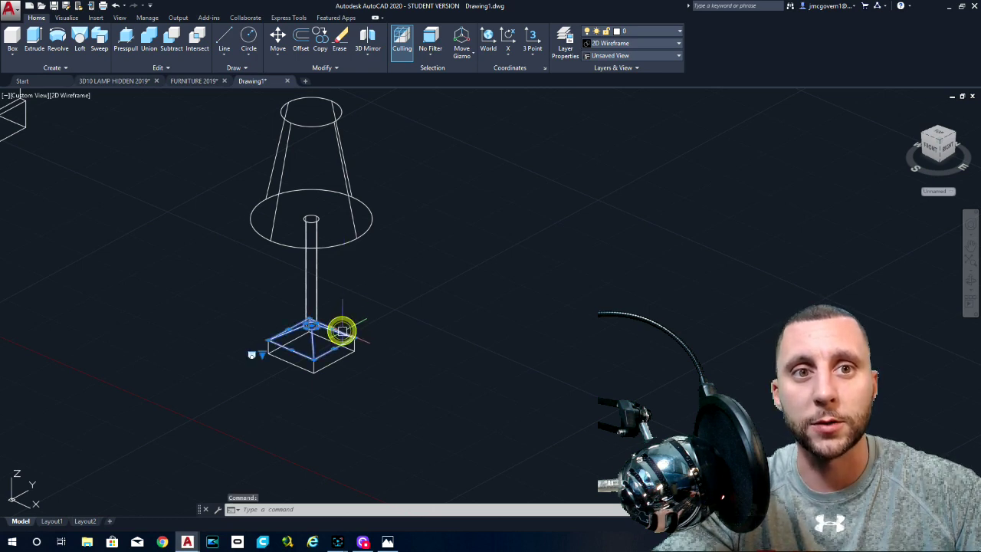
left_click(358, 343)
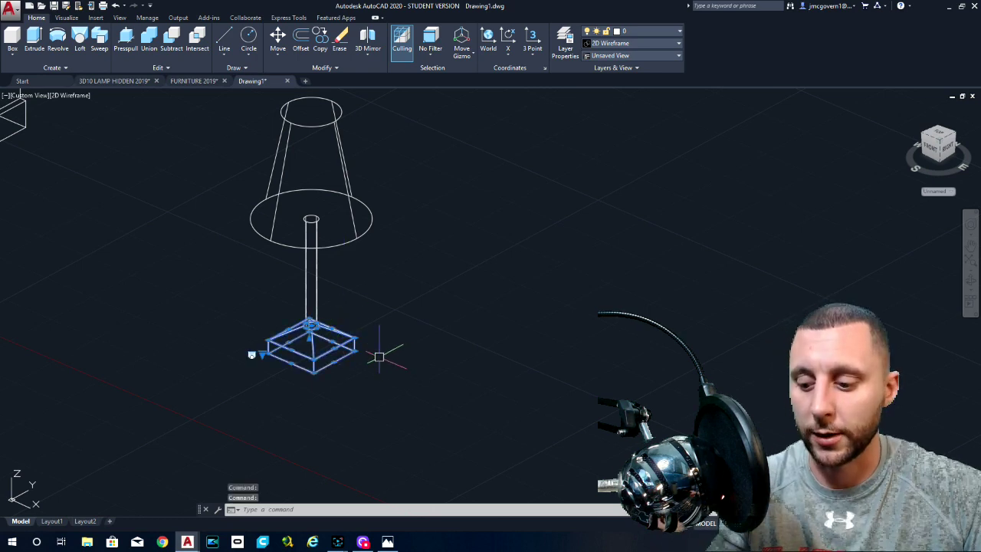
key("alt+Tab")
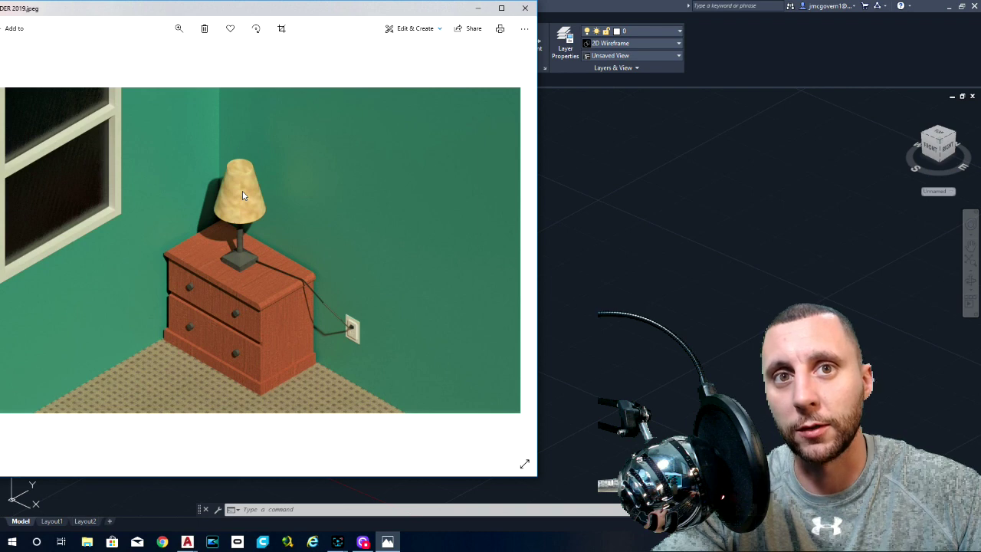
left_click(478, 8)
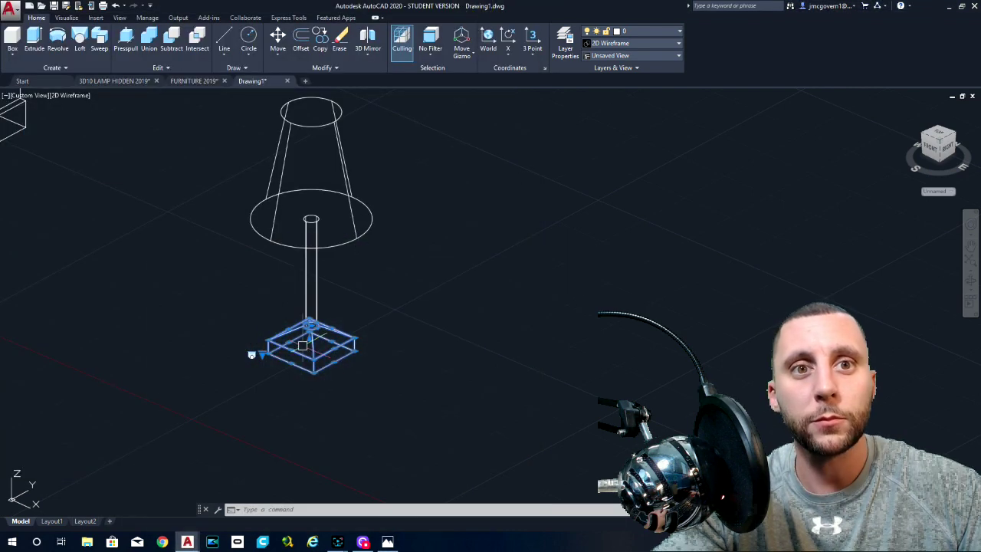
Union the lamp's base block, lofted base and stem into one solid, leaving out the shade.
left_click(148, 42)
left_click(370, 315)
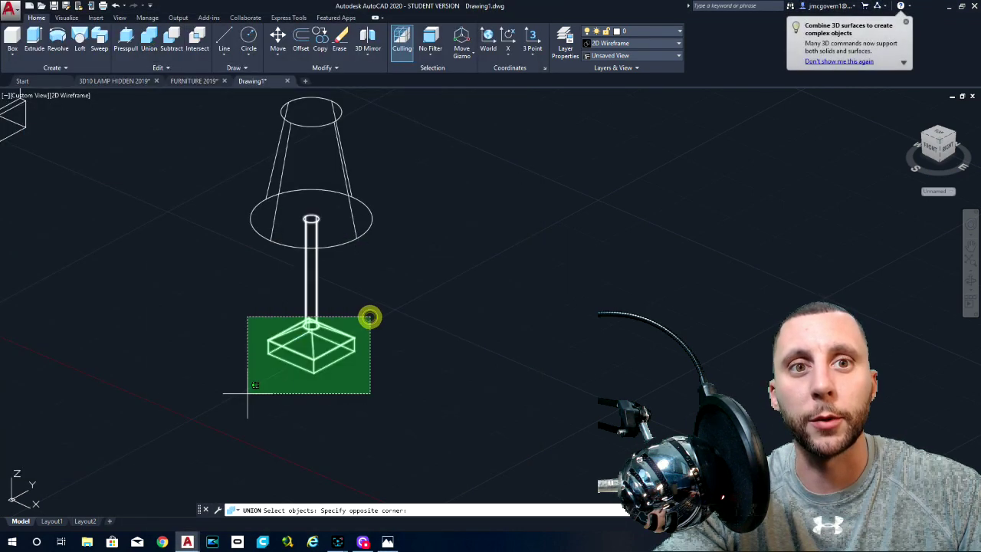
left_click(245, 394)
key("Return")
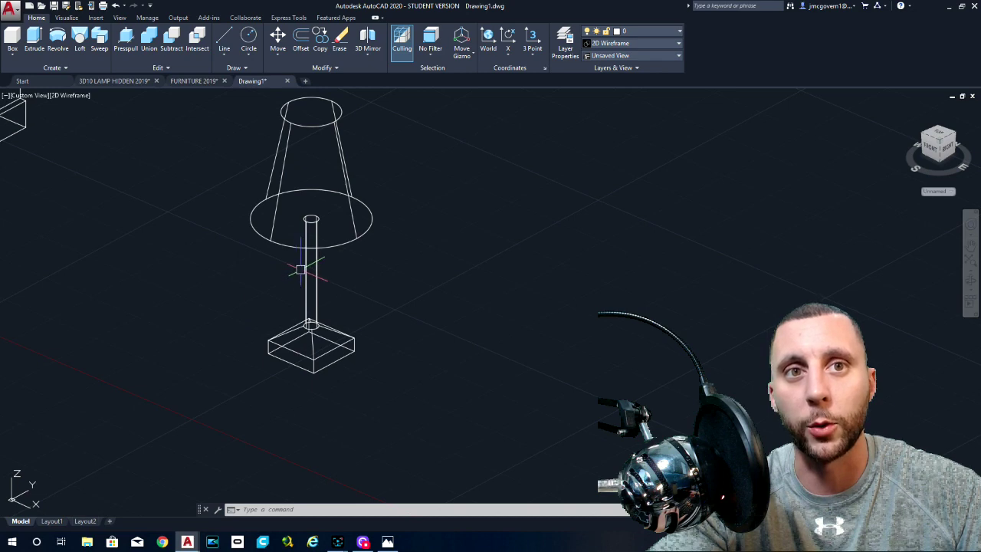
Draw a diagonal line across the nightstand's top face from the back corner to the opposite front corner.
scroll(301, 269, "down", 1)
middle_click_drag(300, 269, 394, 313)
scroll(324, 280, "down", 1)
mouse_move(325, 280)
middle_mouse_down()
mouse_move(408, 351)
mouse_move(398, 372)
middle_mouse_up()
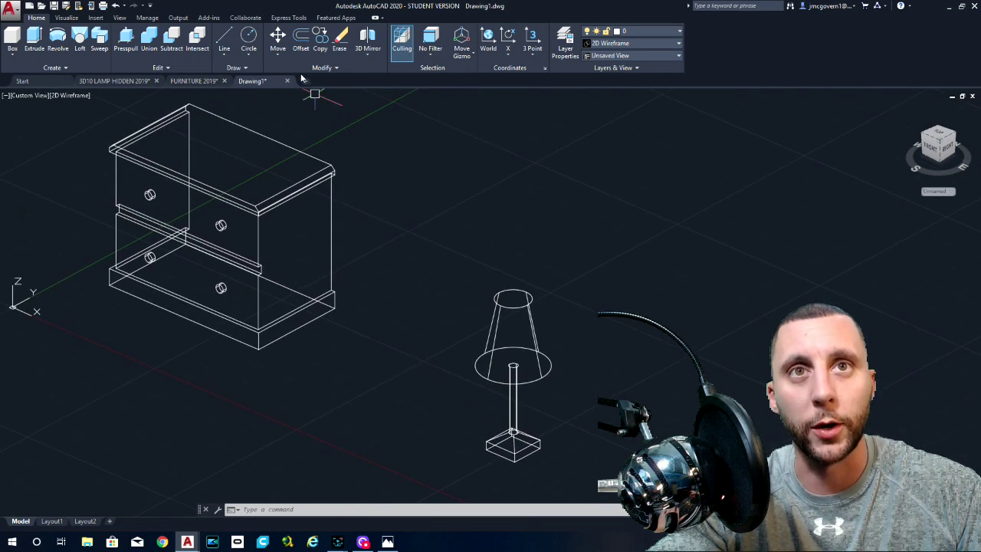
left_click(224, 38)
scroll(329, 165, "up", 5)
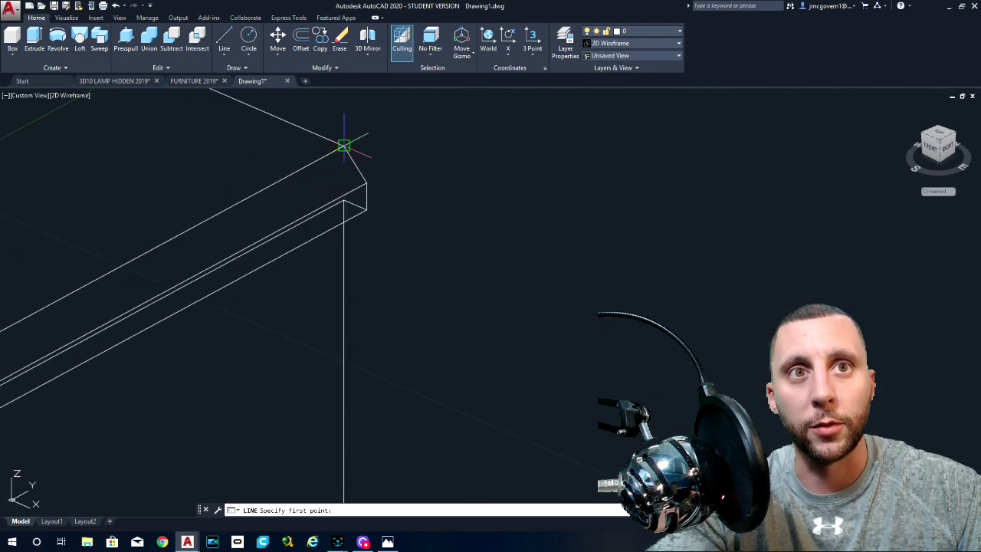
left_click(344, 146)
scroll(344, 149, "down", 5)
scroll(226, 157, "up", 5)
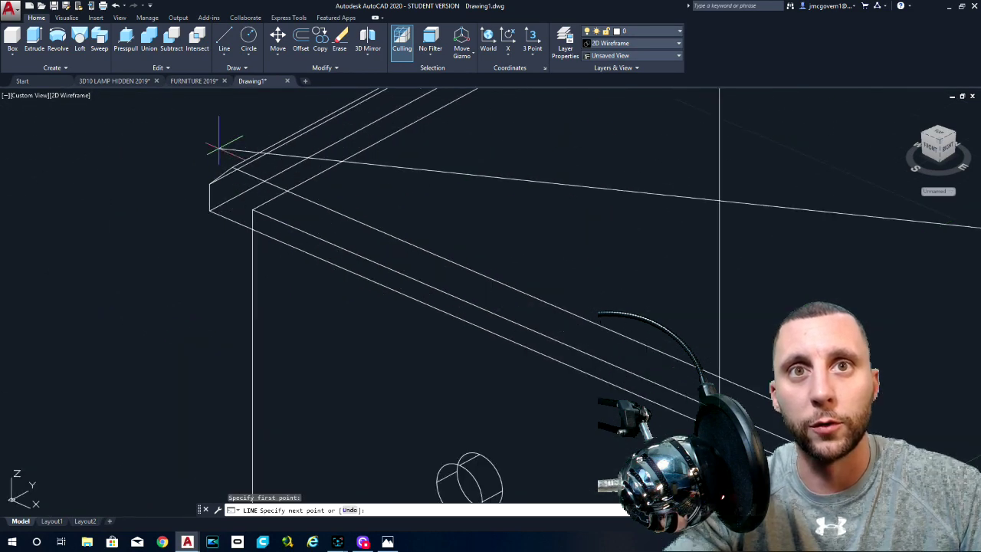
scroll(226, 153, "up", 3)
scroll(252, 196, "down", 3)
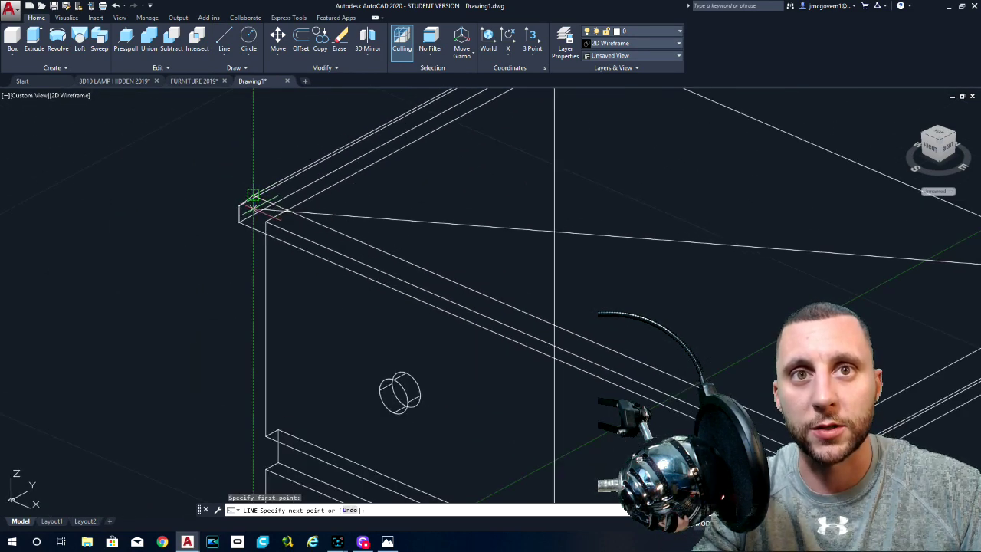
middle_click_drag(253, 197, 223, 357, "shift")
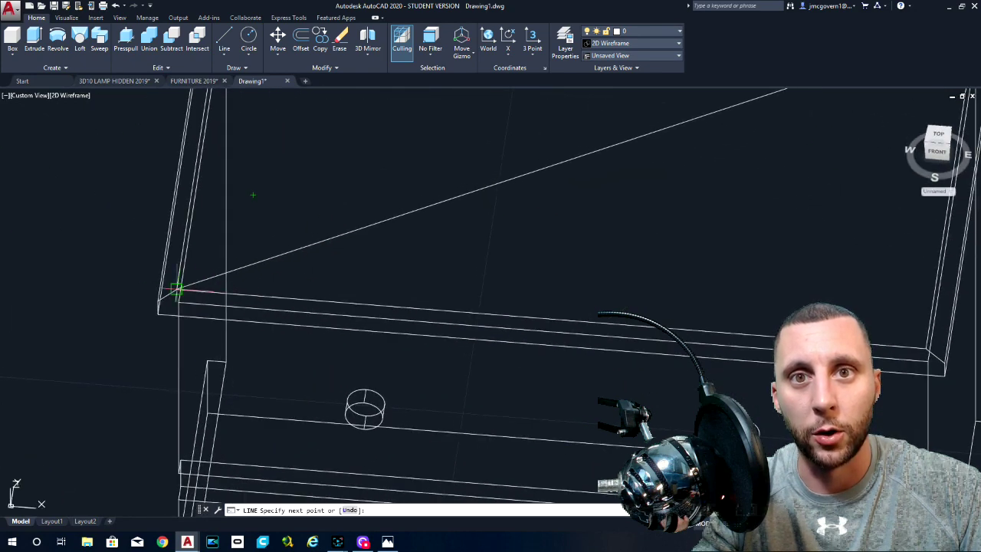
scroll(184, 277, "up", 2)
left_click(193, 268)
scroll(193, 268, "down", 6)
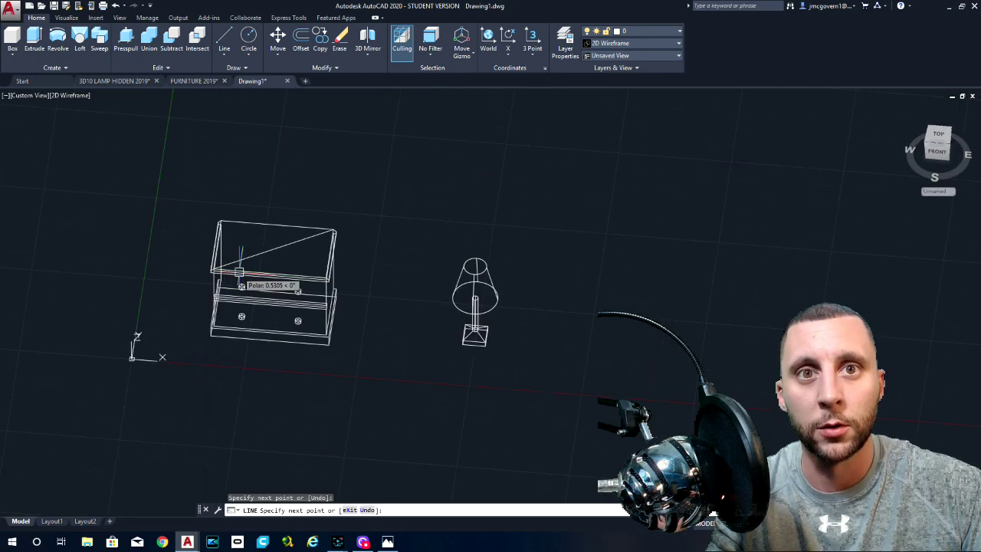
middle_click_drag(239, 272, 164, 239)
key("Escape")
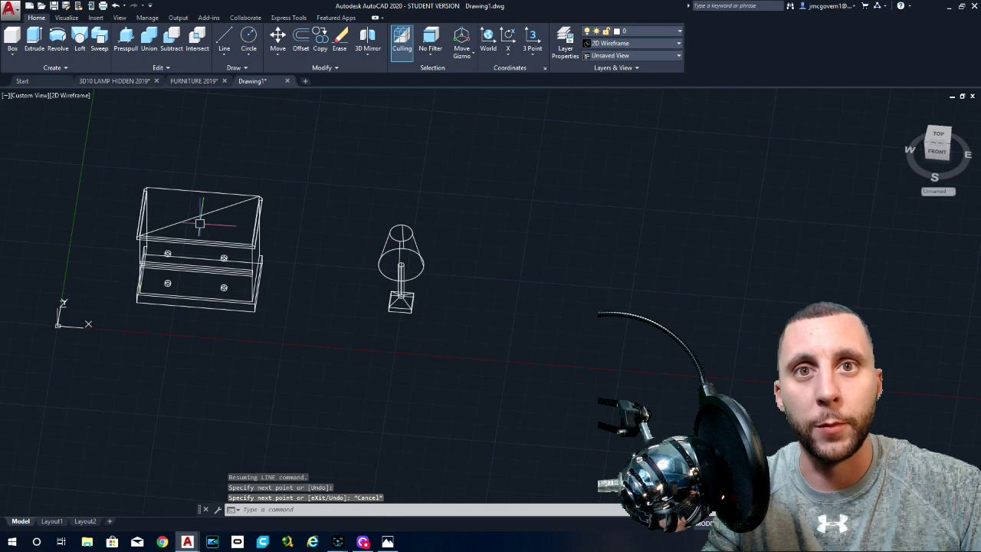
middle_click_drag(357, 199, 280, 164)
scroll(295, 238, "up", 8)
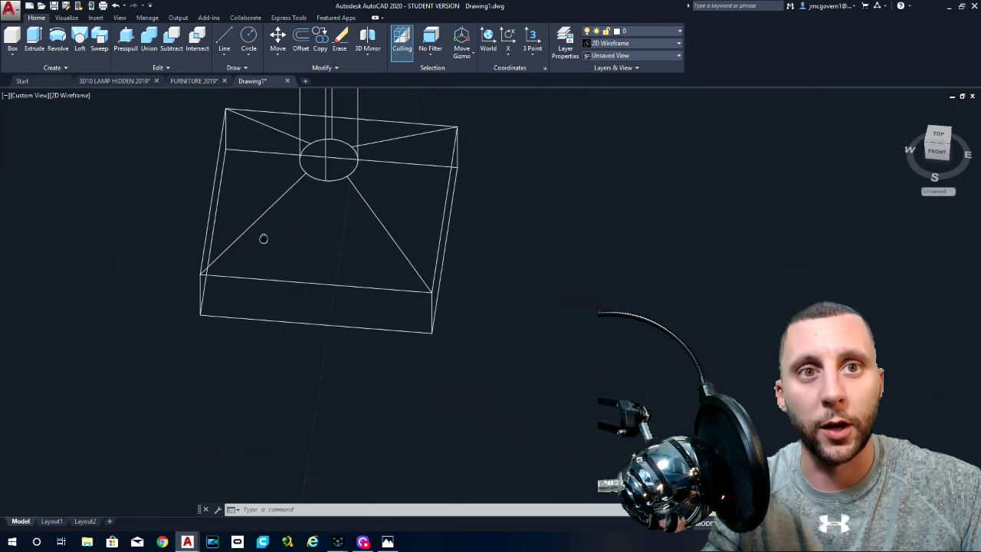
type("l")
key("Return")
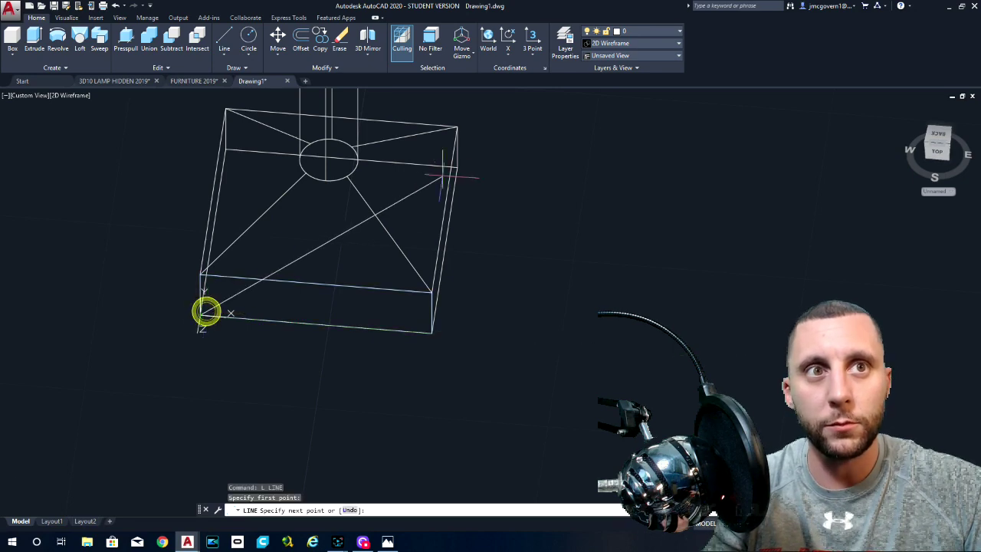
left_click(201, 313)
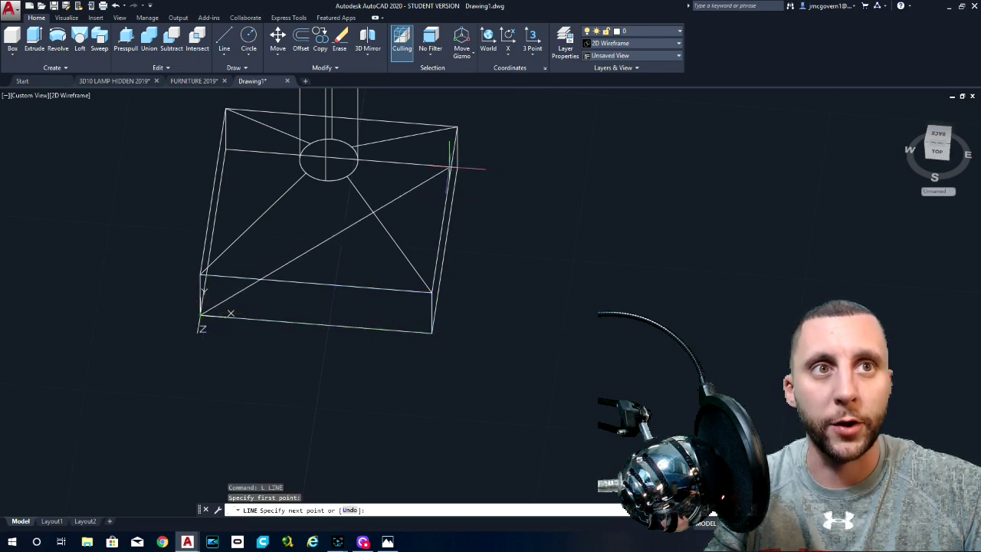
middle_click_drag(458, 170, 498, 198, "shift")
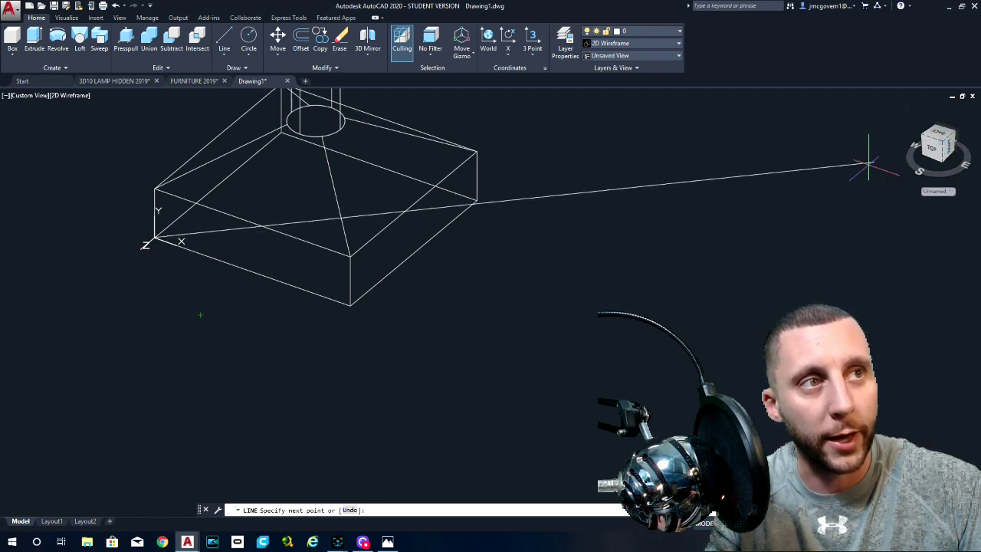
key("Escape")
Set the view to Top and on to SE Isometric, and reset the UCS to World.
left_click(25, 95)
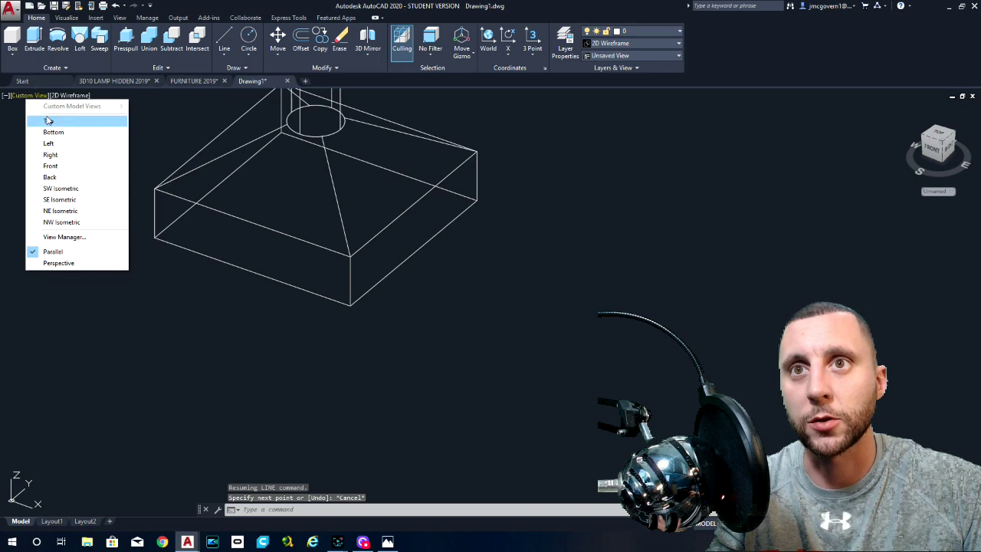
left_click(46, 114)
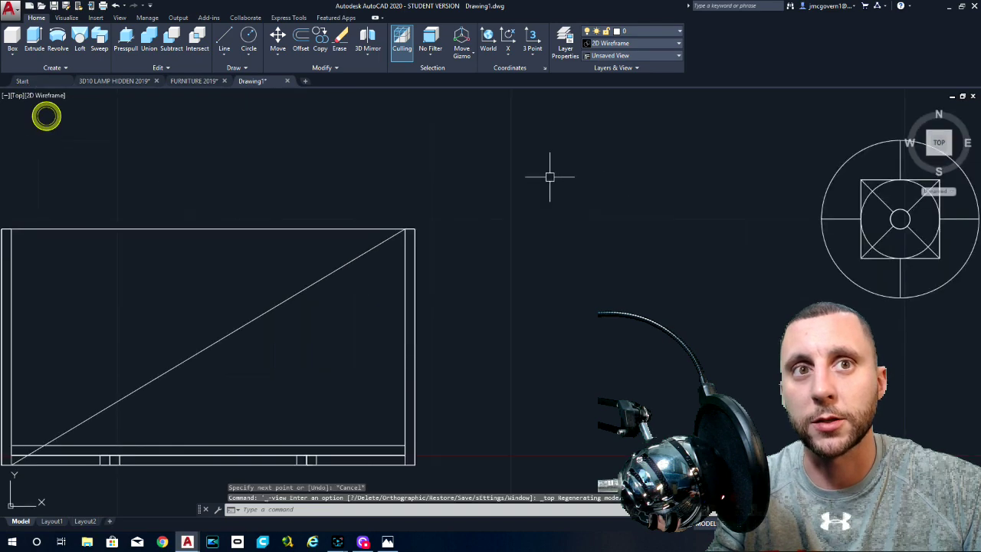
left_click(946, 156)
middle_click_drag(630, 434, 406, 333)
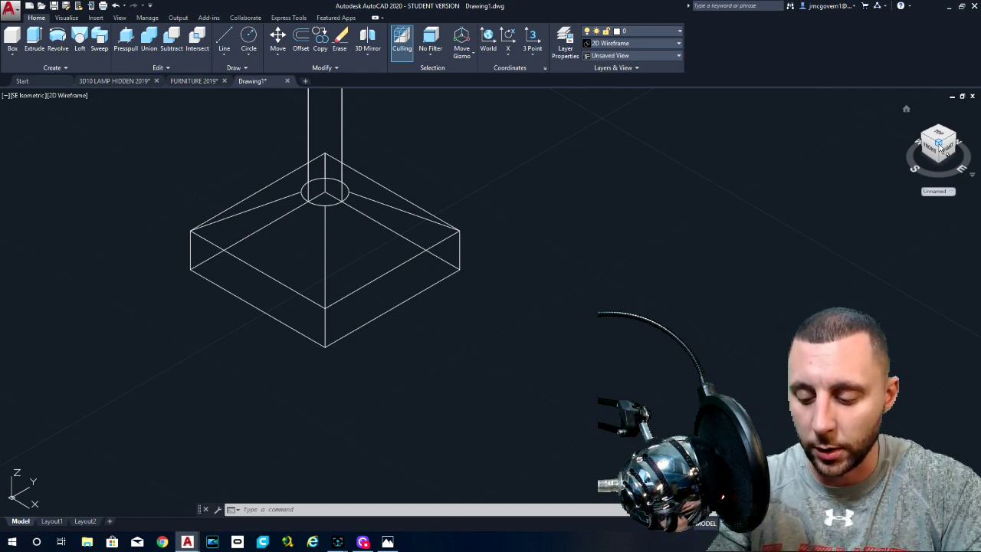
type("ucs")
key("Return")
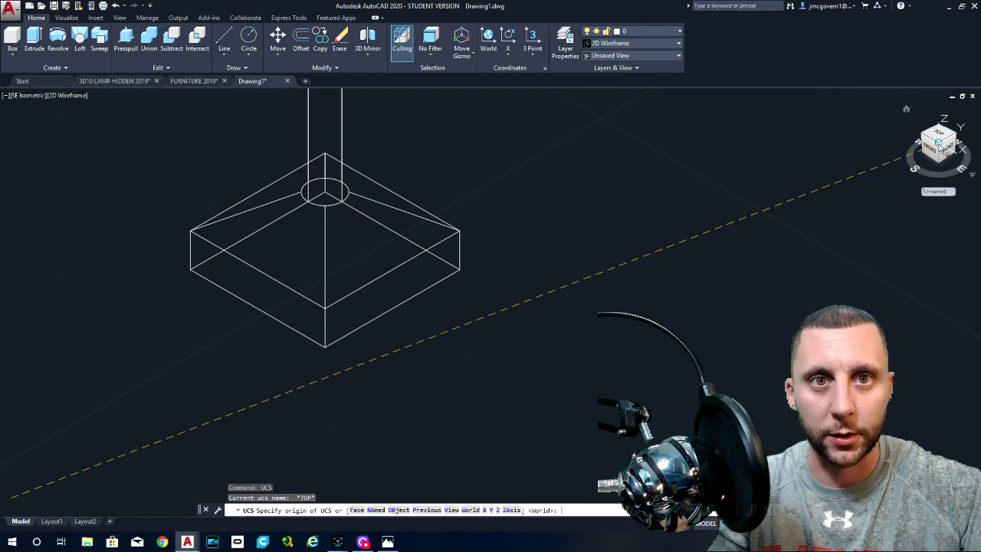
key("Return")
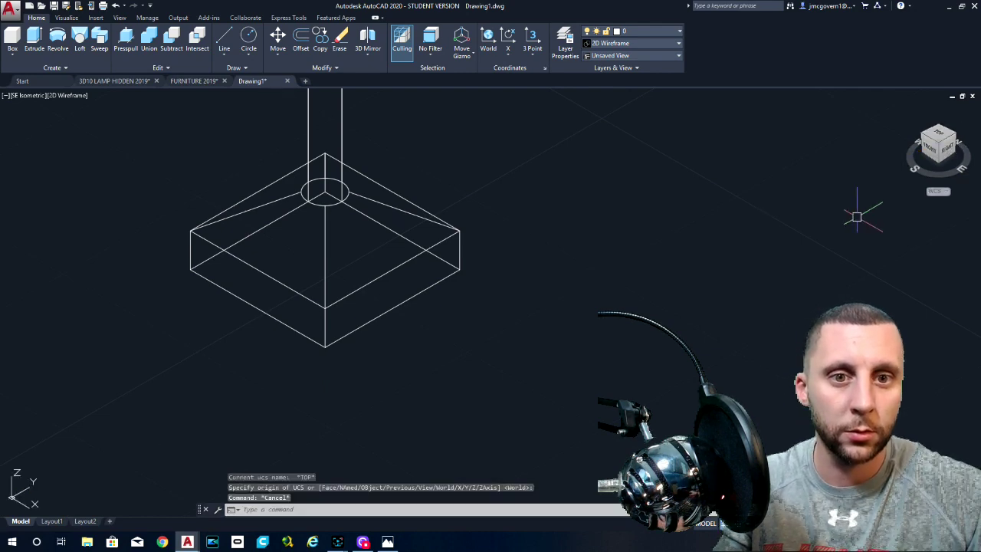
key("Return")
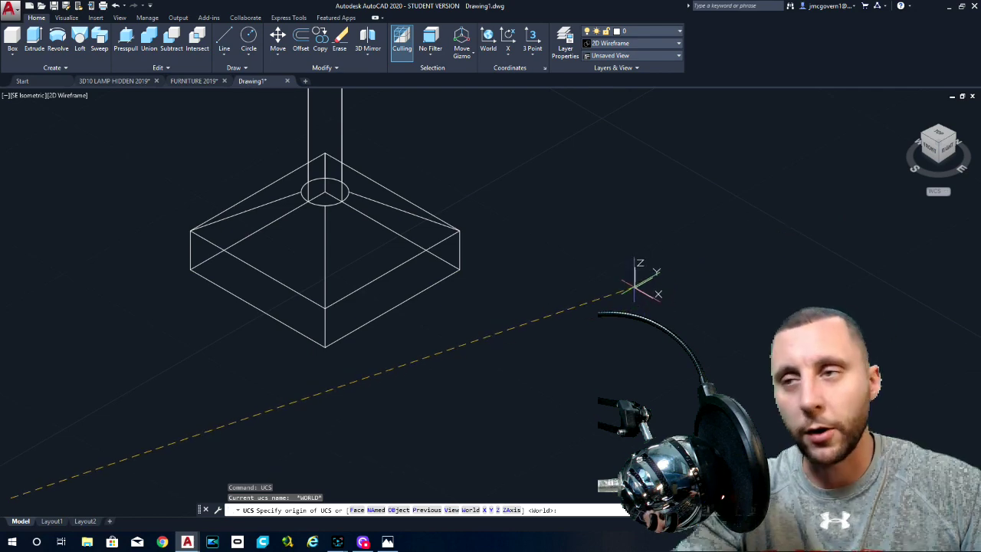
left_click(471, 509)
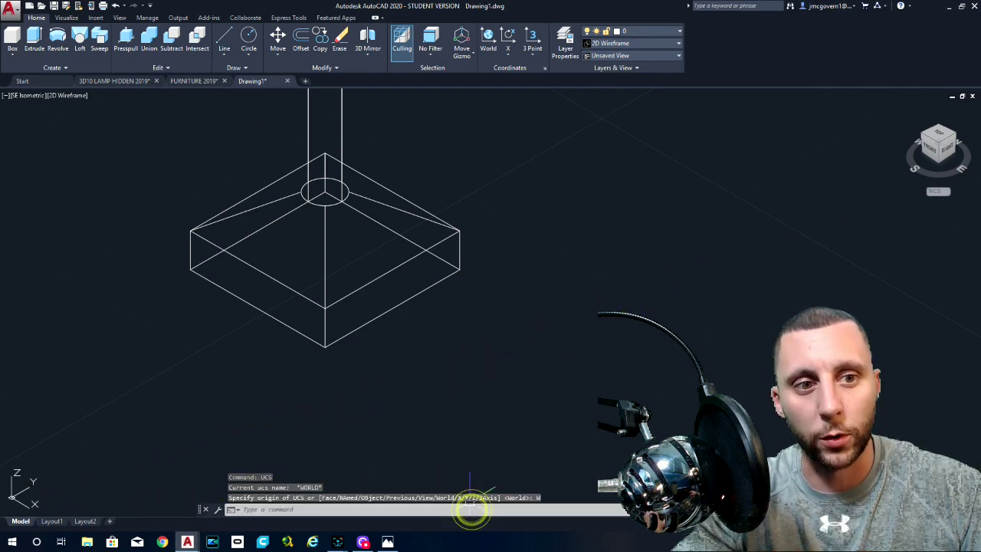
Draw a diagonal line across the underside of the lamp's base between two opposite corners.
left_click(224, 38)
left_click(190, 270)
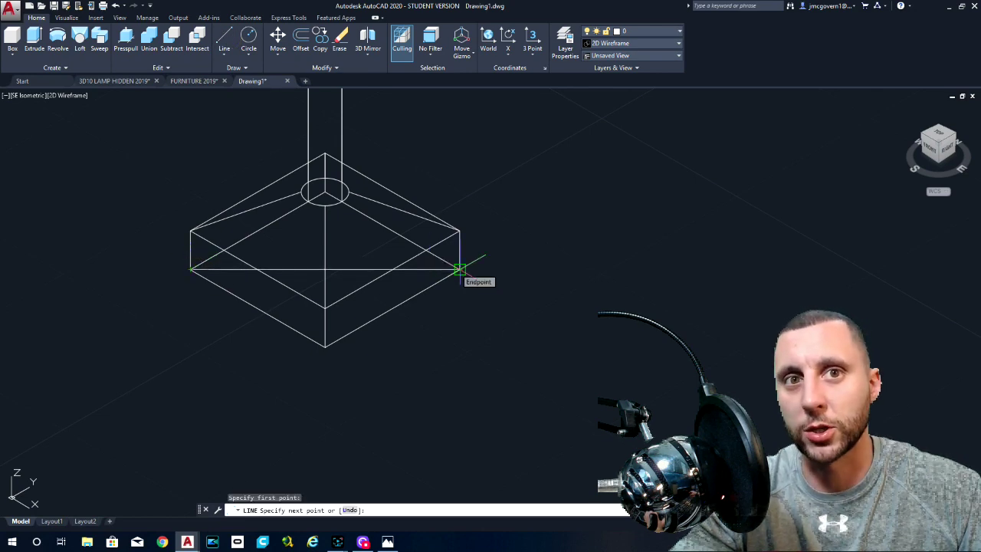
left_click(460, 270)
middle_click_drag(324, 299, 330, 245, "shift")
scroll(332, 251, "down", 8)
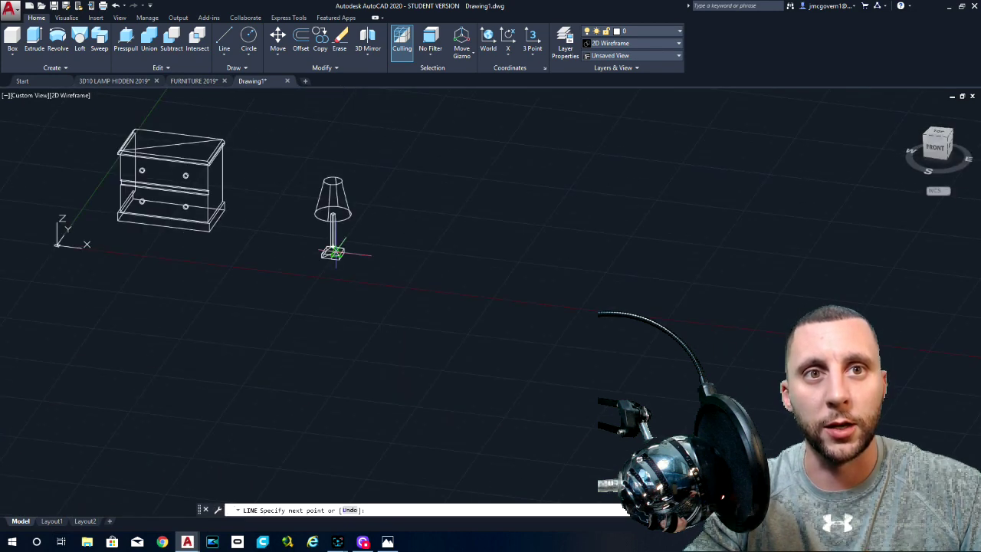
scroll(332, 251, "up", 6)
scroll(330, 245, "up", 4)
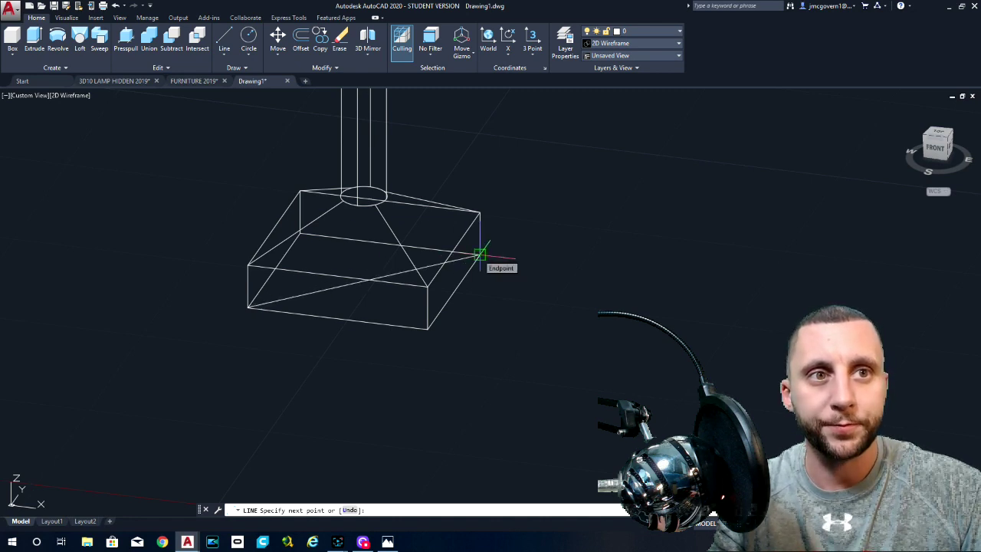
scroll(490, 299, "down", 6)
key("Escape")
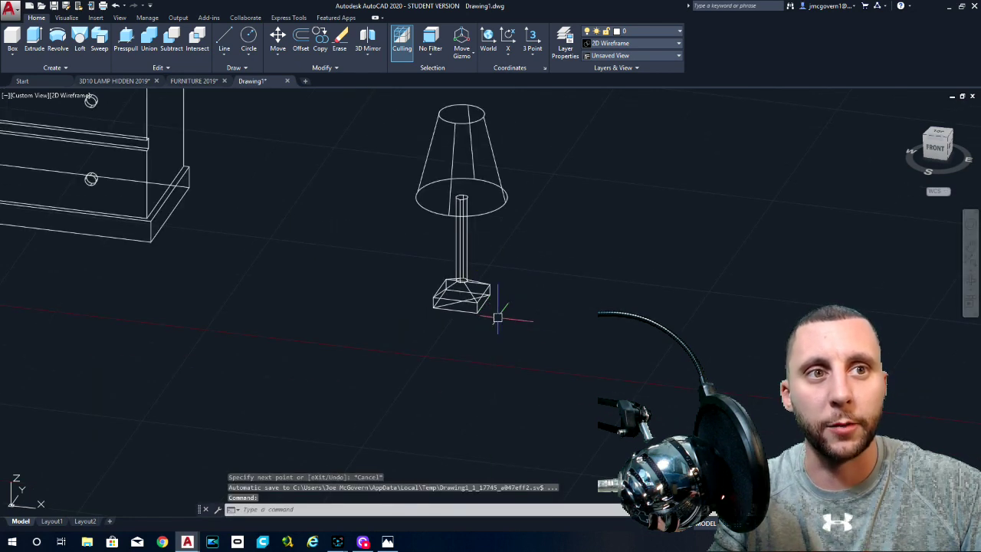
Move the whole lamp with its diagonal from that line's midpoint to the midpoint of the diagonal on the nightstand's top.
left_click(512, 333)
left_click(407, 139)
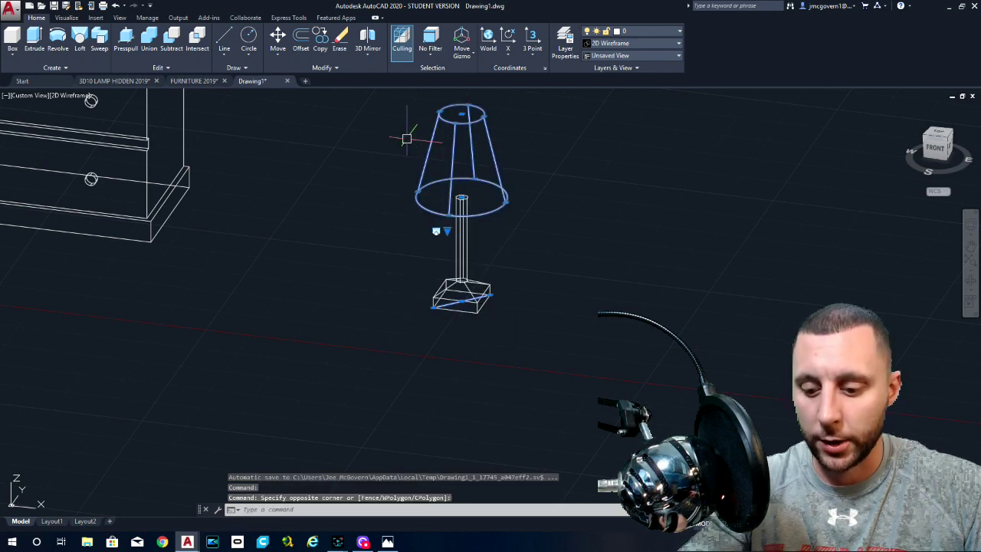
type("m")
key("Return")
scroll(444, 298, "up", 6)
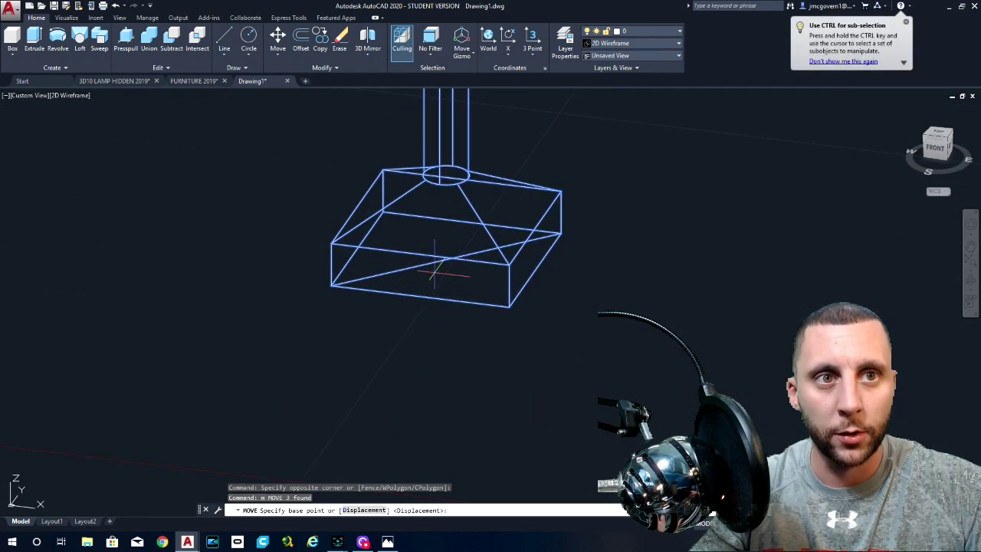
scroll(426, 265, "up", 4)
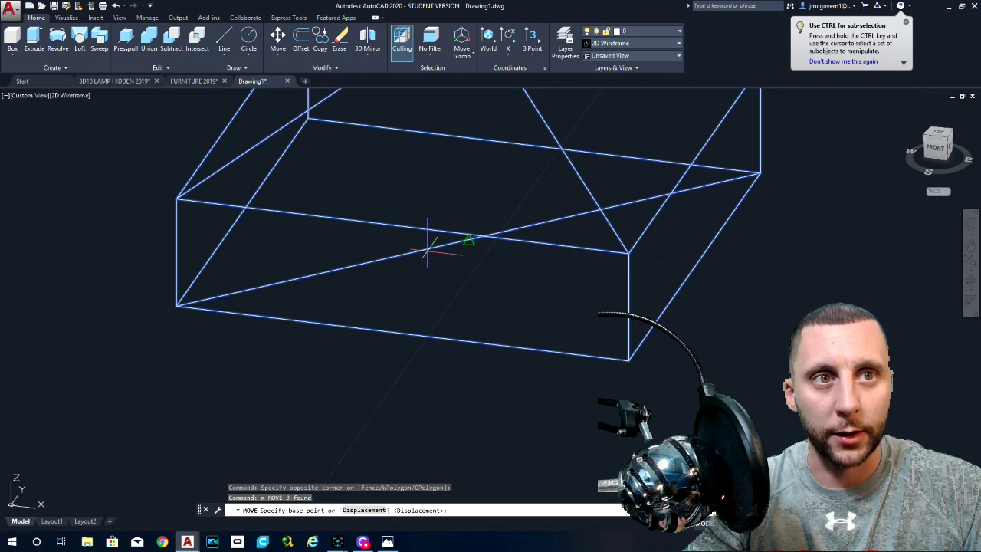
scroll(449, 243, "up", 2)
scroll(478, 233, "down", 3)
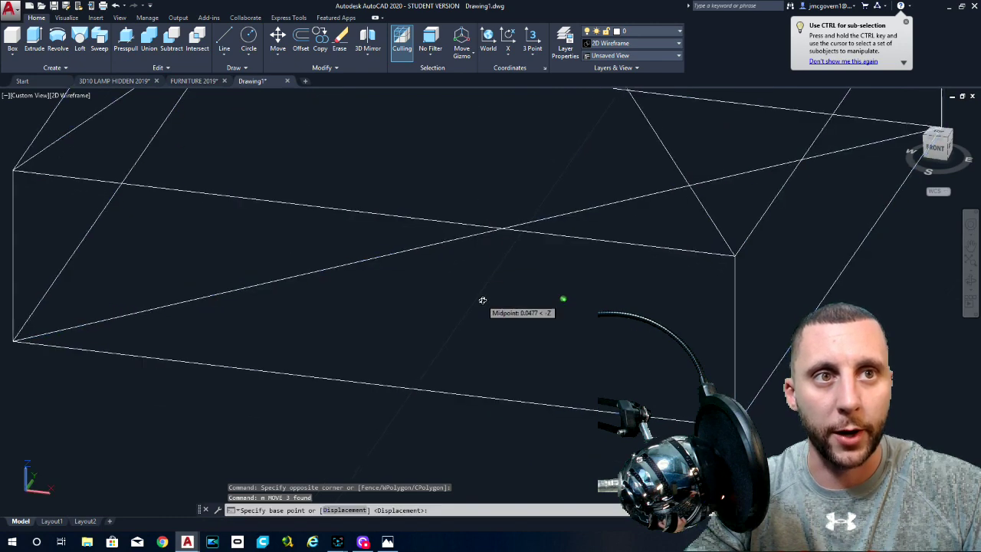
scroll(482, 258, "up", 3)
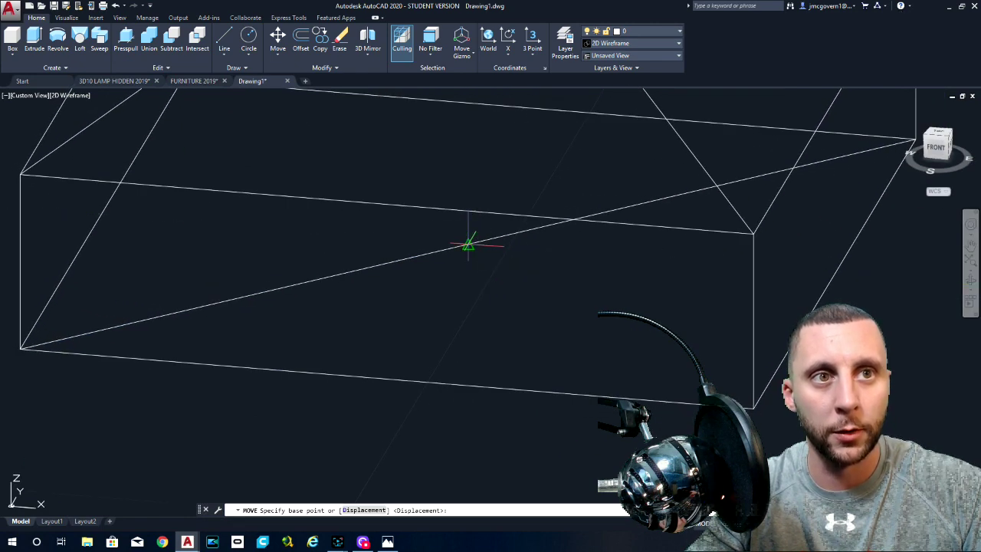
left_click(477, 242)
scroll(463, 245, "down", 5)
middle_click_drag(423, 262, 742, 308)
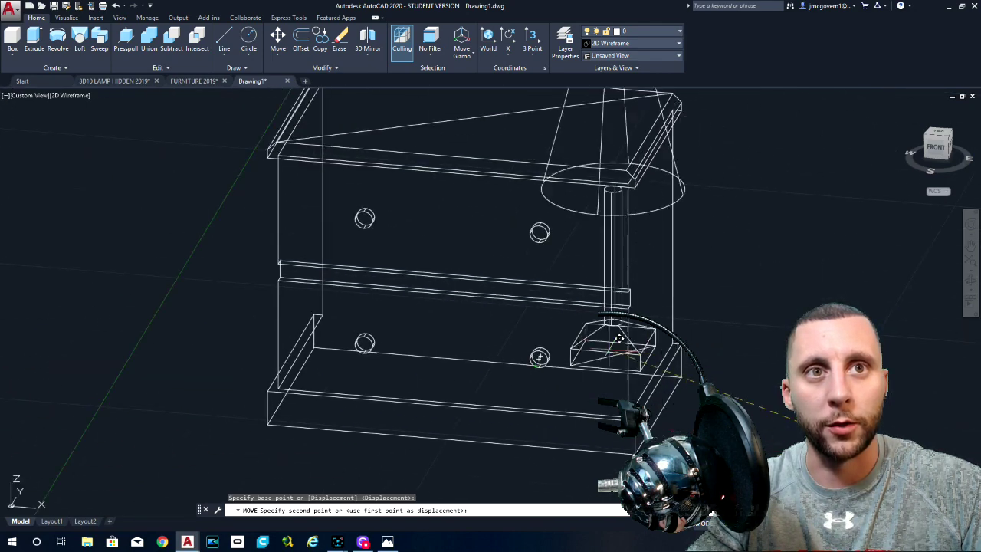
left_click(472, 119)
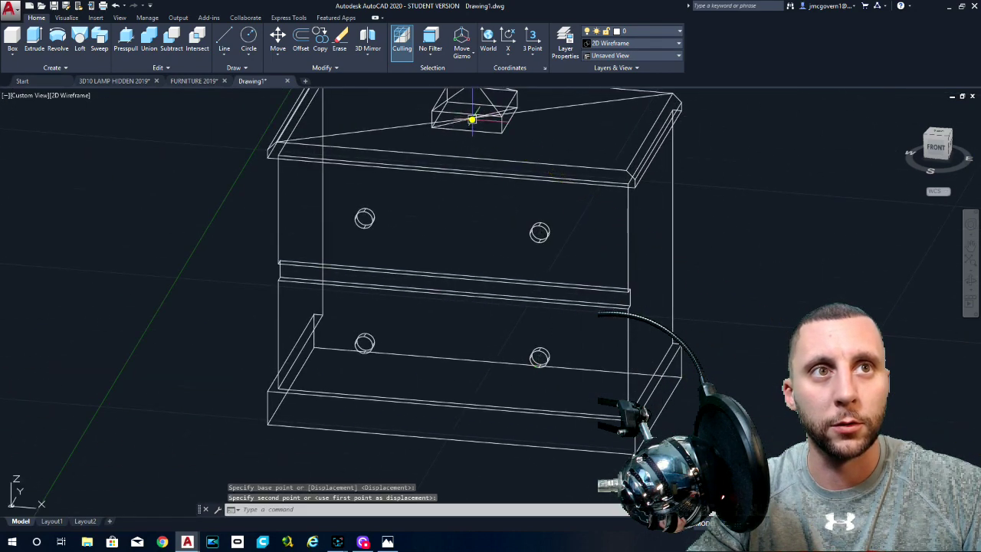
Delete the two diagonal reference lines under the lamp's base and across the nightstand's top.
scroll(475, 175, "up", 5)
left_click(452, 163)
left_click(410, 121)
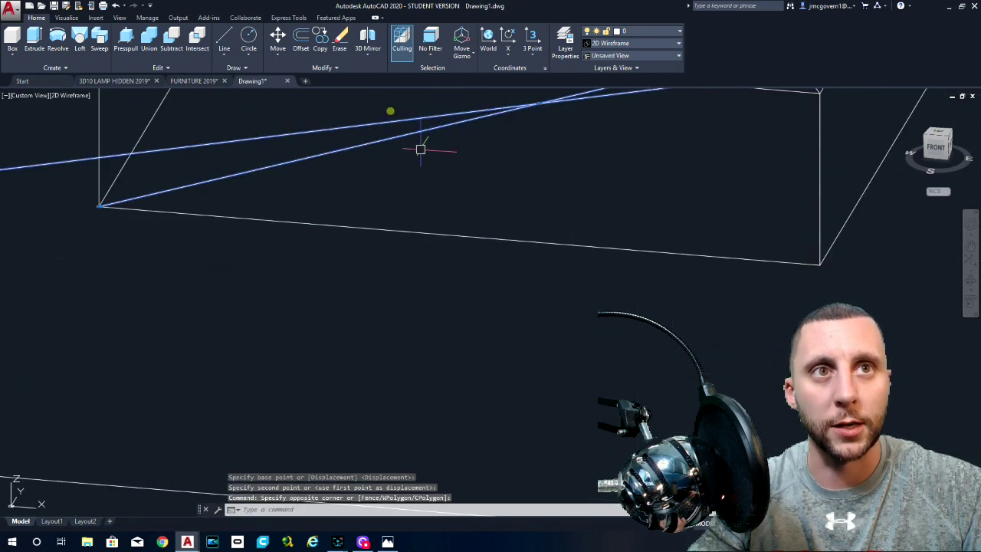
key("Delete")
Check the lamp's centering on the nightstand in the Top view and return to SE Isometric.
scroll(436, 181, "down", 5)
middle_click_drag(441, 187, 455, 259, "shift")
left_click(27, 95)
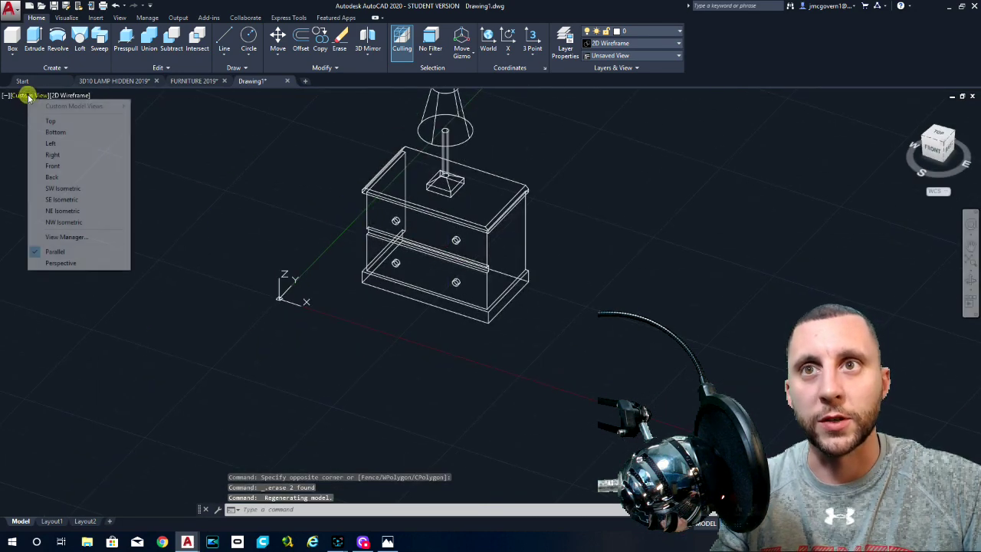
left_click(46, 120)
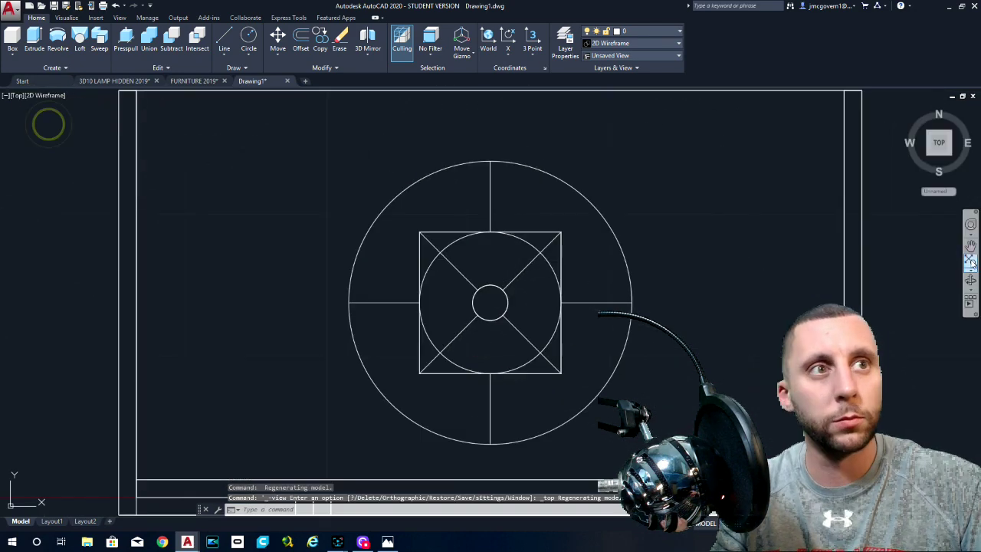
left_click(953, 157)
middle_click_drag(648, 314, 508, 256)
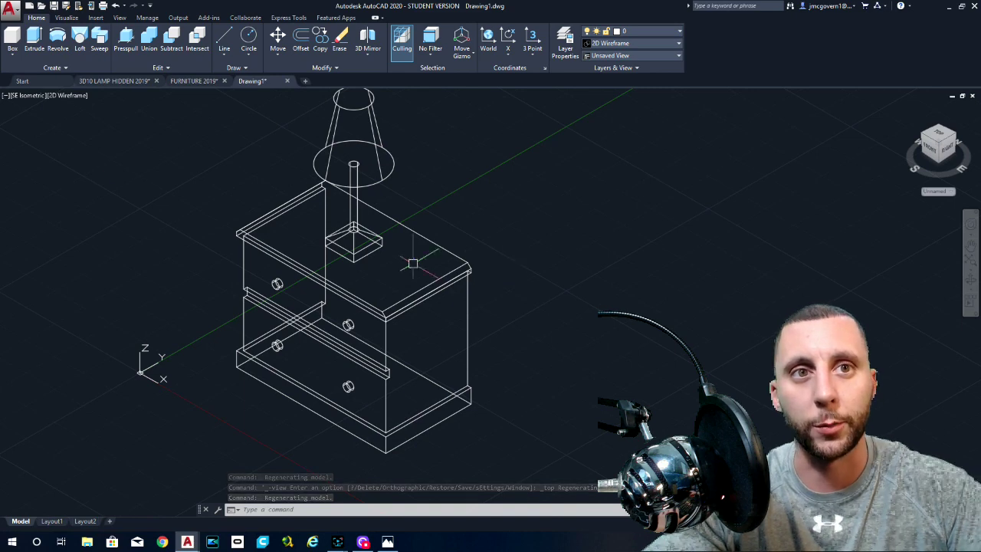
Preview the scene in the Hidden visual style and switch it to Conceptual, showing the whole nightstand and lamp.
left_click(60, 97)
left_click(86, 140)
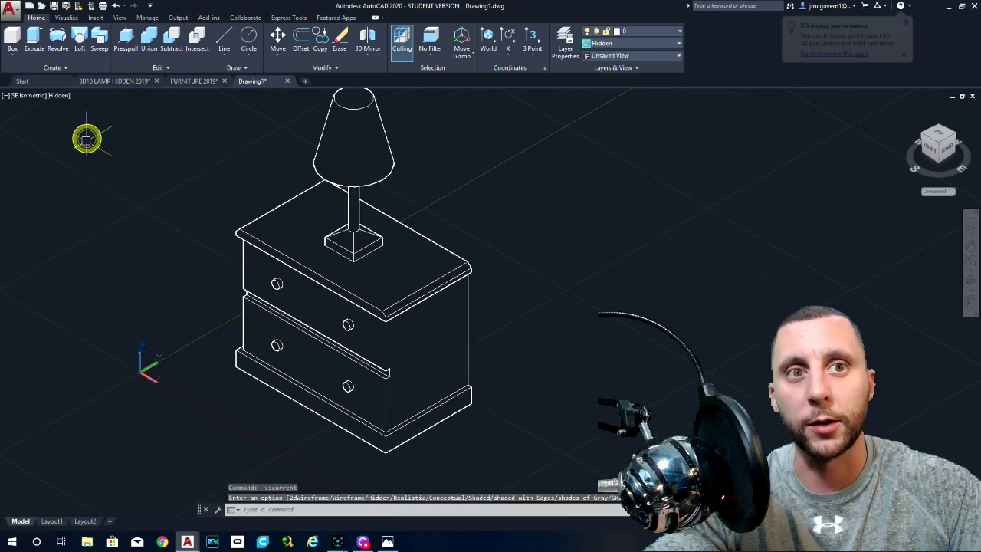
left_click(60, 95)
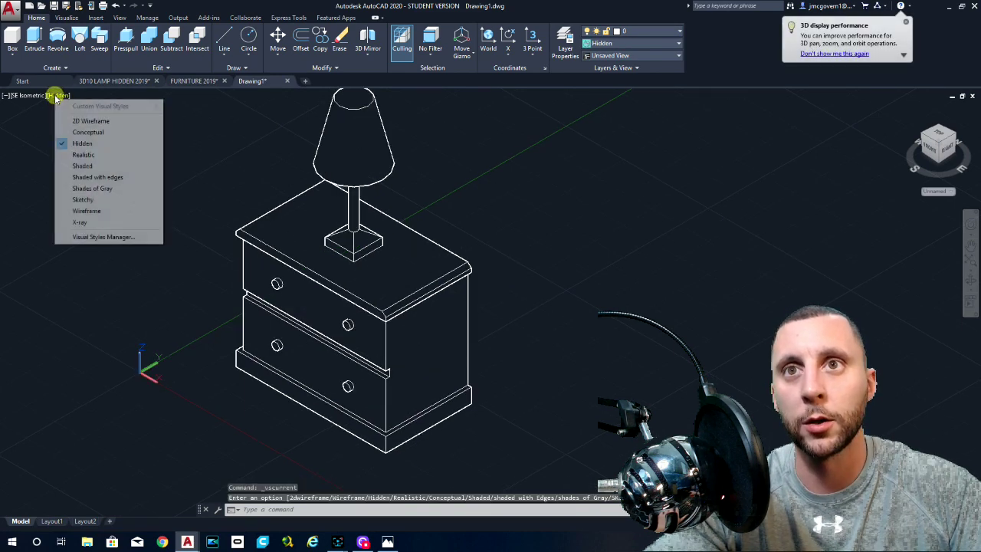
left_click(82, 132)
scroll(385, 179, "down", 5)
middle_click_drag(385, 179, 453, 278, "shift")
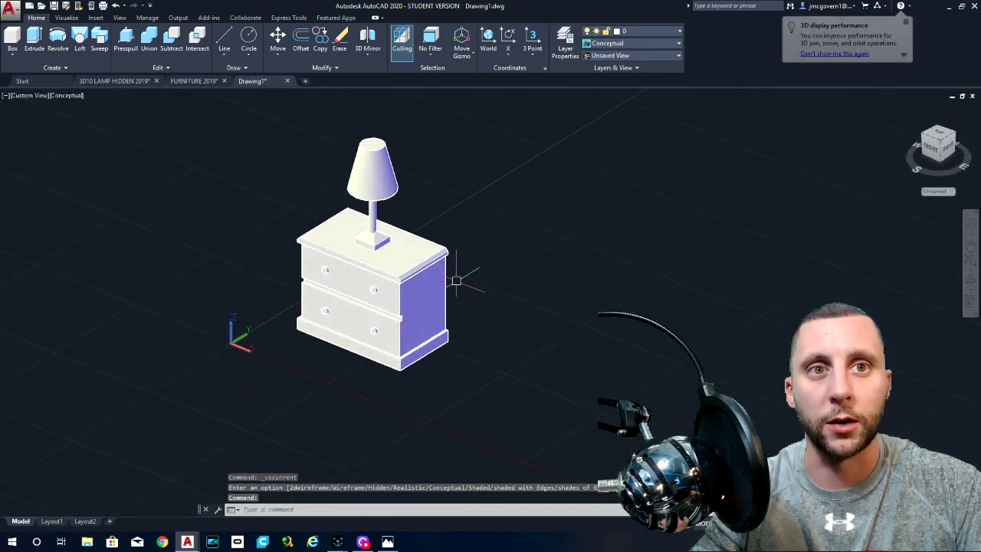